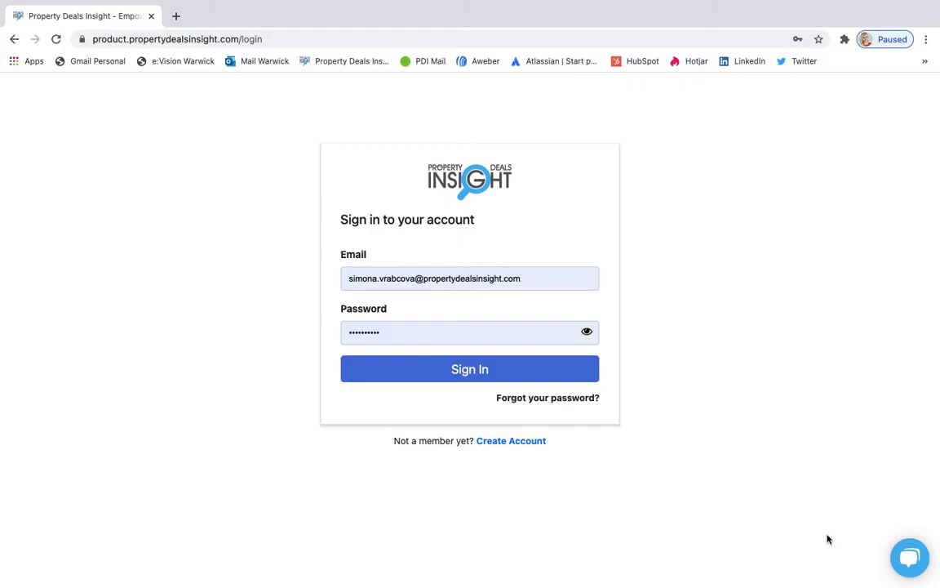
# - Sign in to Property Deals Insight using the saved email and password
pyautogui.click(471, 377)
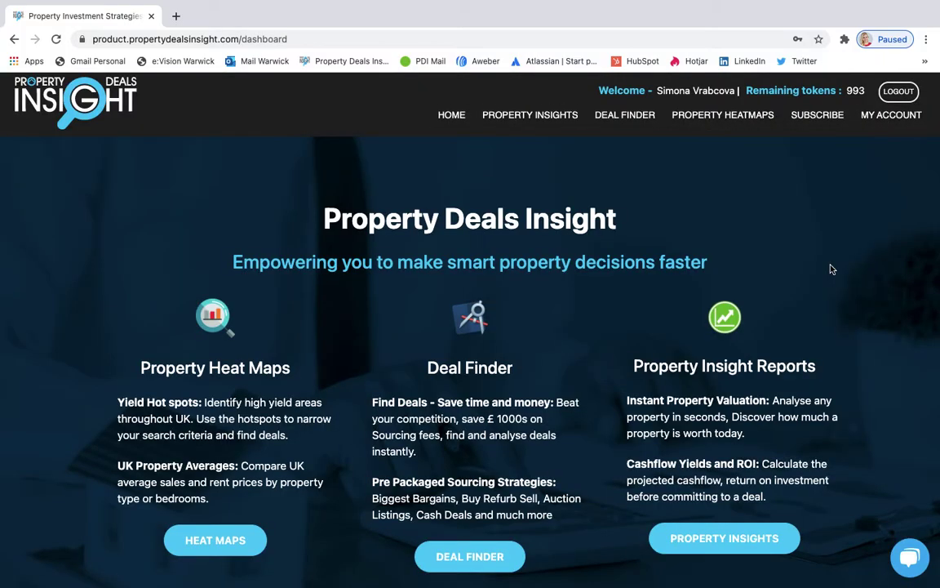
# - Scroll the loaded dashboard down to reveal its footer links
pyautogui.scroll(-1, 876, 309)
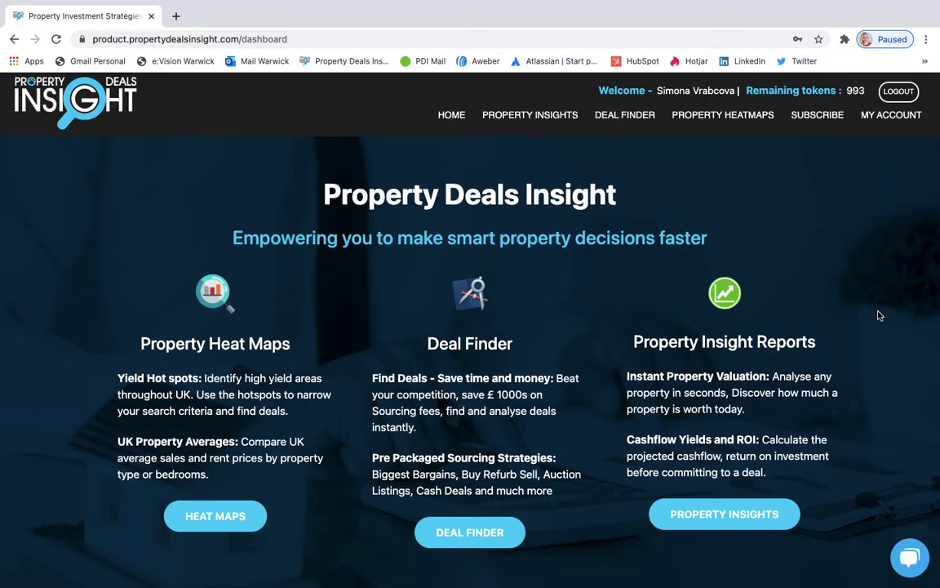
pyautogui.scroll(-5, 880, 315)
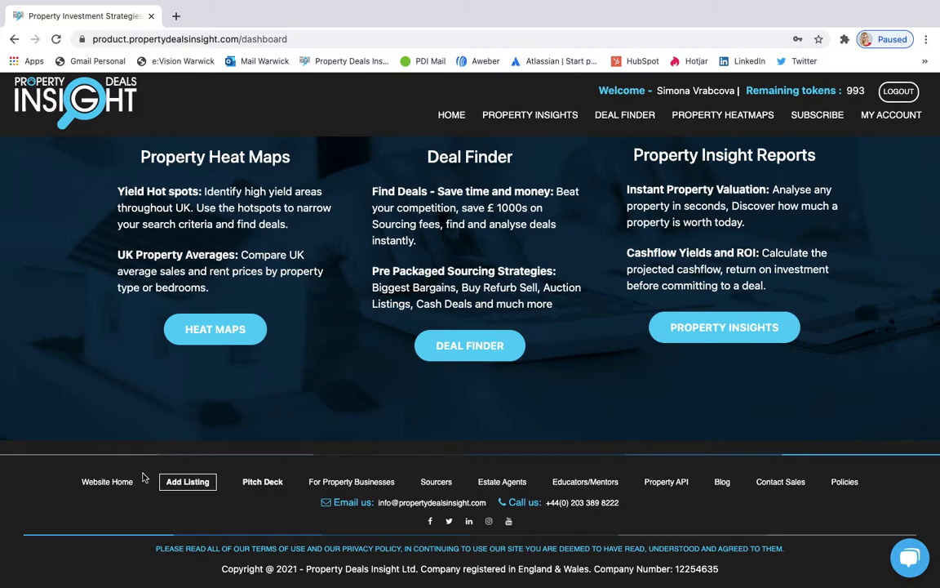
# - Start a new Rent Listing from the footer's Add Listing page
pyautogui.click(188, 481)
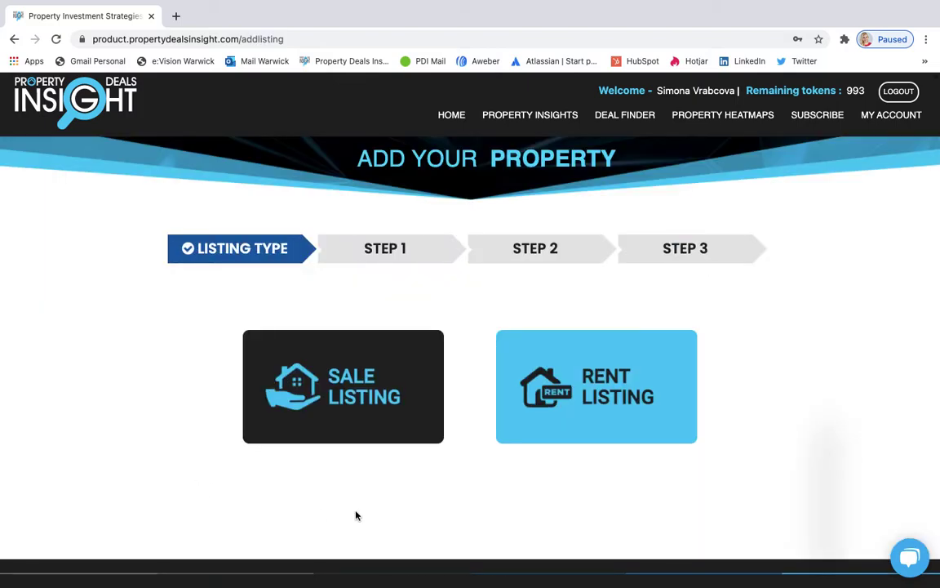
pyautogui.scroll(-1, 848, 367)
pyautogui.scroll(1, 848, 367)
pyautogui.click(655, 409)
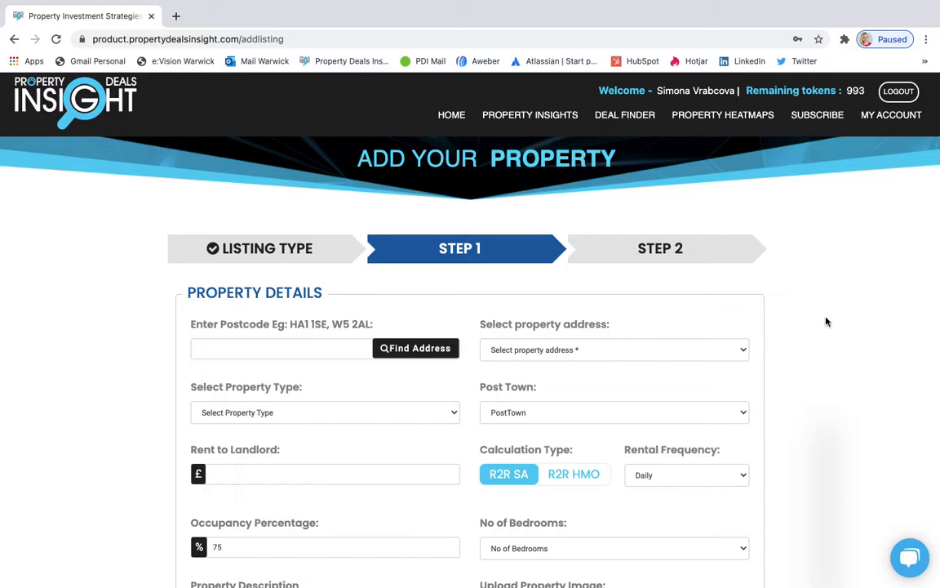
pyautogui.scroll(-1, 826, 321)
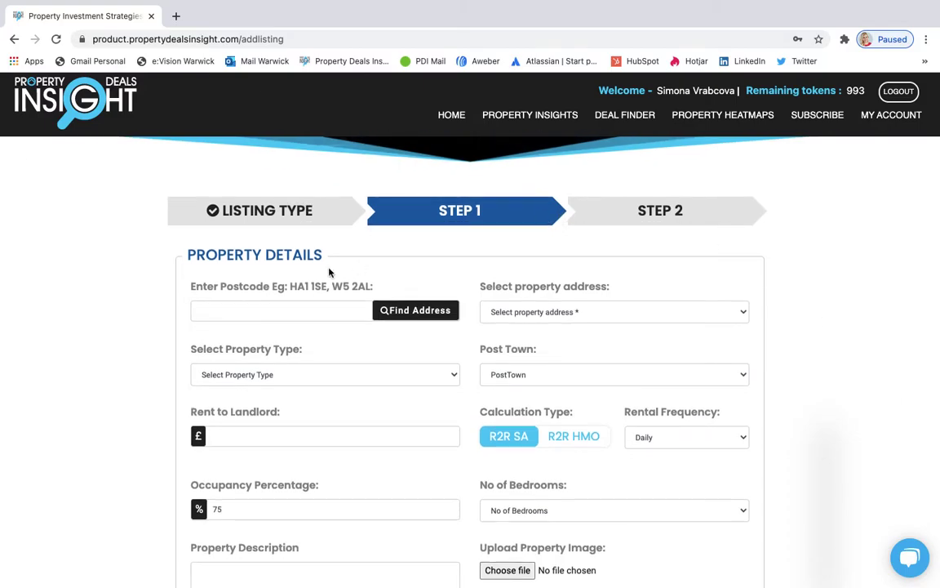
pyautogui.click(271, 314)
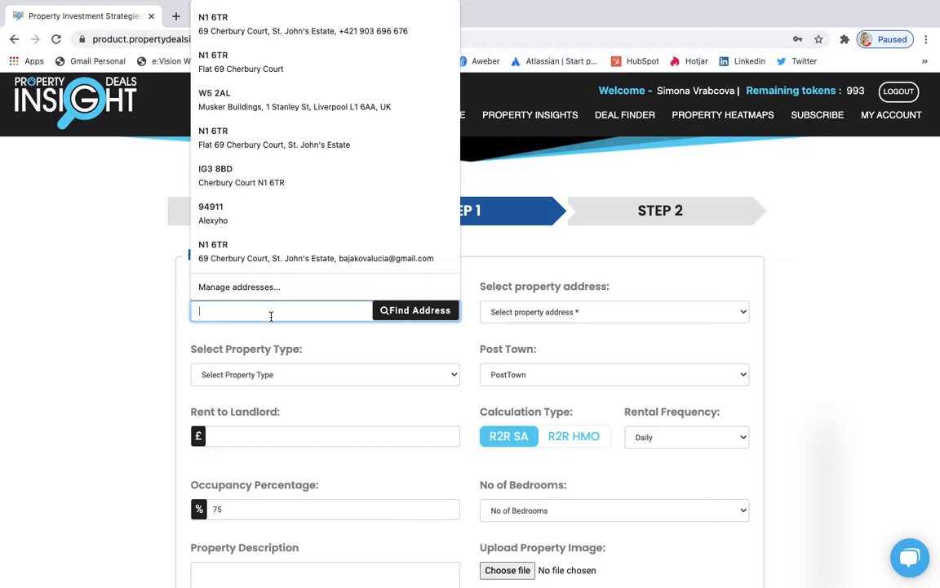
pyautogui.write('HA1 ')
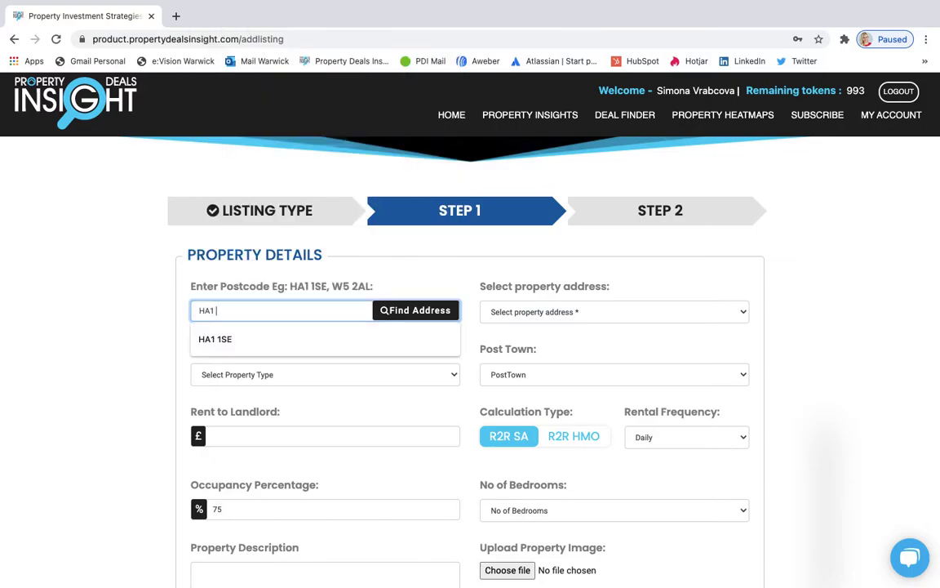
pyautogui.write('1SE')
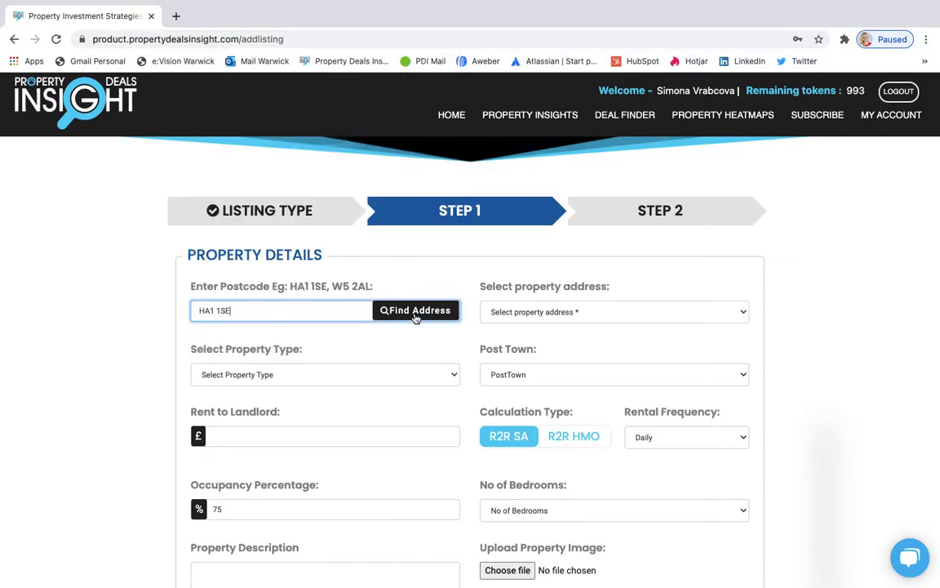
pyautogui.click(440, 318)
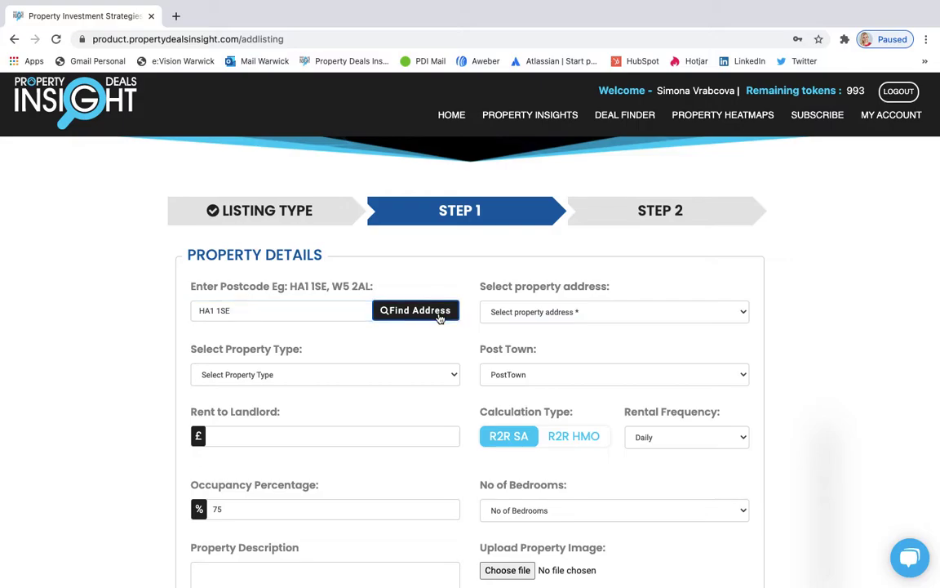
pyautogui.click(581, 314)
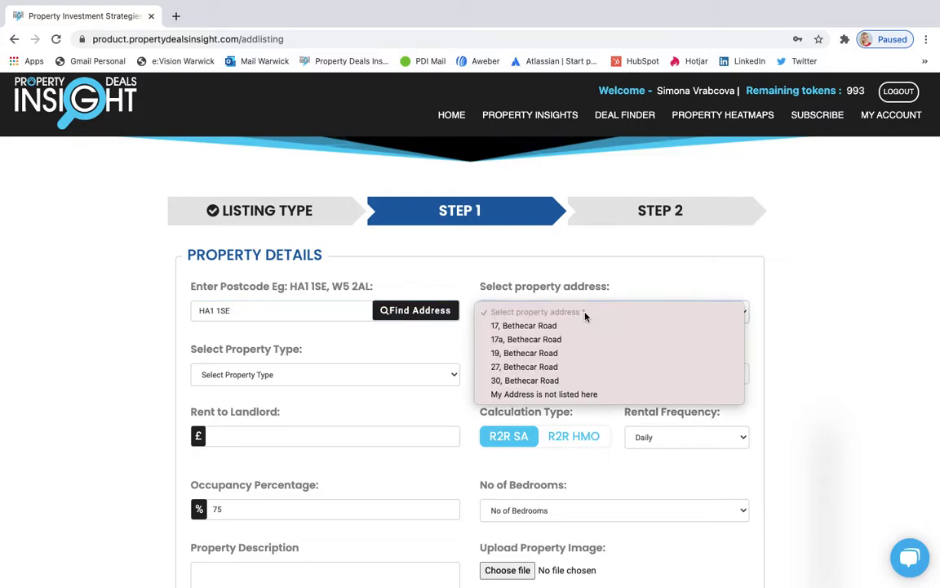
pyautogui.click(562, 381)
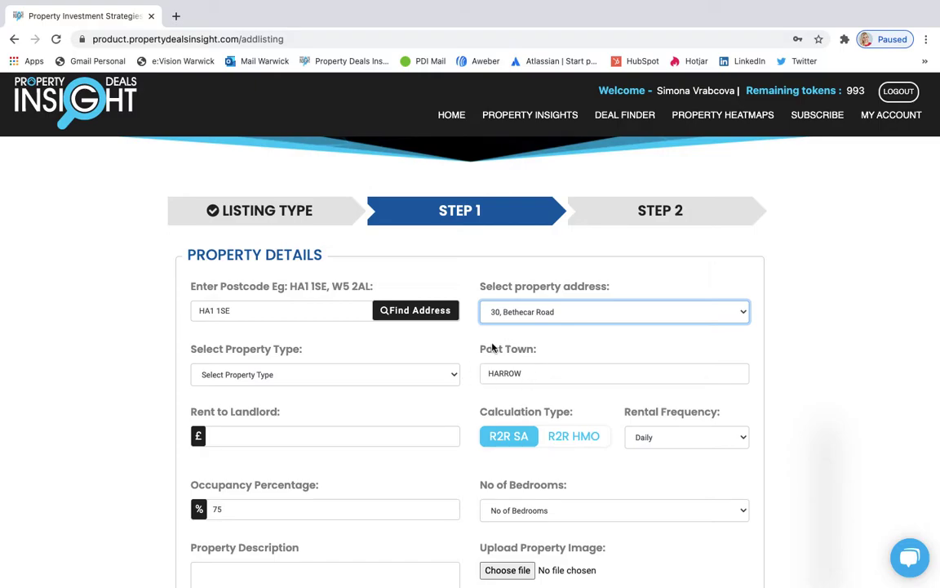
# - Set property type to Terraced, calculation to R2R HMO, rental frequency Monthly
pyautogui.click(453, 375)
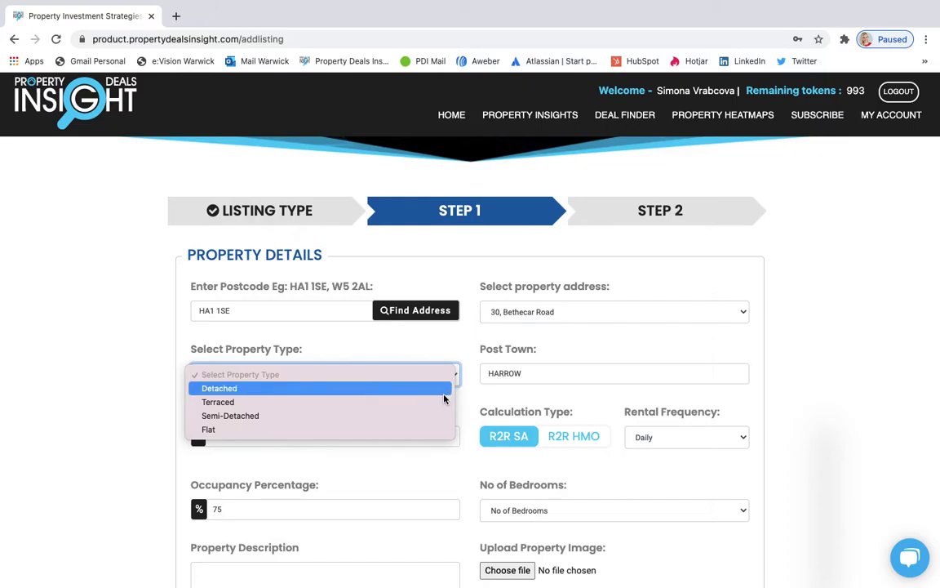
pyautogui.click(441, 401)
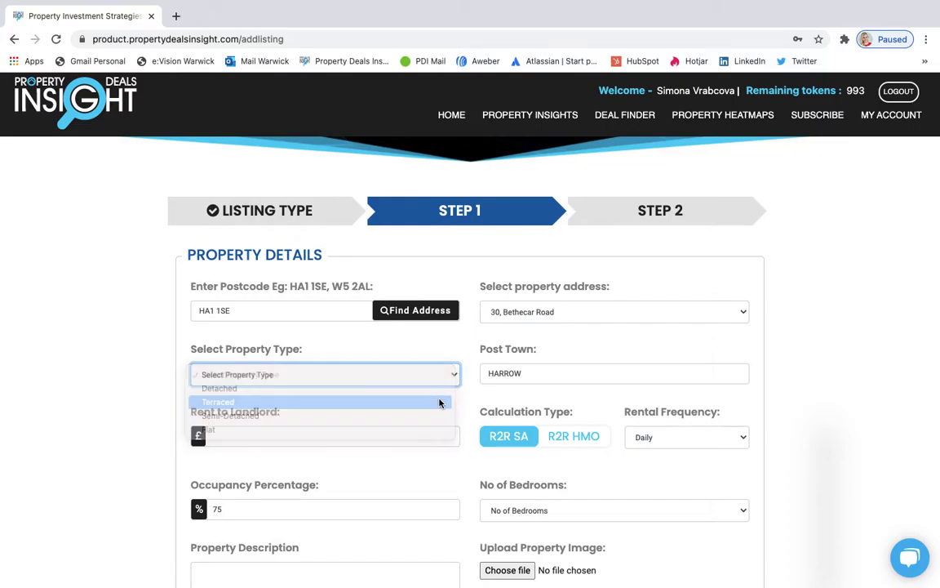
pyautogui.scroll(-1, 439, 402)
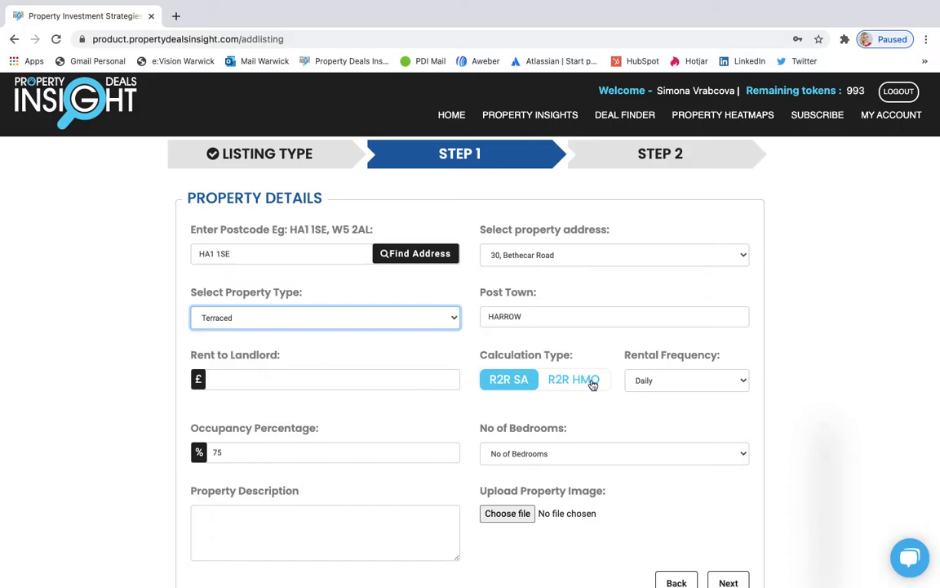
pyautogui.click(592, 381)
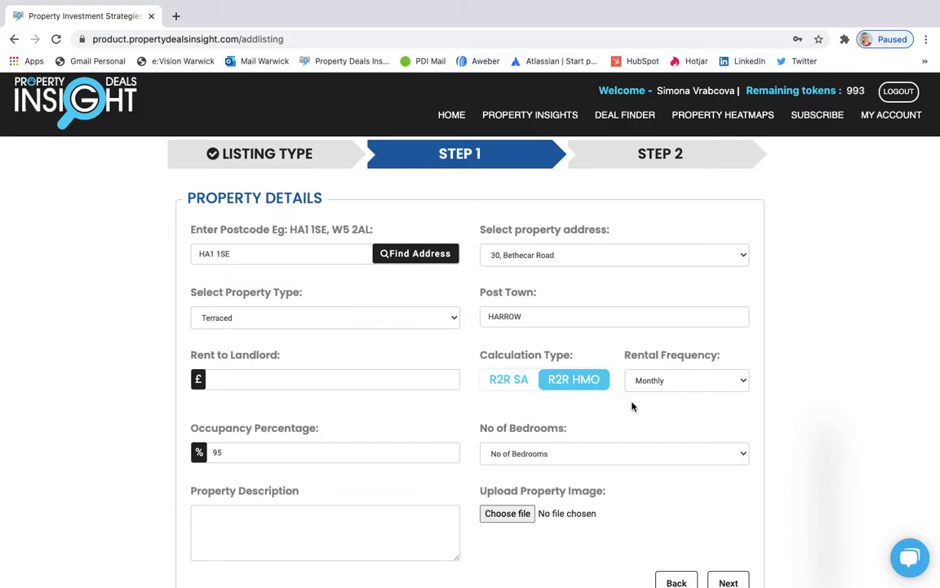
pyautogui.click(745, 381)
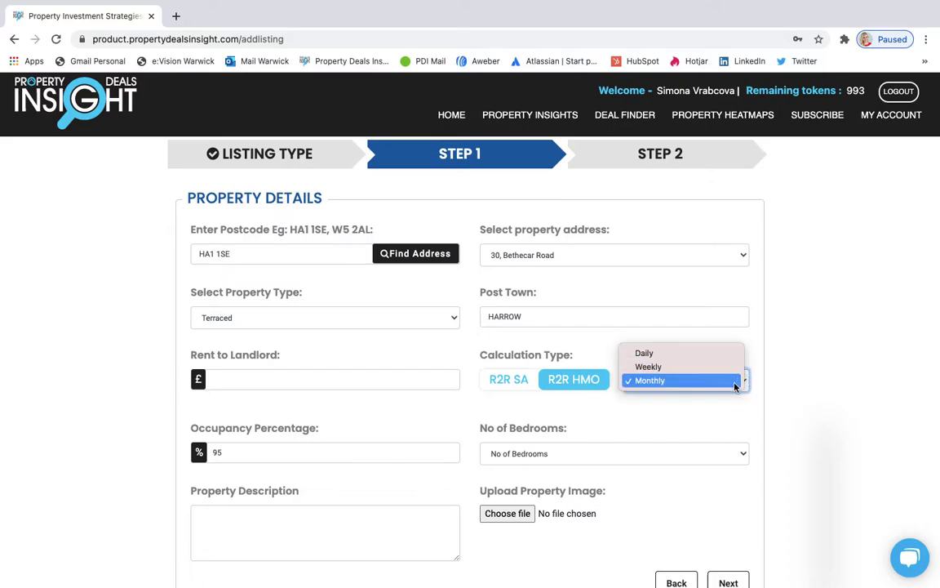
pyautogui.click(735, 386)
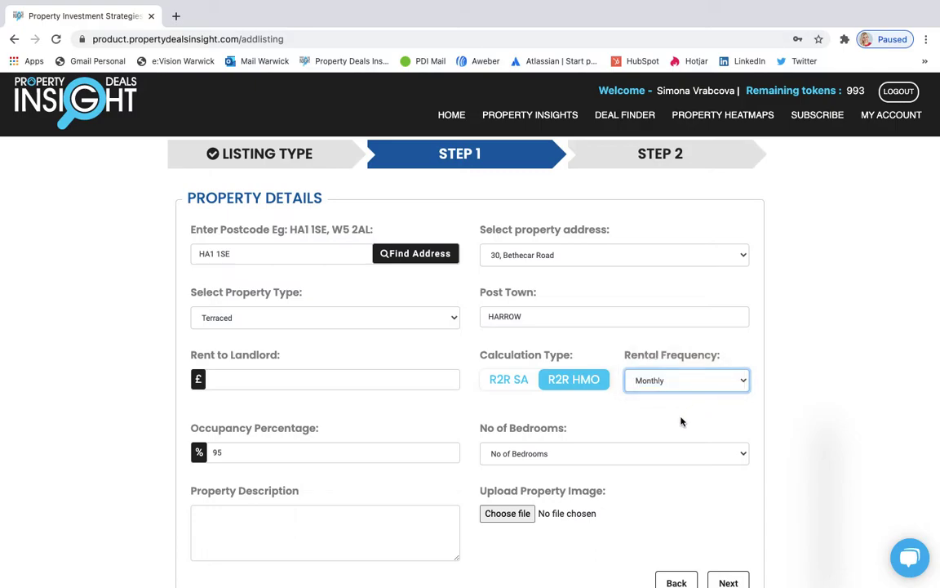
# - Enter £2000 rent to landlord and set occupancy to 95%
pyautogui.click(370, 382)
pyautogui.write('2000')
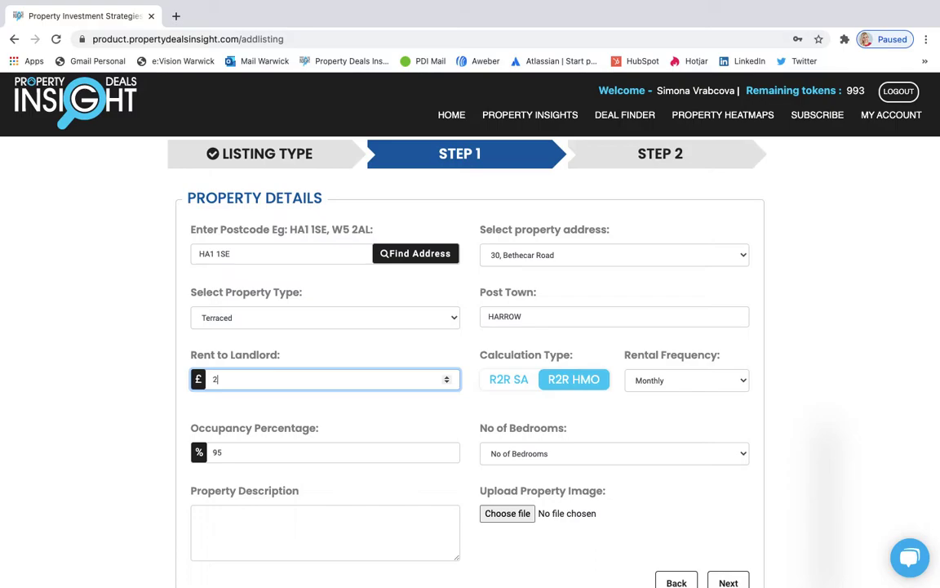
pyautogui.click(434, 420)
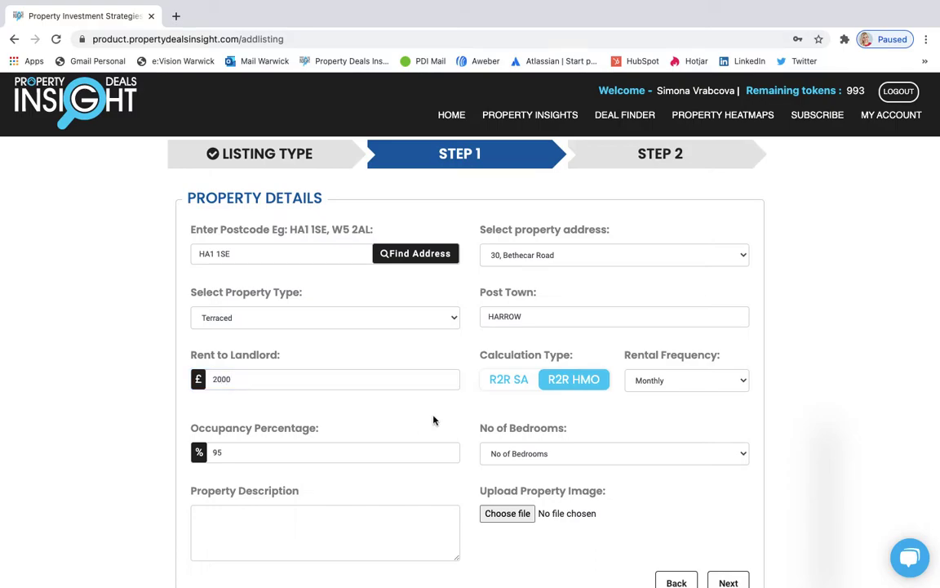
pyautogui.scroll(-2, 433, 420)
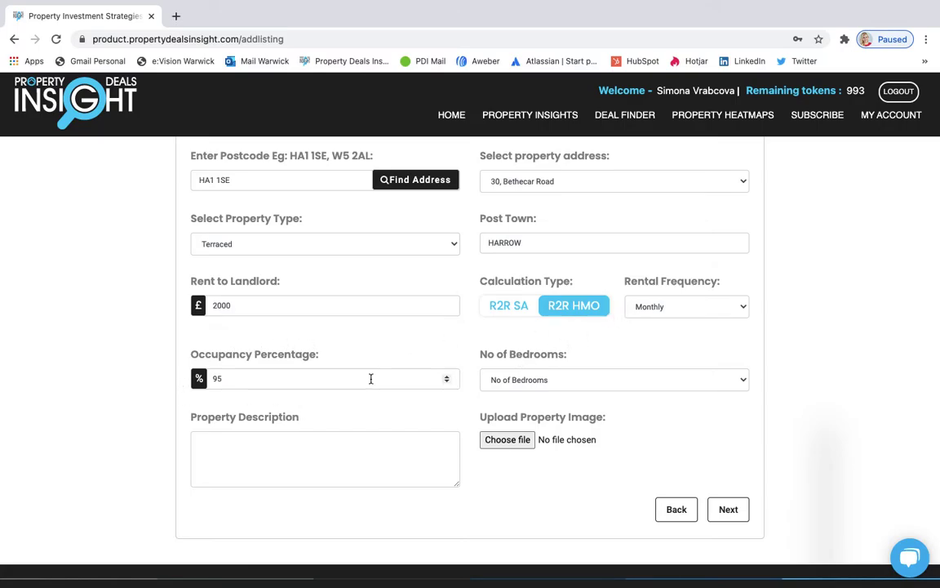
pyautogui.click(239, 380)
pyautogui.press('BackSpace')
pyautogui.write('0')
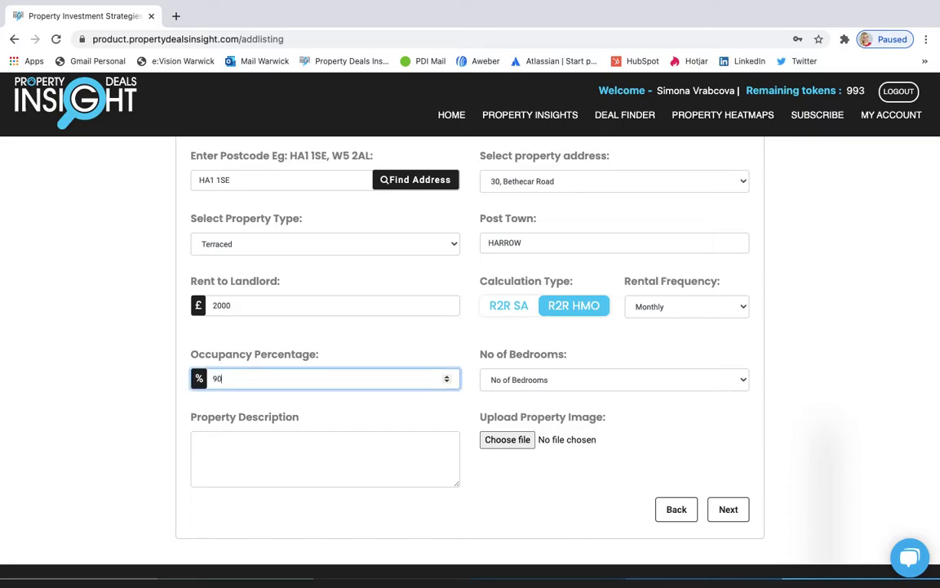
pyautogui.press('BackSpace')
pyautogui.write('5')
pyautogui.click(400, 344)
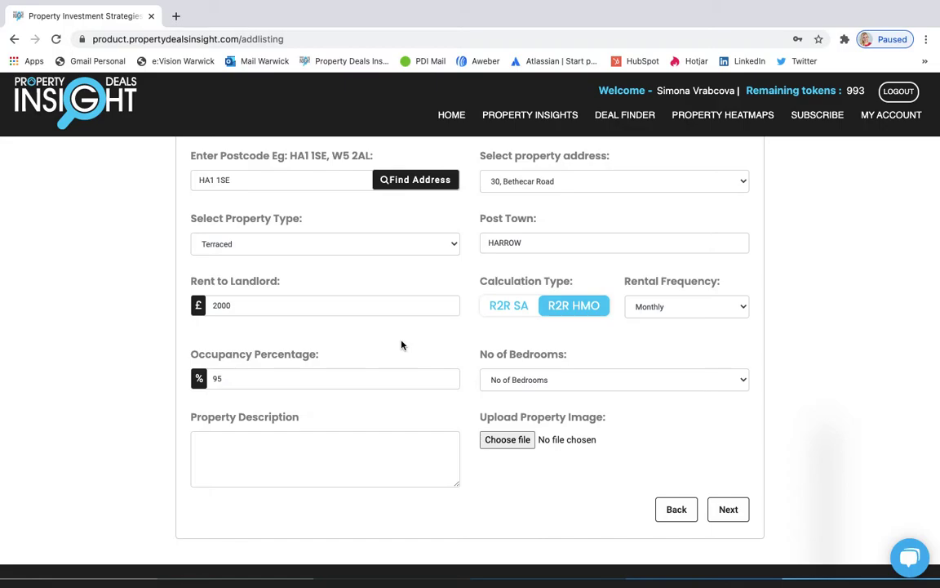
pyautogui.click(589, 379)
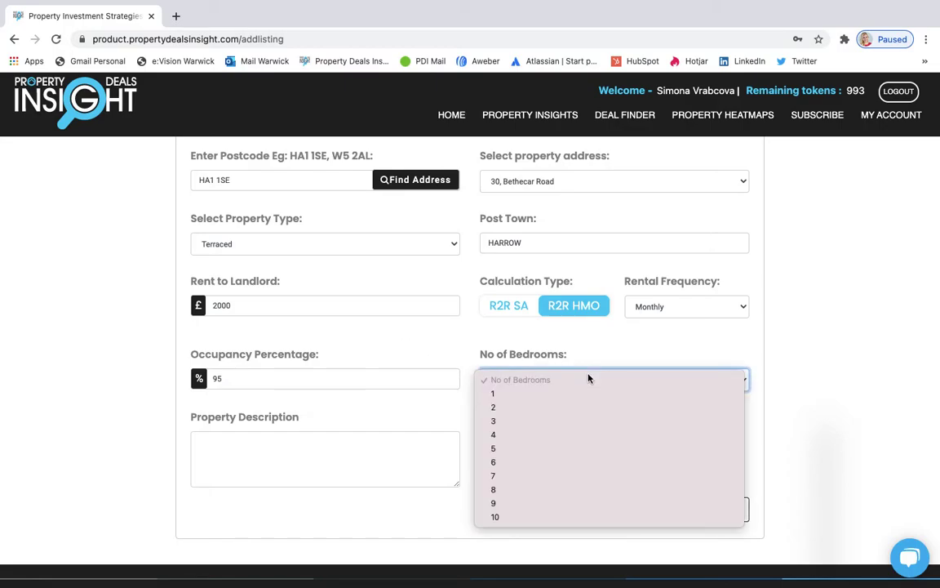
# - Set 4 bedrooms and make Room 1 Medium, £800, Double
pyautogui.click(579, 438)
pyautogui.scroll(-3, 425, 310)
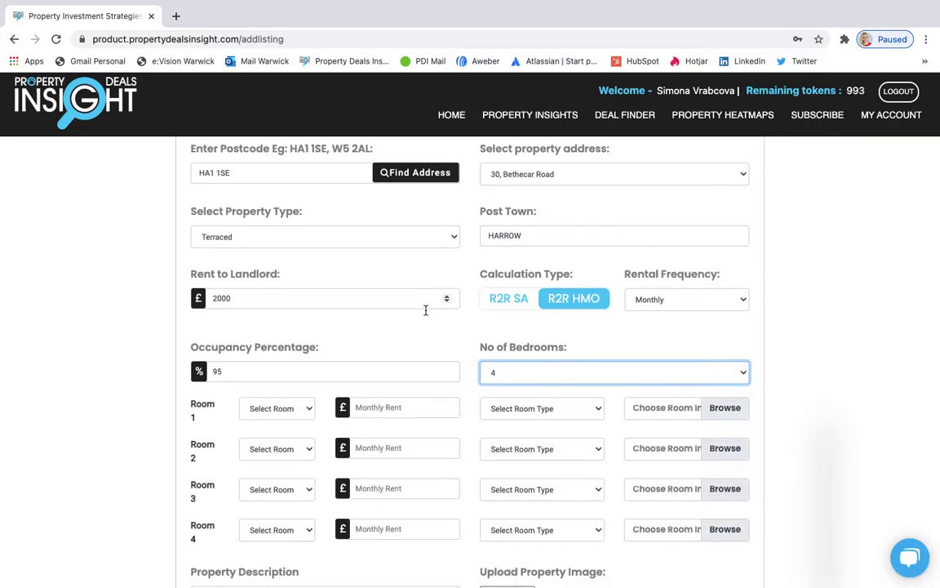
pyautogui.scroll(1, 425, 310)
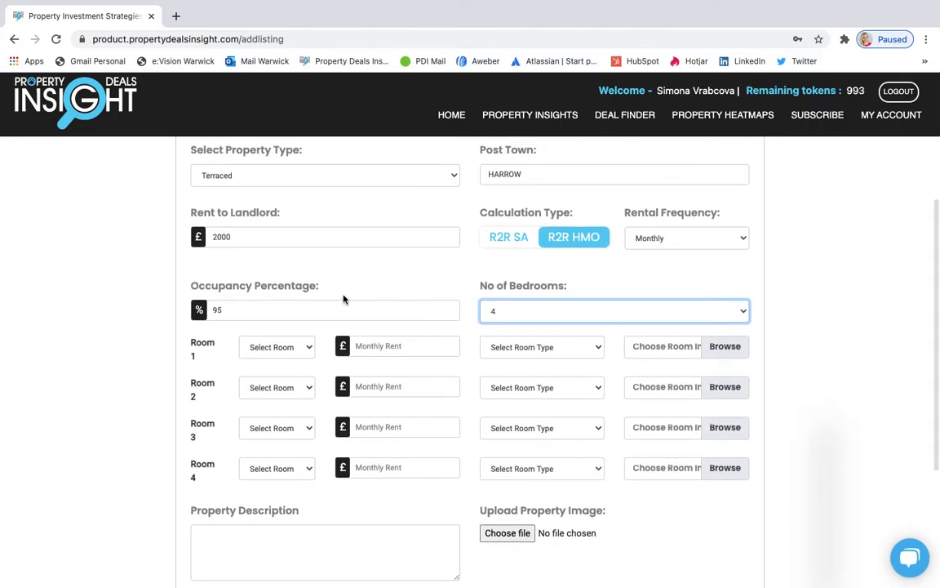
pyautogui.click(308, 348)
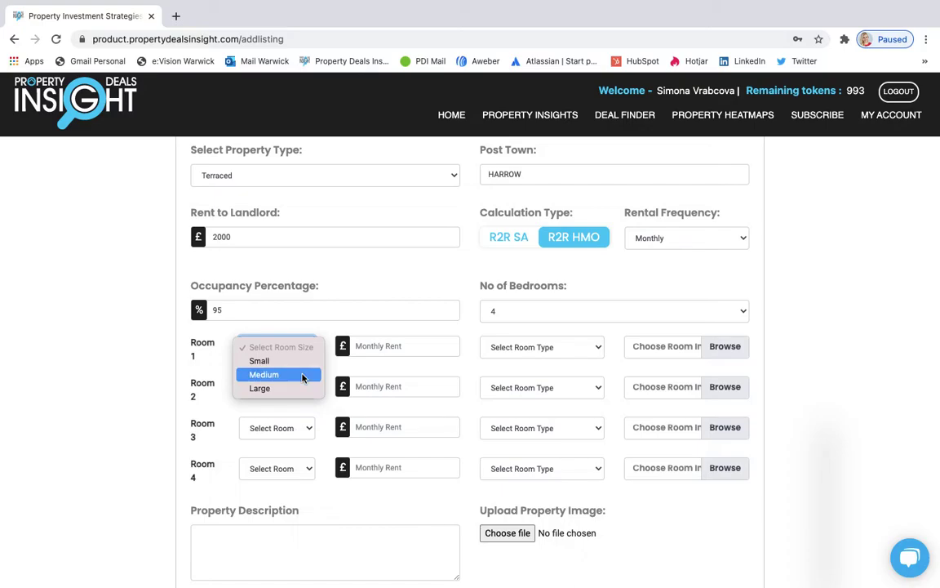
pyautogui.click(303, 377)
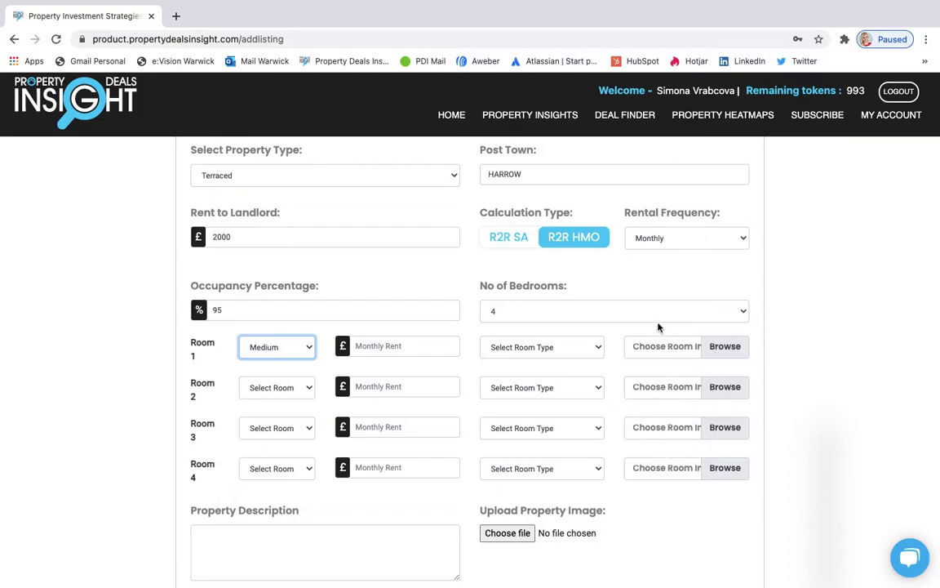
pyautogui.click(401, 350)
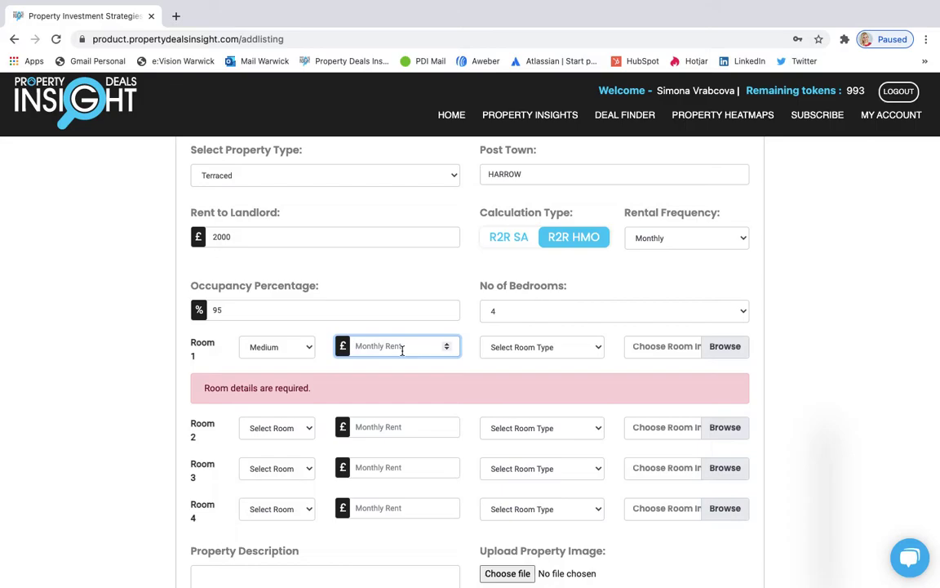
pyautogui.write('800')
pyautogui.click(545, 348)
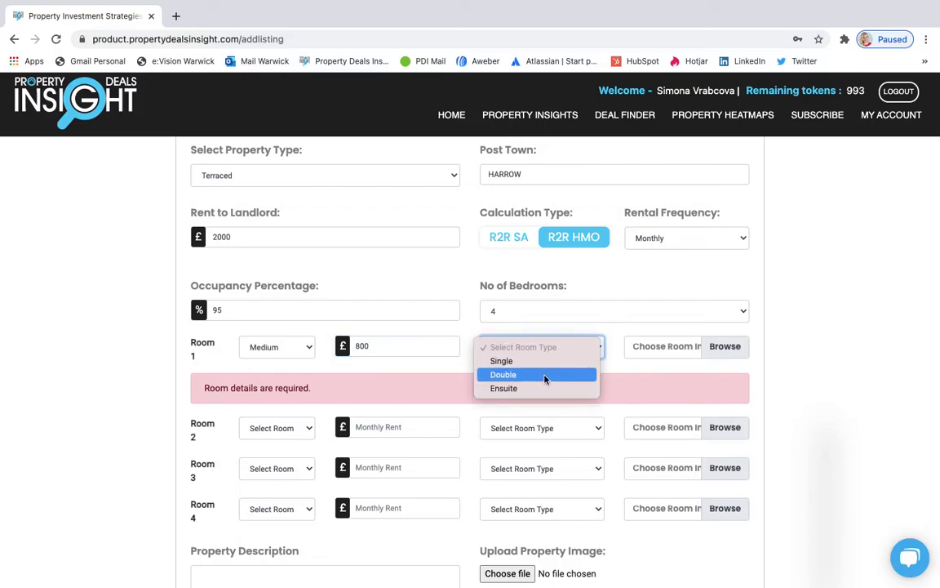
pyautogui.click(546, 379)
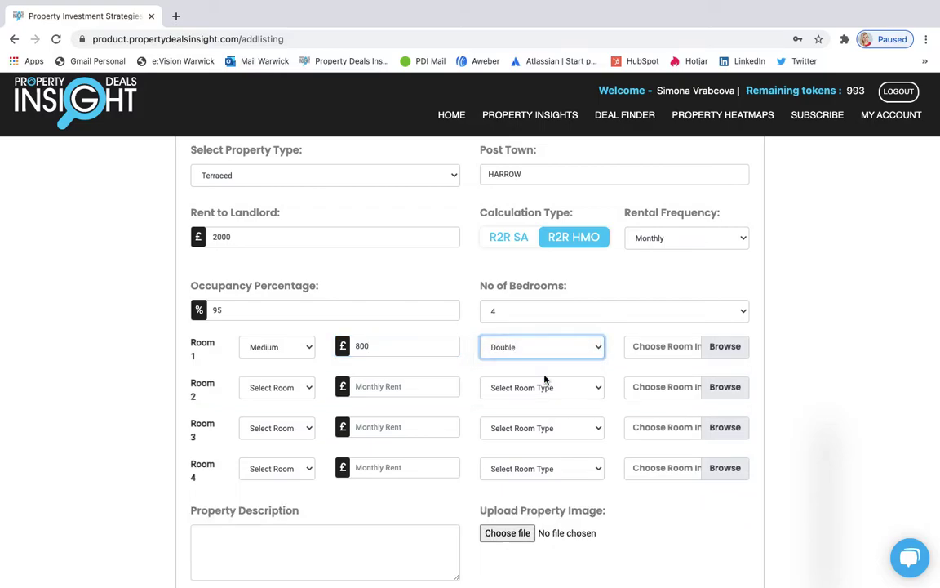
# - Make Room 2 Large, Ensuite, with £850 monthly rent
pyautogui.click(294, 396)
pyautogui.click(292, 428)
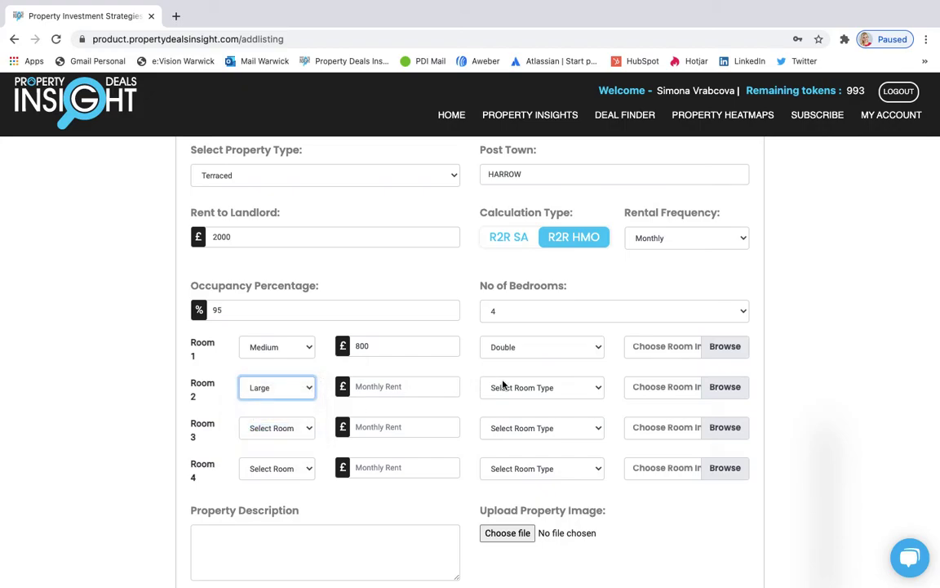
pyautogui.click(504, 385)
pyautogui.click(534, 428)
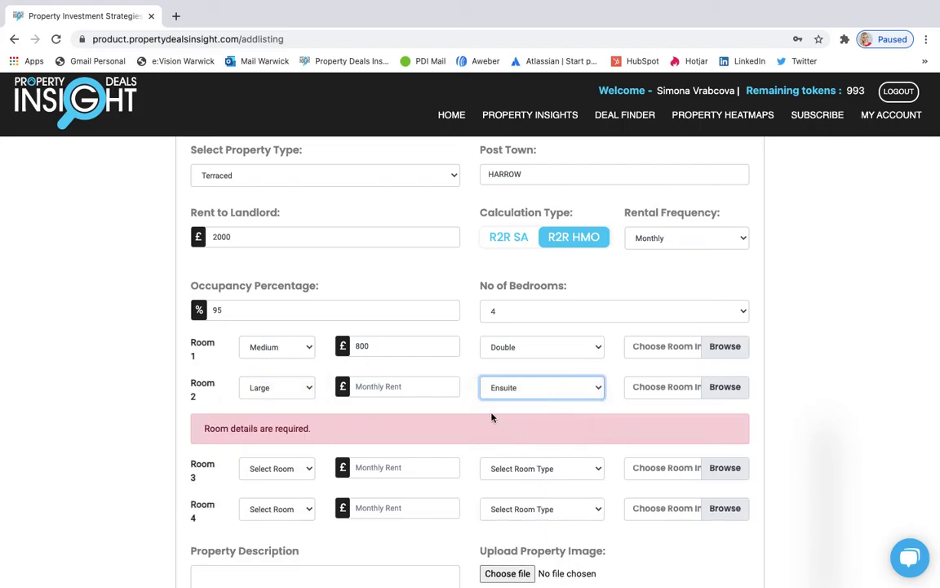
pyautogui.click(443, 390)
pyautogui.press('BackSpace')
pyautogui.press('BackSpace')
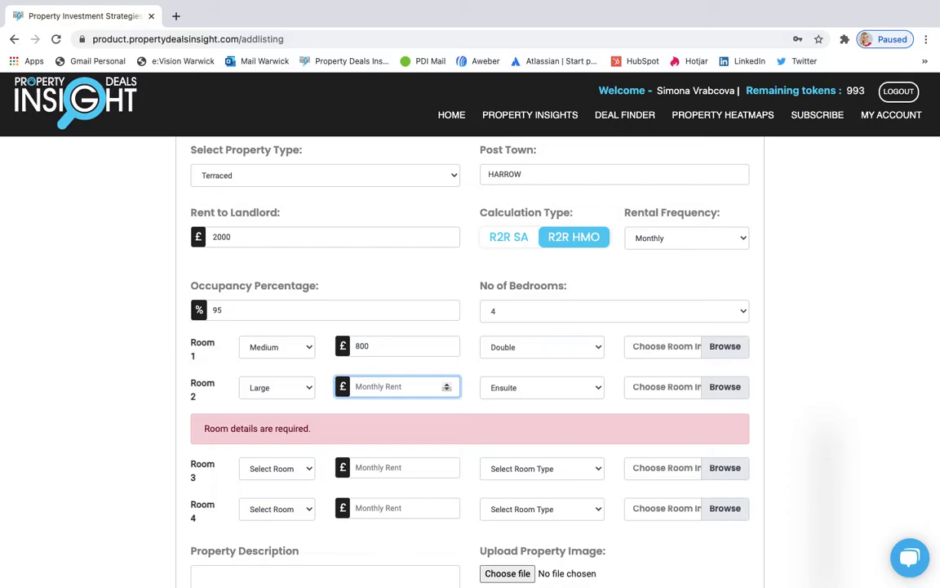
pyautogui.write('850')
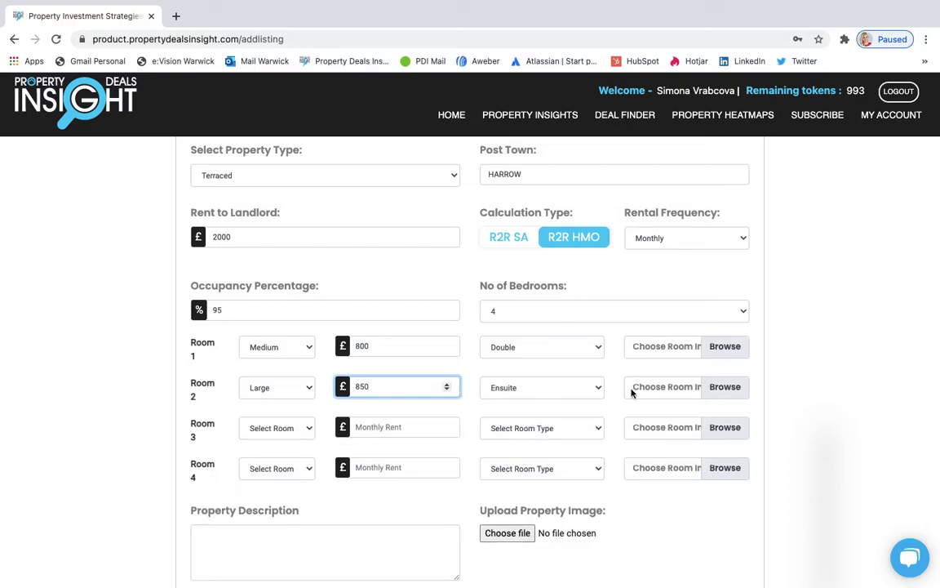
# - Make Room 3 Medium, £800 monthly rent, Double
pyautogui.click(273, 428)
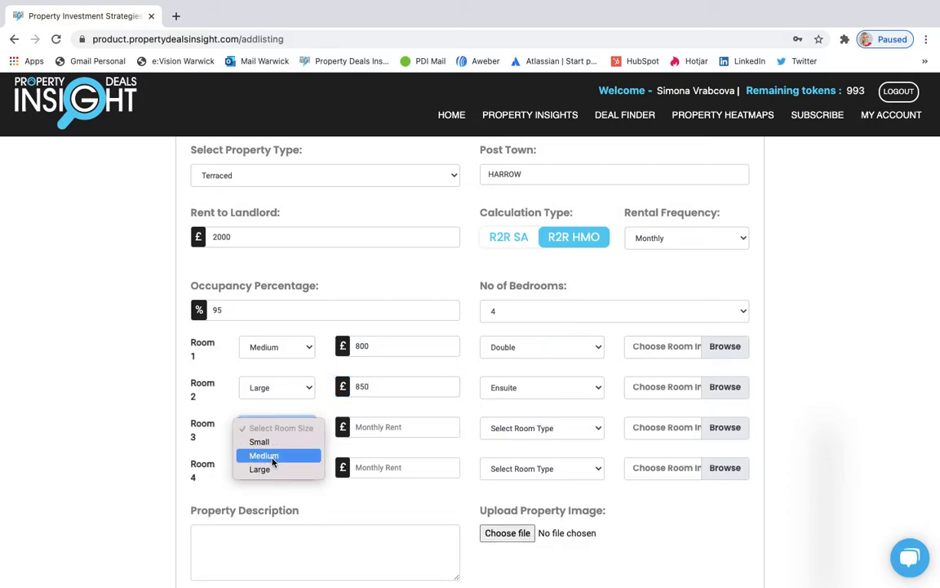
pyautogui.click(274, 455)
pyautogui.click(409, 430)
pyautogui.write('800')
pyautogui.click(542, 428)
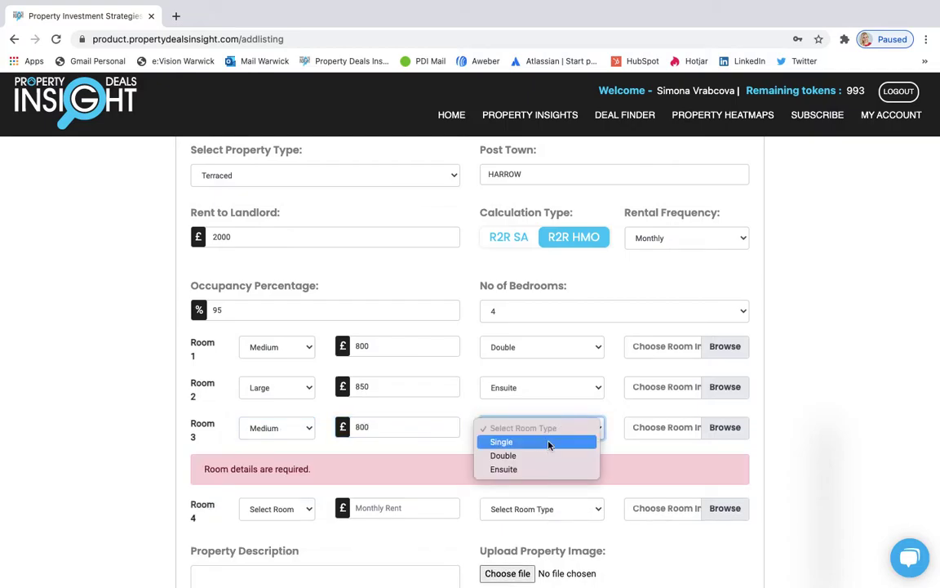
pyautogui.click(544, 454)
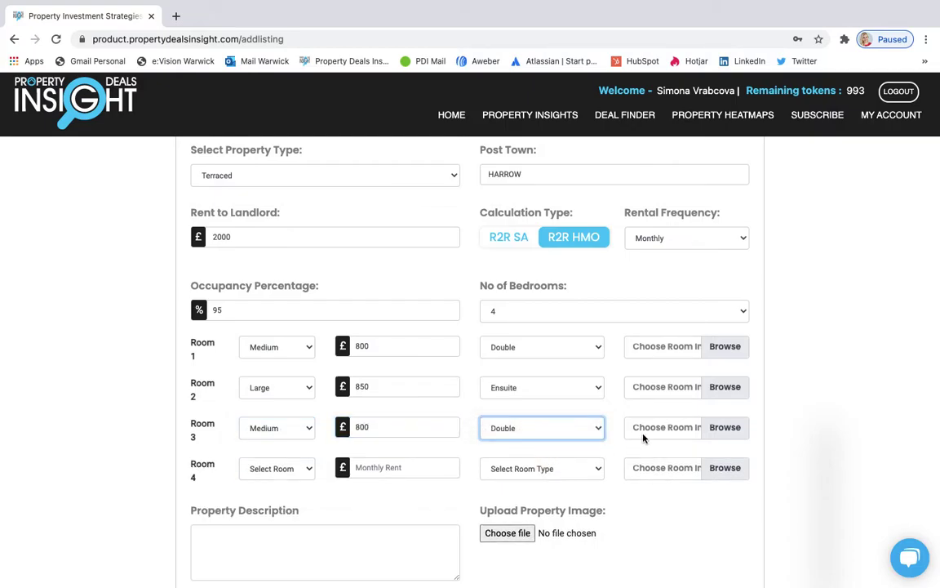
# - Make Room 4 Medium, £850 monthly rent, Ensuite
pyautogui.click(276, 468)
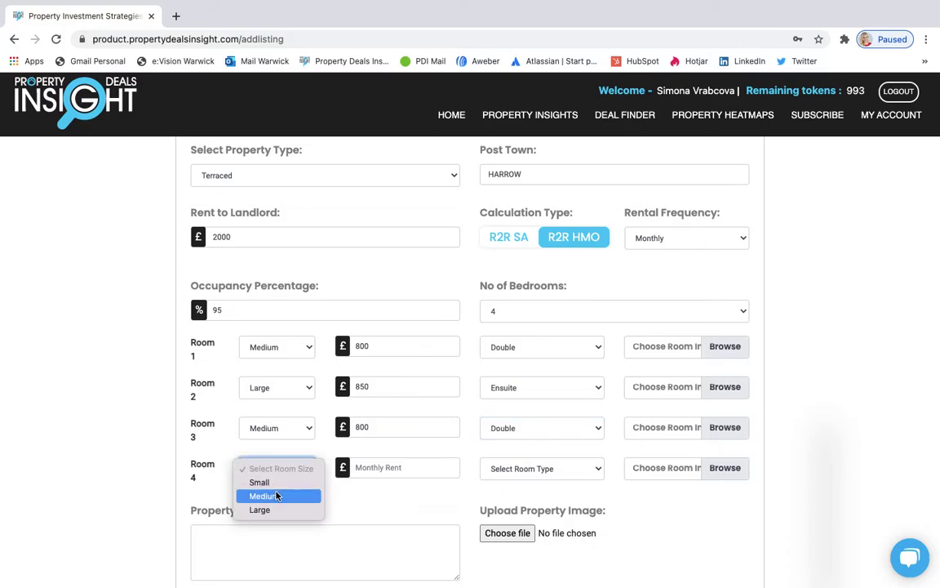
pyautogui.click(276, 496)
pyautogui.click(390, 467)
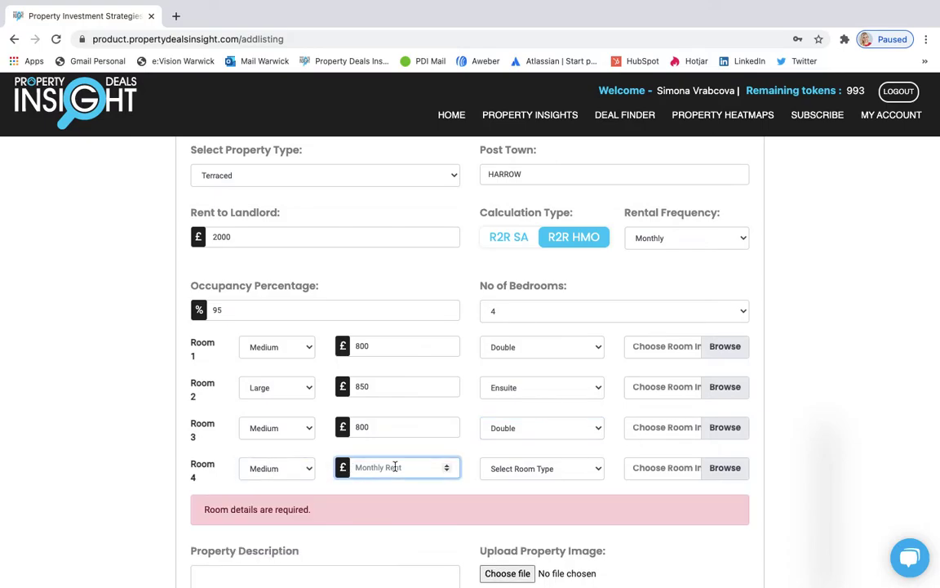
pyautogui.write('850')
pyautogui.click(500, 469)
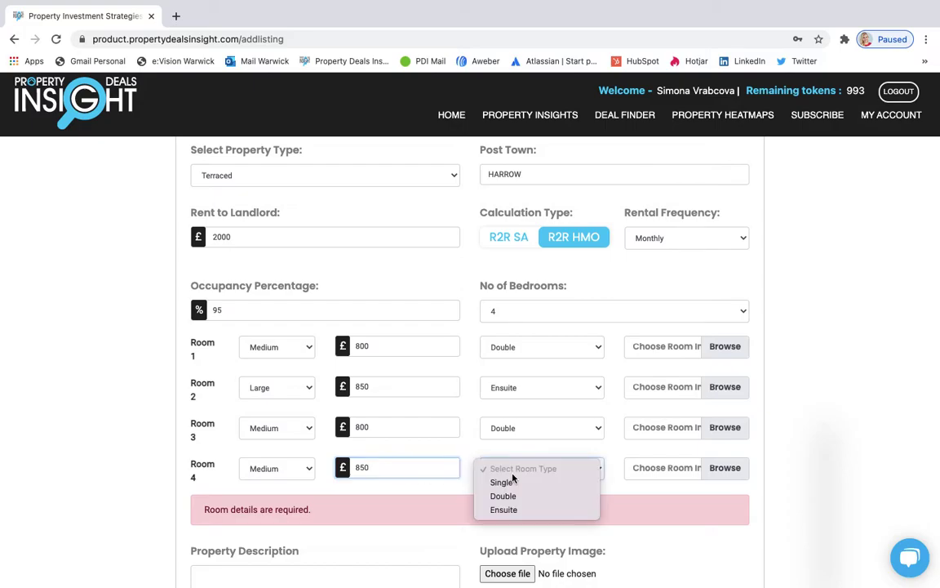
pyautogui.click(513, 510)
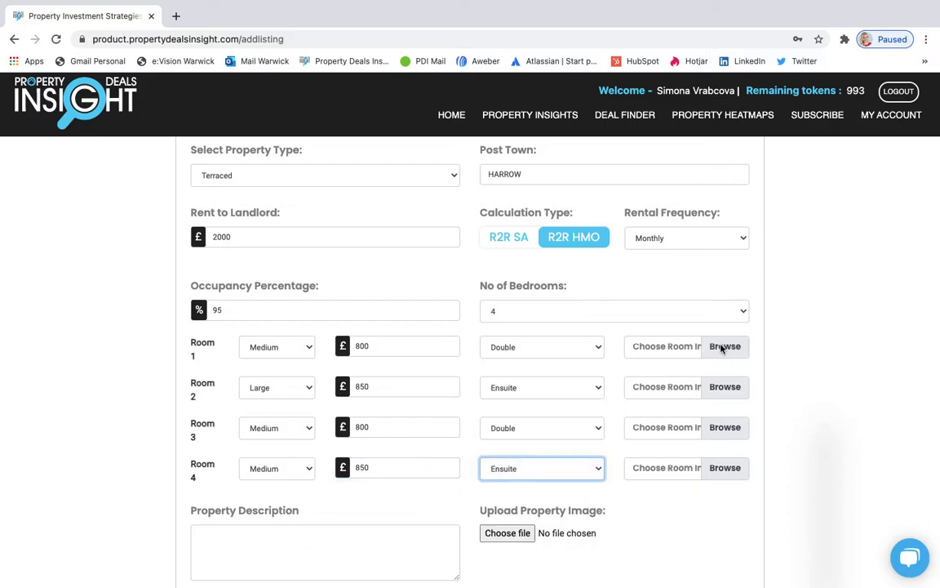
pyautogui.click(721, 348)
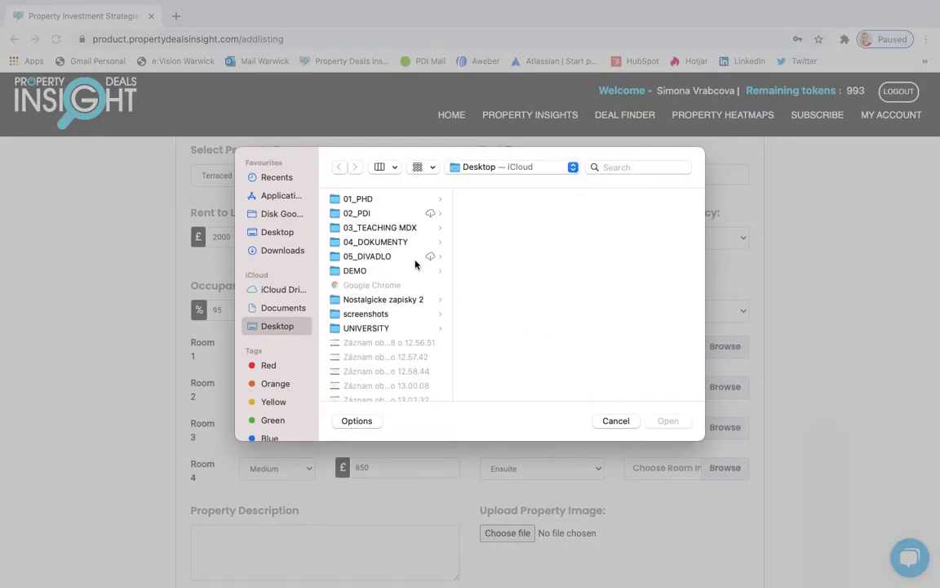
# - Attach room 6.jpeg to Room 1 and room demo 2.jpeg to Room 2 from DEMO
pyautogui.click(387, 271)
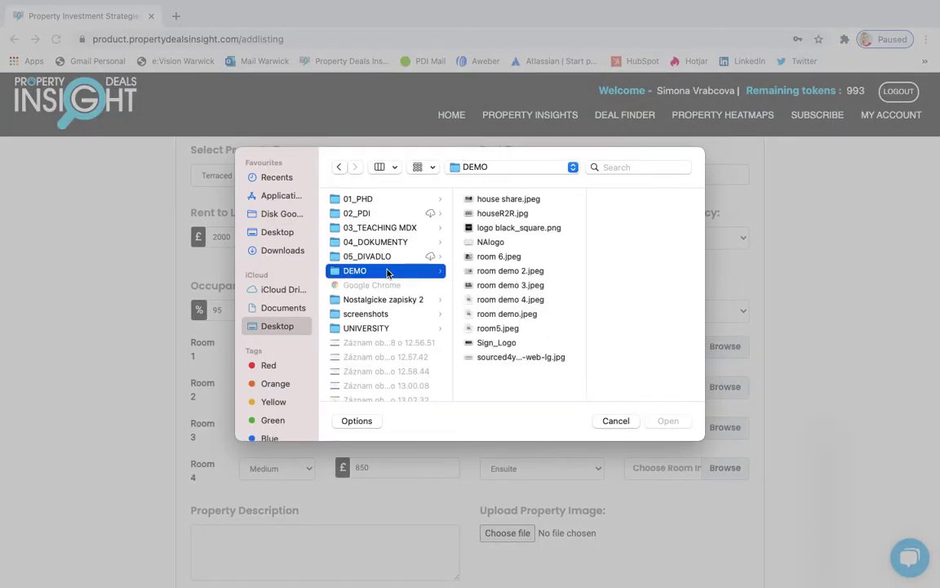
pyautogui.click(492, 257)
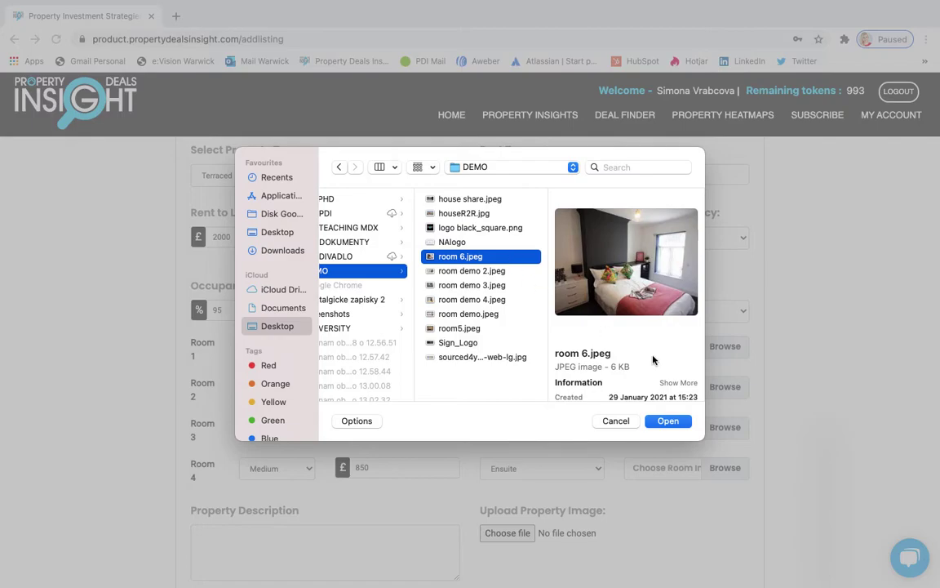
pyautogui.click(667, 420)
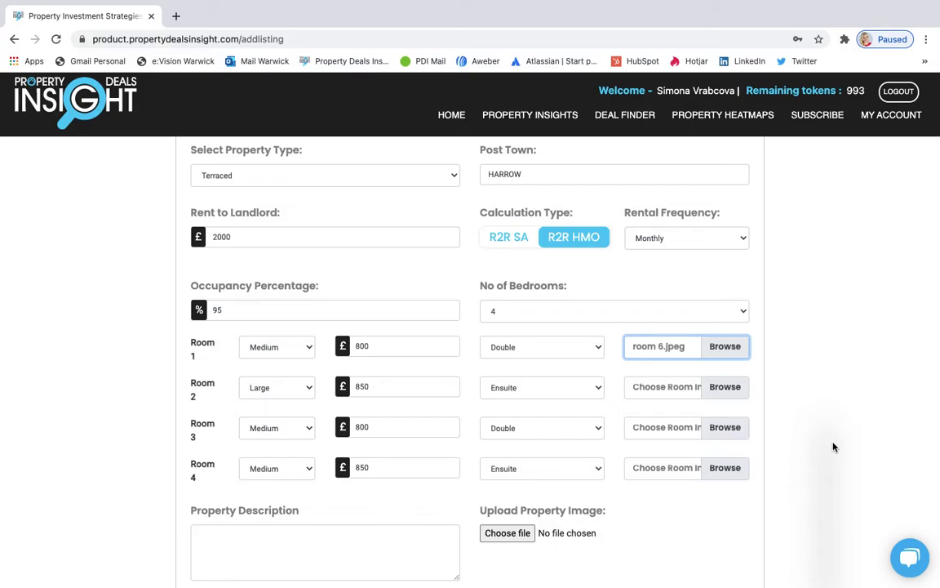
pyautogui.click(729, 394)
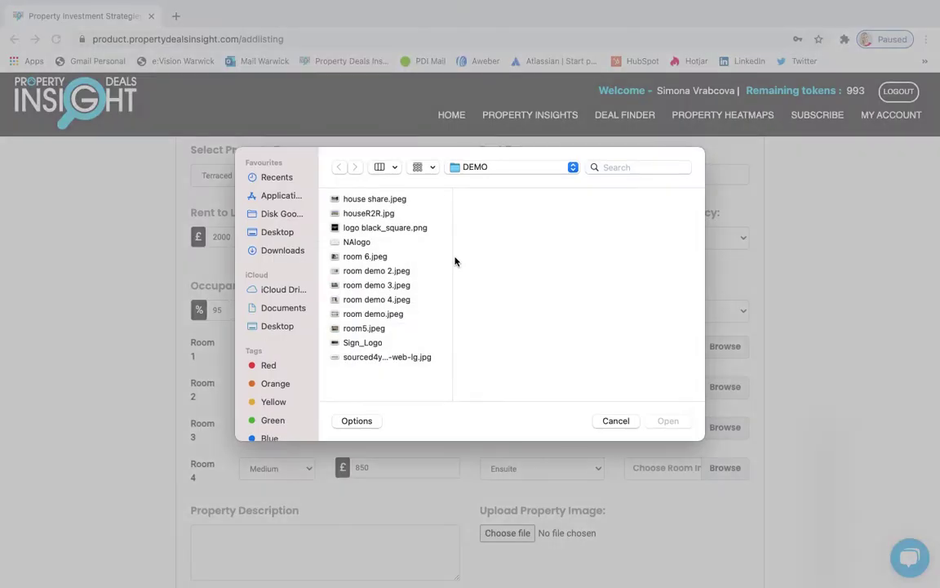
pyautogui.click(395, 286)
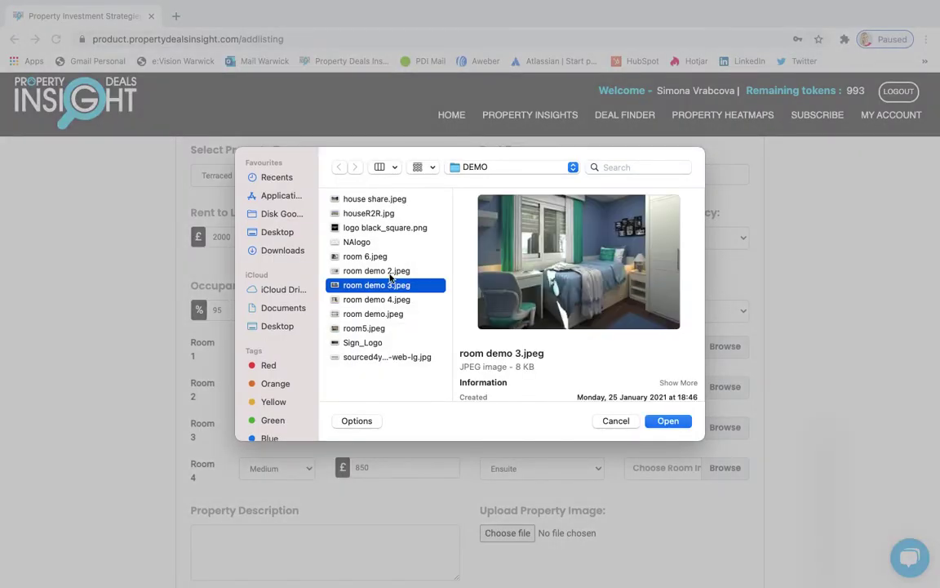
pyautogui.press('Up')
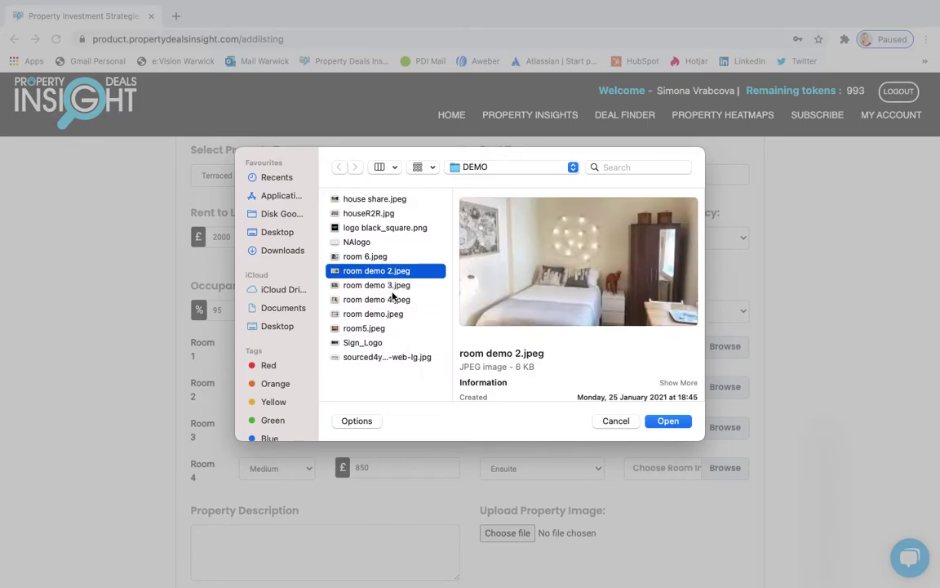
pyautogui.click(668, 420)
# - Attach room demo.jpeg to Room 3 and room5.jpeg to Room 4
pyautogui.click(716, 431)
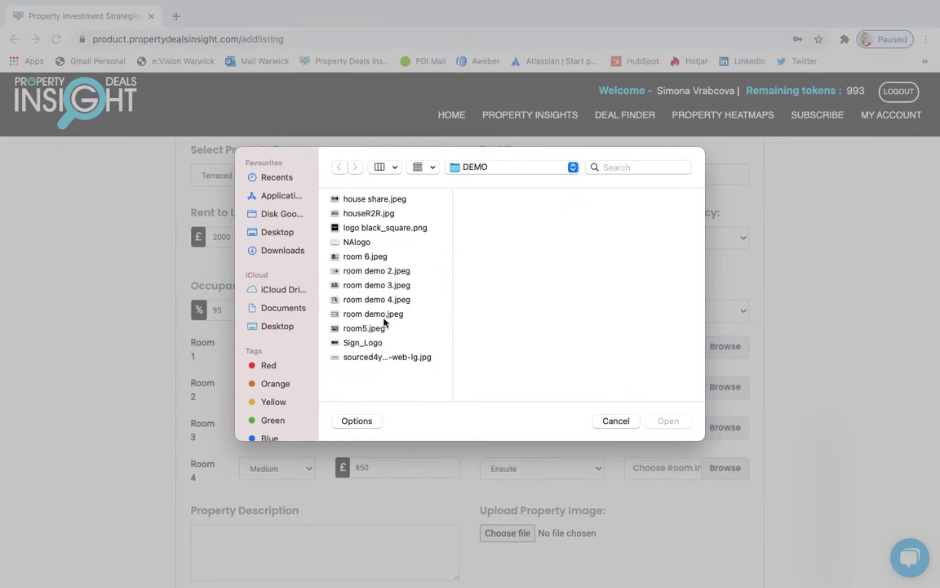
pyautogui.click(384, 317)
pyautogui.click(668, 421)
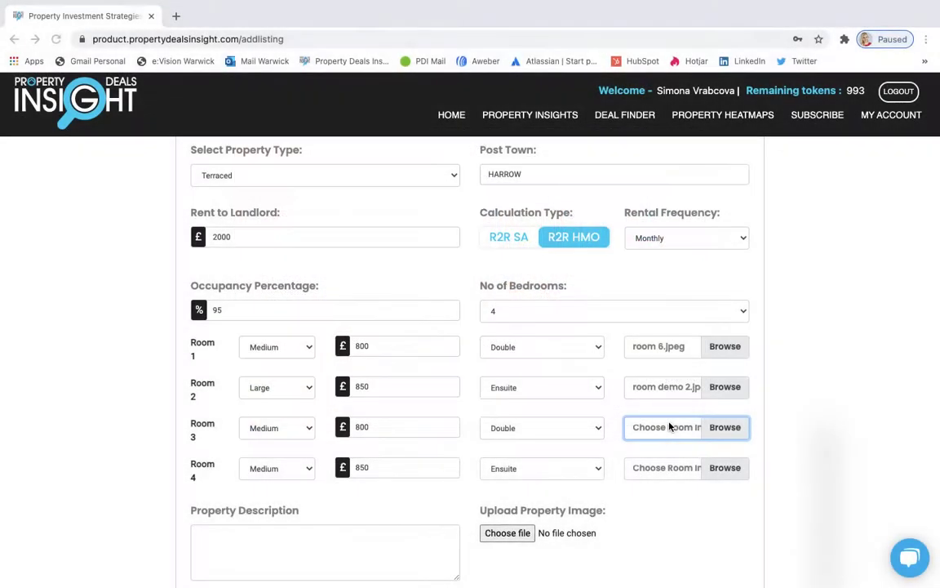
pyautogui.click(729, 478)
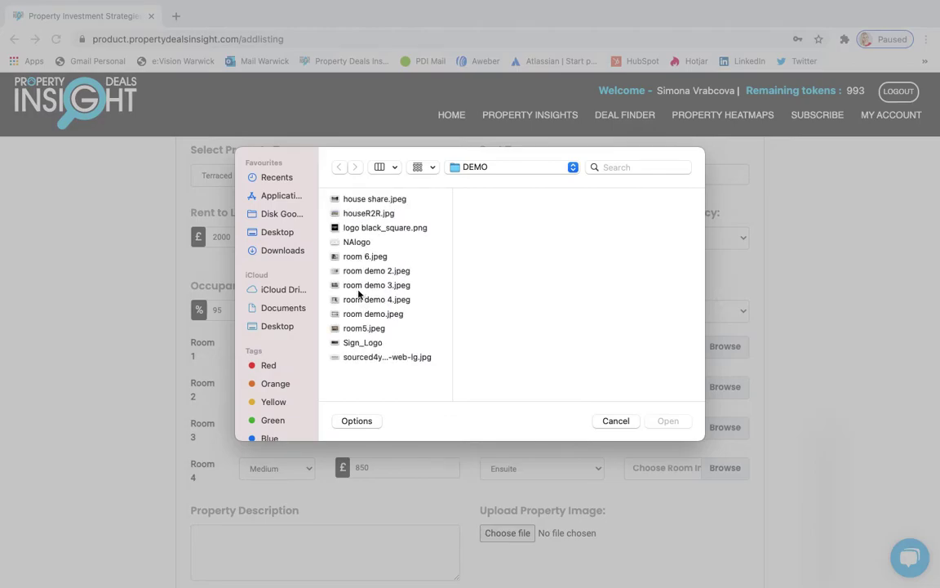
pyautogui.click(357, 328)
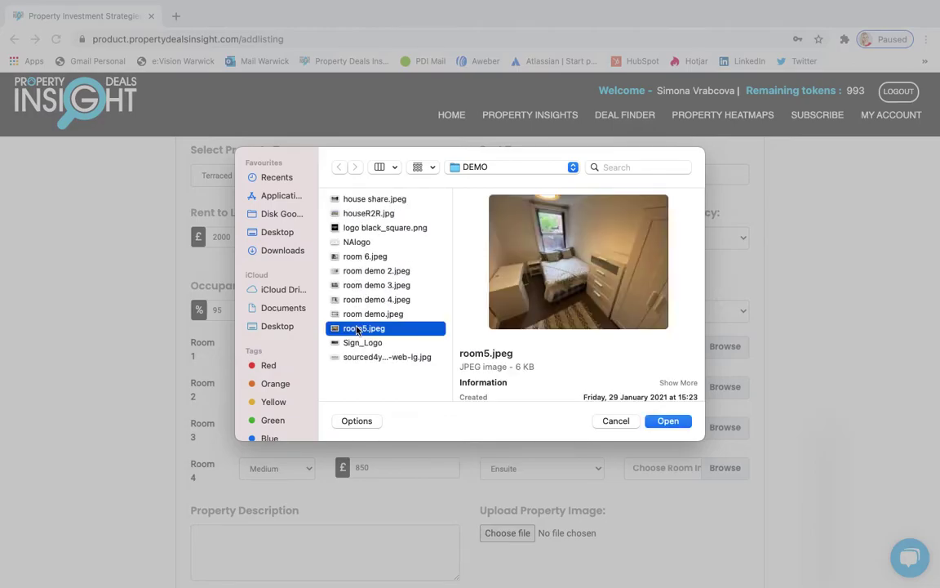
pyautogui.click(669, 420)
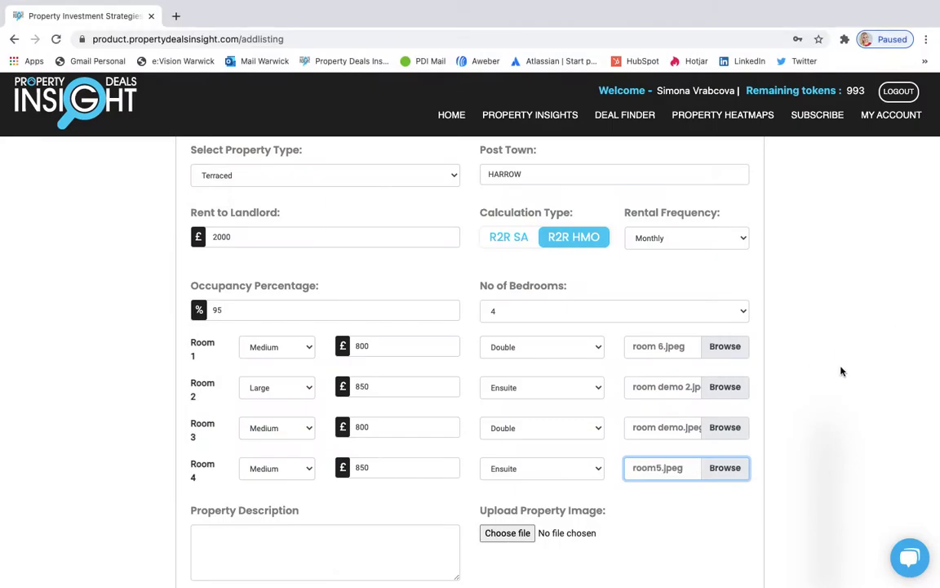
pyautogui.scroll(-3, 840, 372)
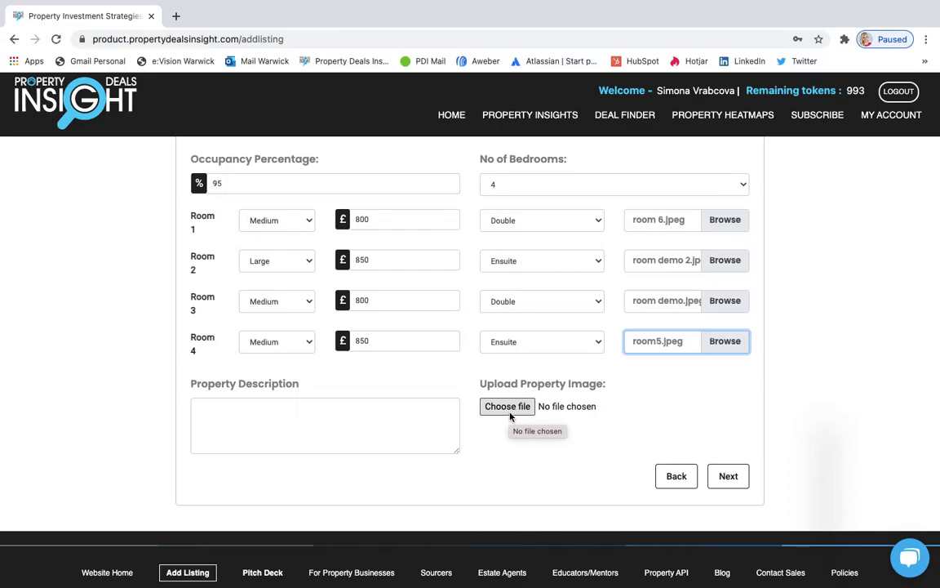
# - Upload houseR2R.jpg from the DEMO folder as the main property image
pyautogui.click(519, 406)
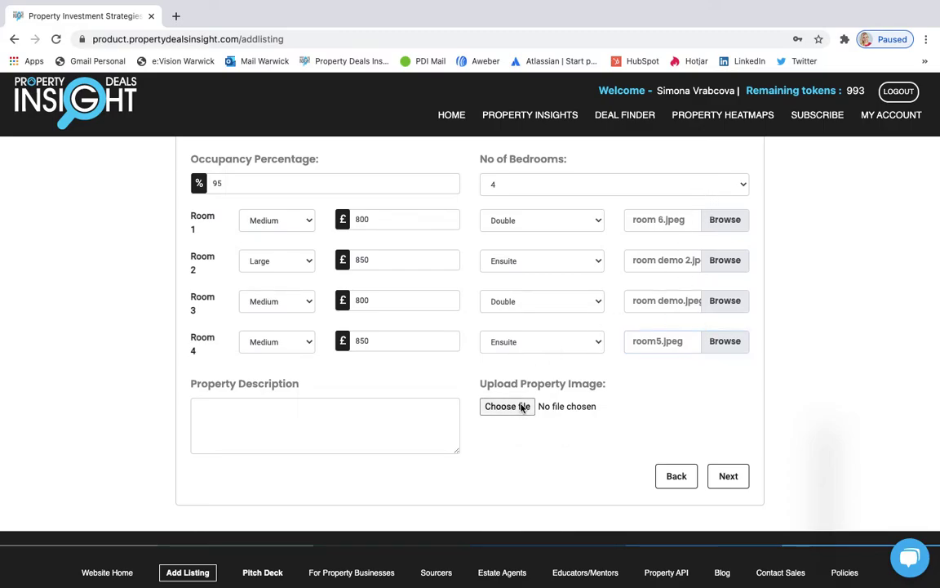
pyautogui.click(521, 407)
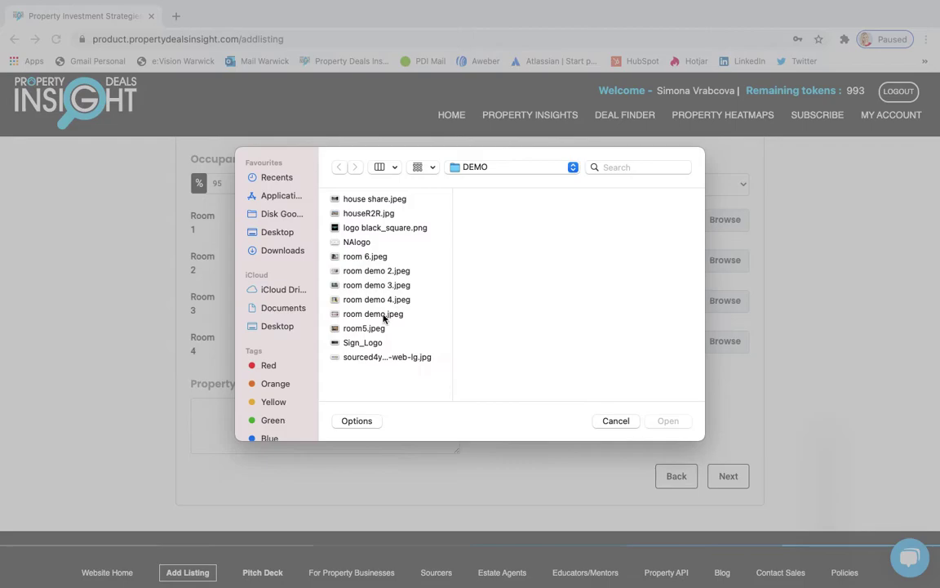
pyautogui.click(355, 213)
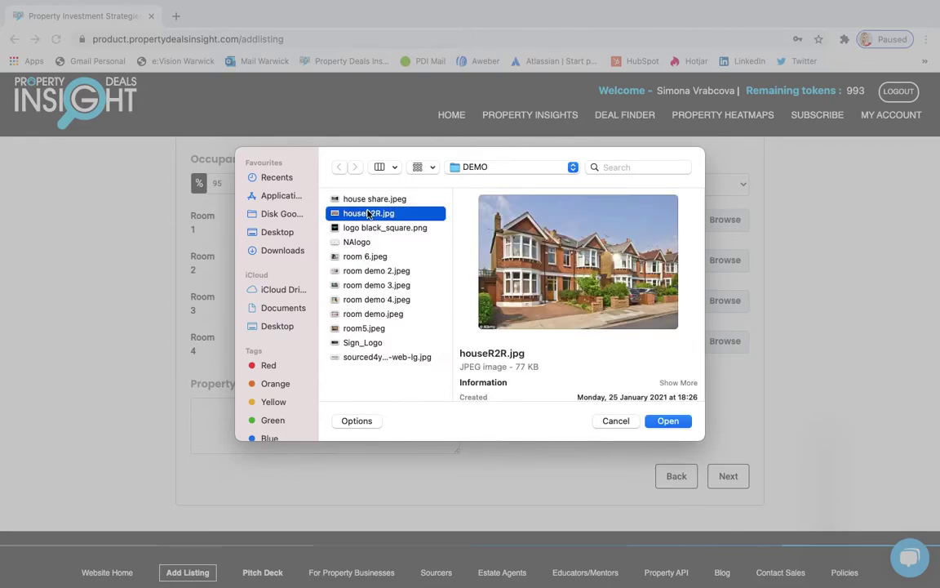
pyautogui.click(667, 421)
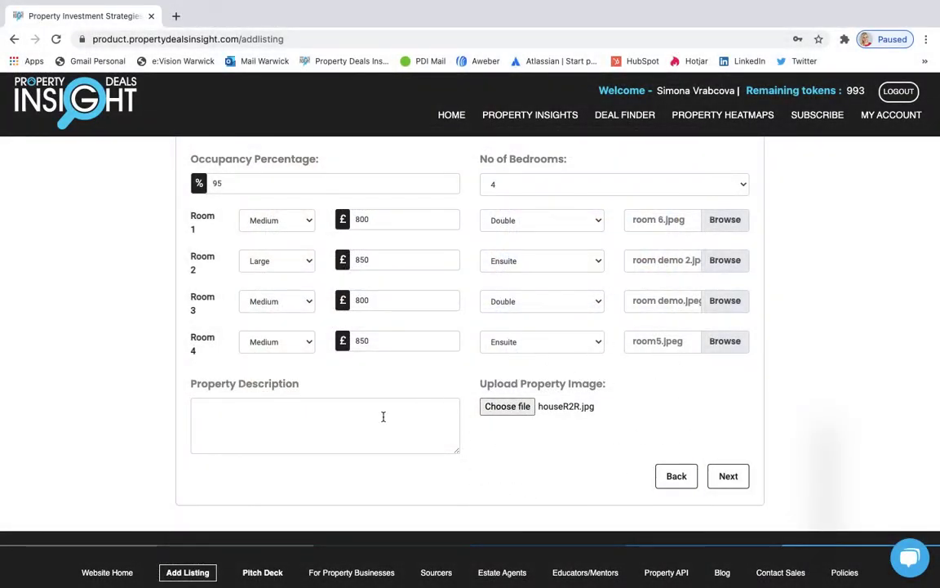
# - Copy all the text of the HMO R2R note in Notes
pyautogui.click(356, 419)
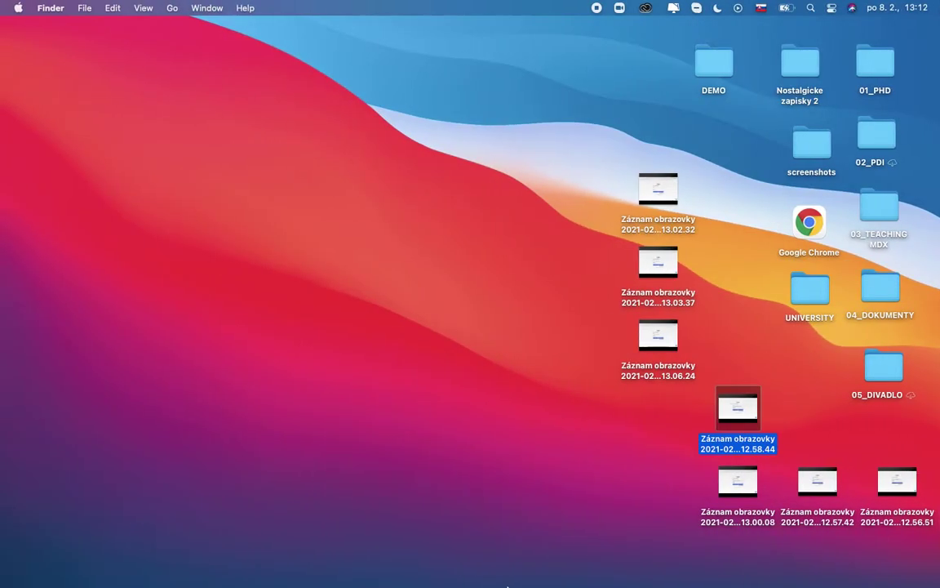
pyautogui.click(327, 567)
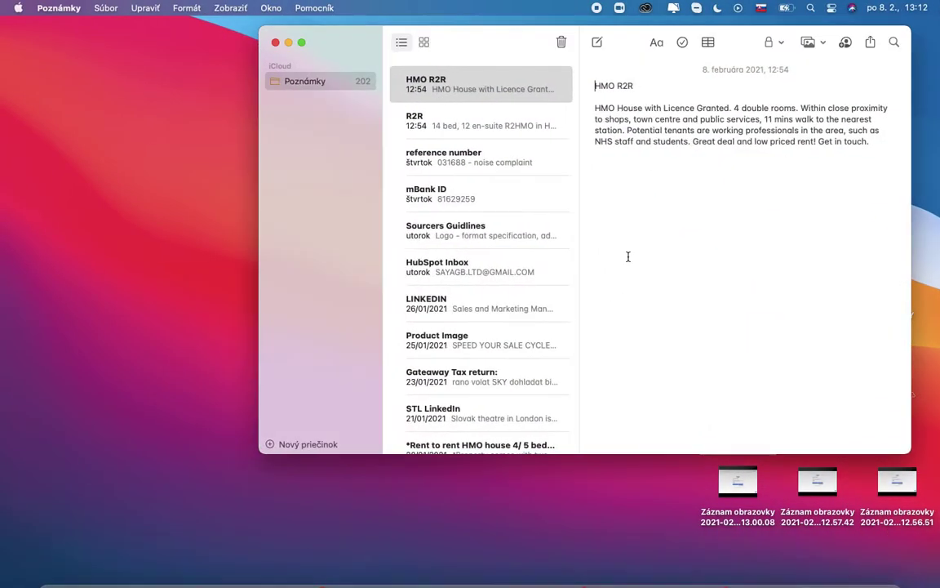
pyautogui.press('super+a')
pyautogui.press('super+c')
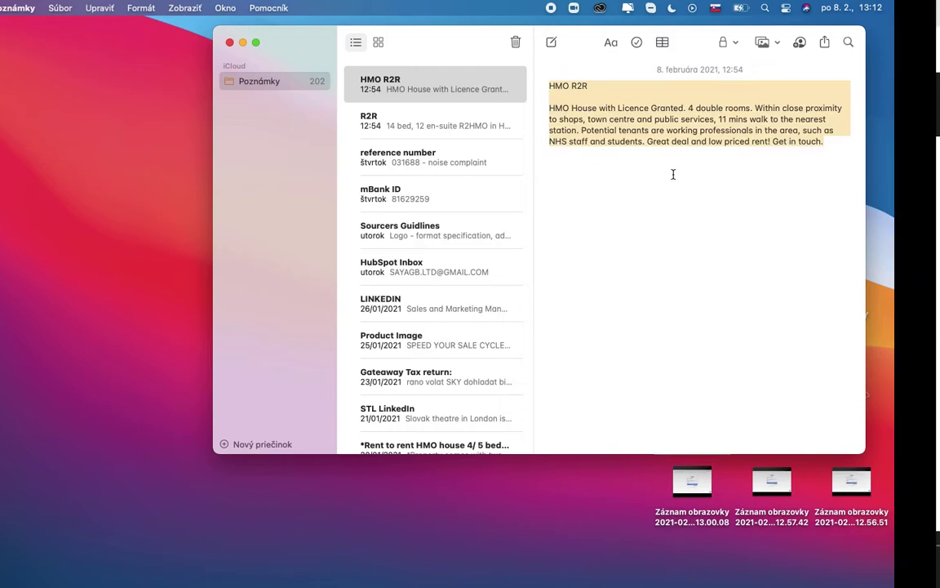
# - Paste the note into Property Description and remove the leading HMO R2R line
pyautogui.press('super+v')
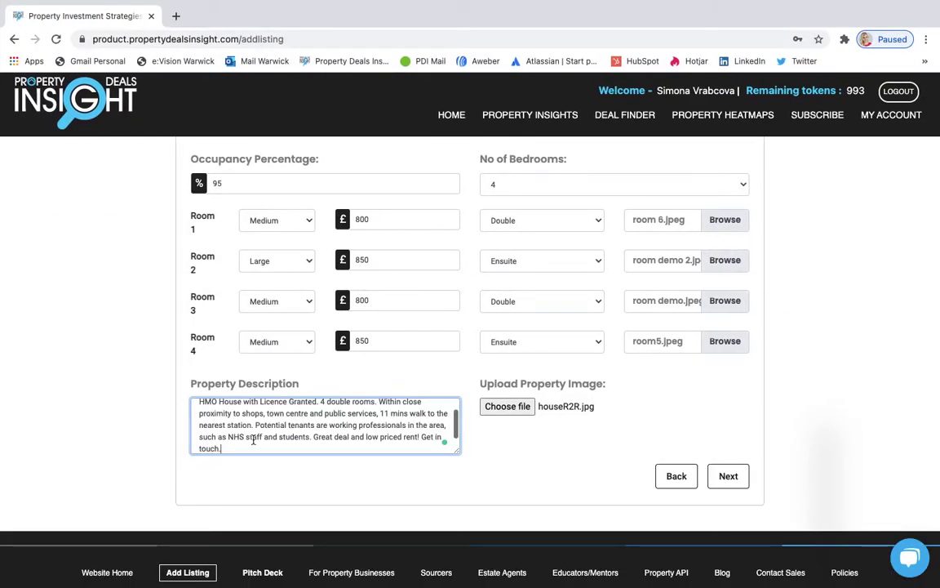
pyautogui.scroll(2, 254, 408)
pyautogui.moveTo(254, 405); pyautogui.dragTo(159, 409)
pyautogui.press('BackSpace')
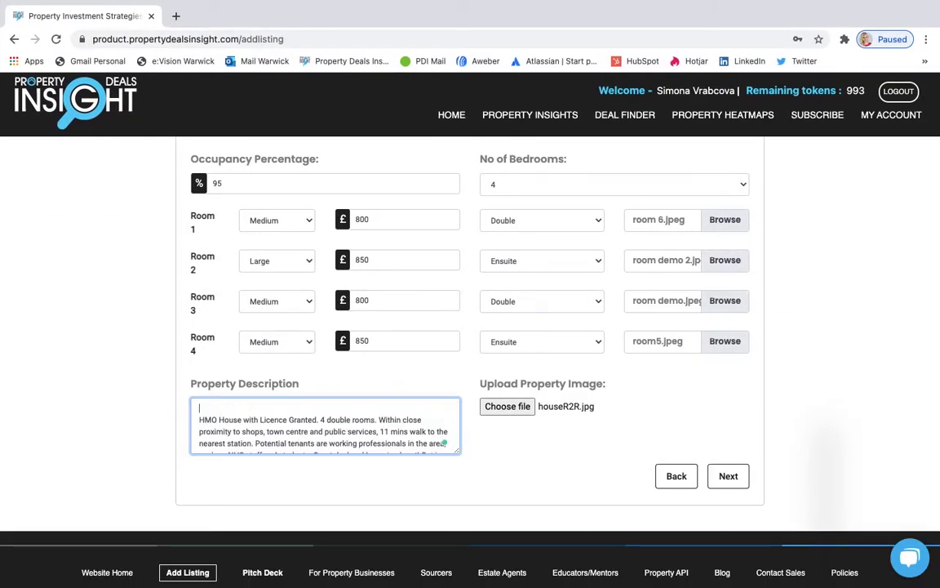
pyautogui.press('BackSpace')
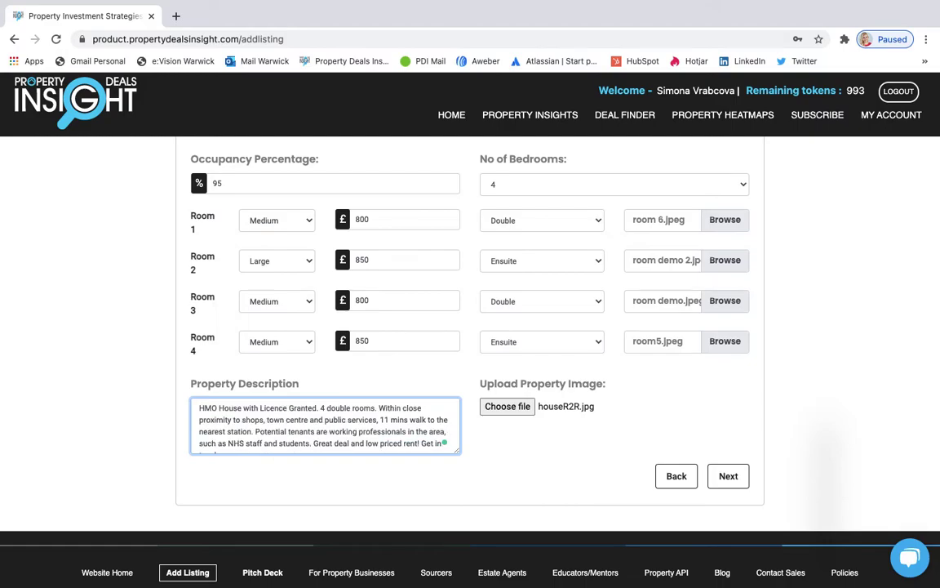
pyautogui.click(323, 411)
pyautogui.press('Return')
pyautogui.write('-')
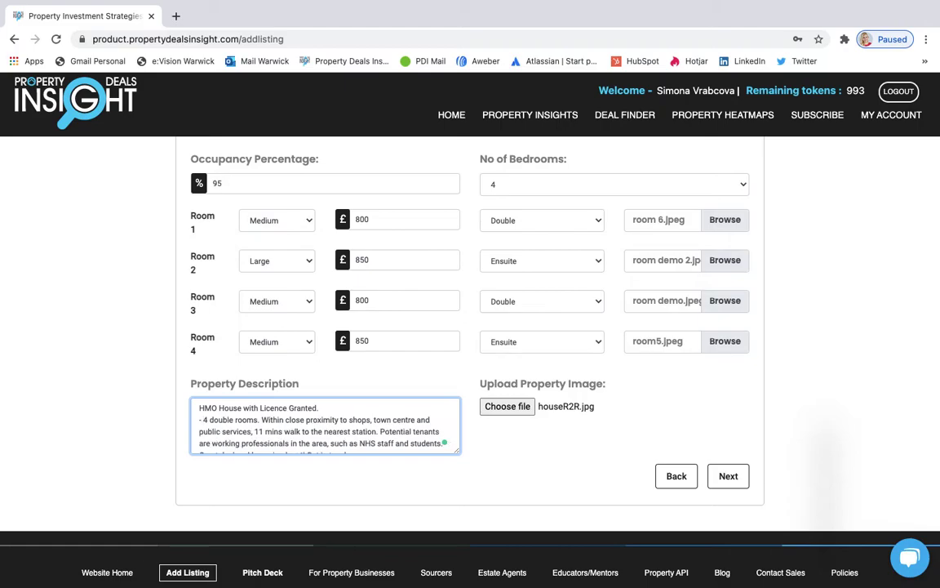
pyautogui.press('BackSpace')
pyautogui.press('BackSpace')
pyautogui.press('BackSpace')
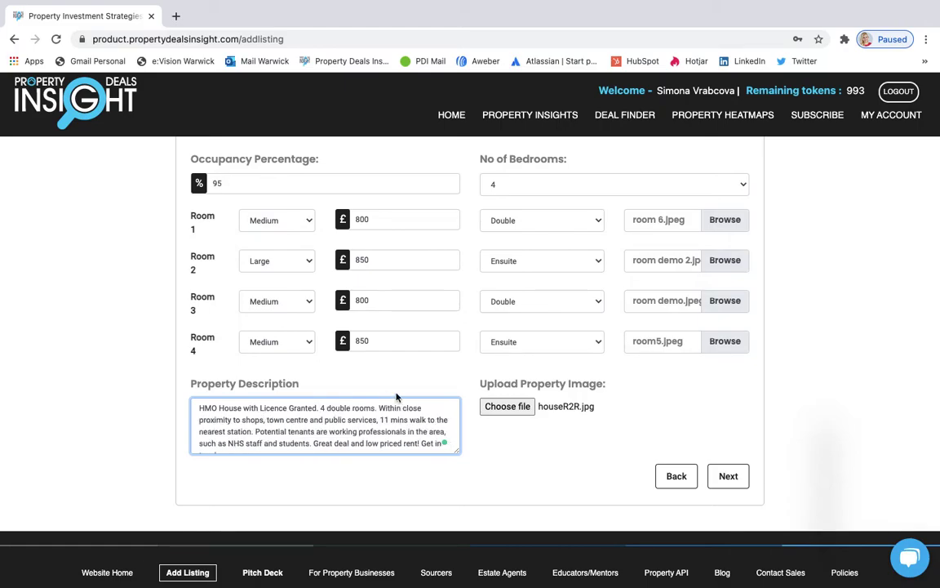
# - Advance the listing to the Step 2 Agent Details form
pyautogui.click(429, 420)
pyautogui.scroll(-1, 426, 431)
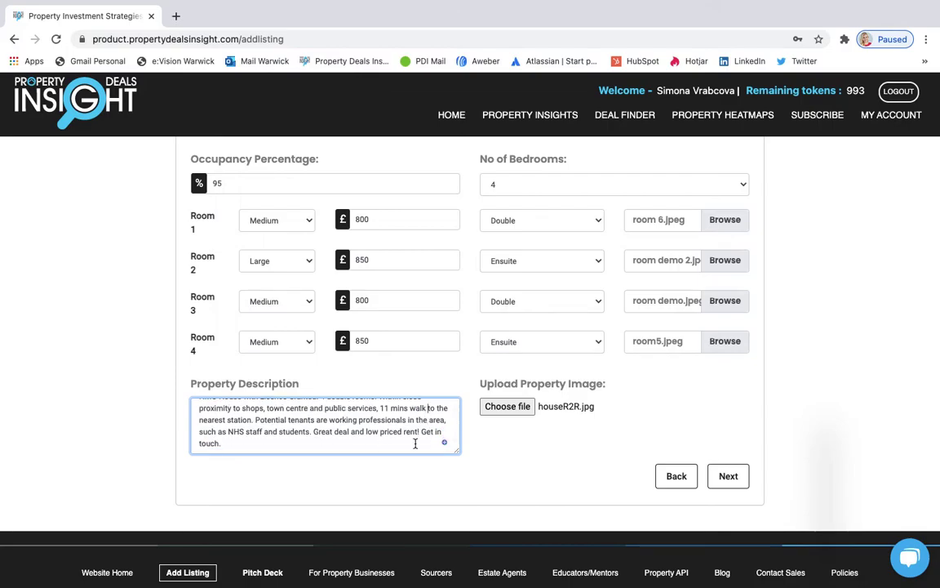
pyautogui.scroll(1, 415, 444)
pyautogui.scroll(-1, 414, 444)
pyautogui.scroll(1, 413, 445)
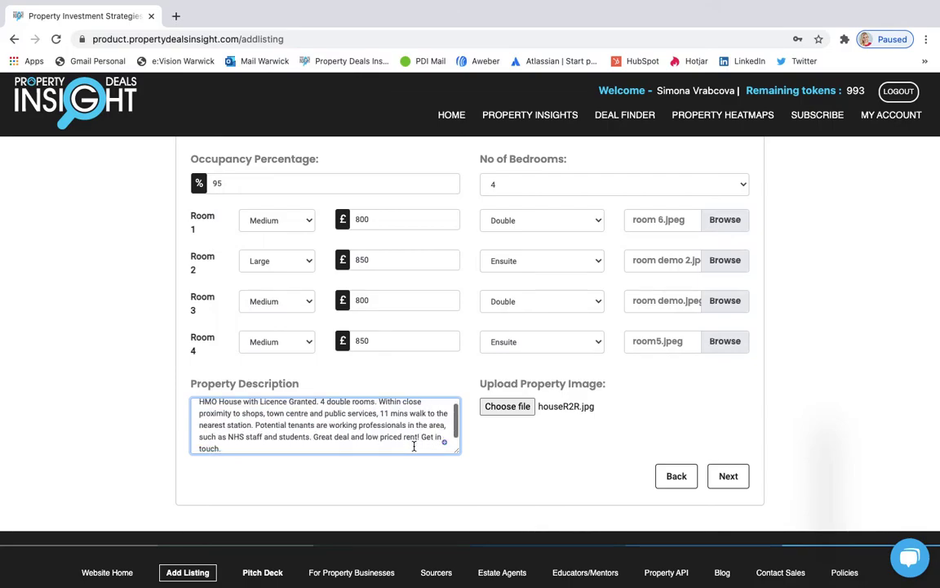
pyautogui.scroll(-1, 414, 445)
pyautogui.scroll(1, 414, 446)
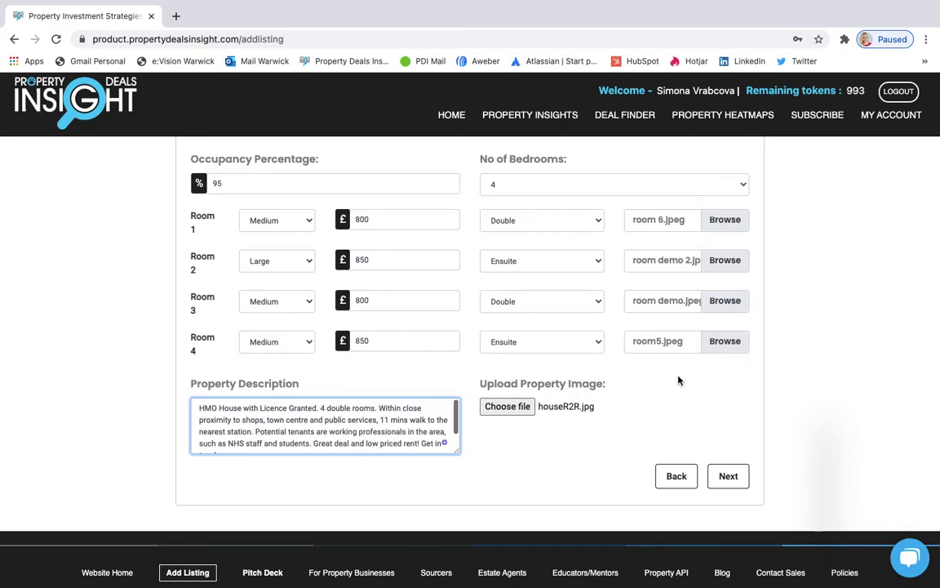
pyautogui.scroll(1, 678, 380)
pyautogui.scroll(1, 690, 376)
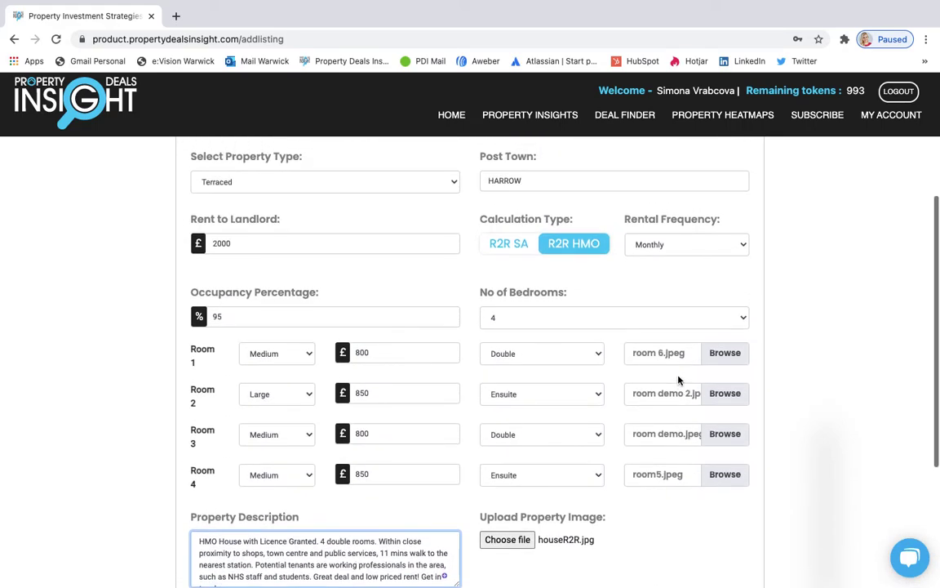
pyautogui.scroll(-3, 677, 380)
pyautogui.click(729, 420)
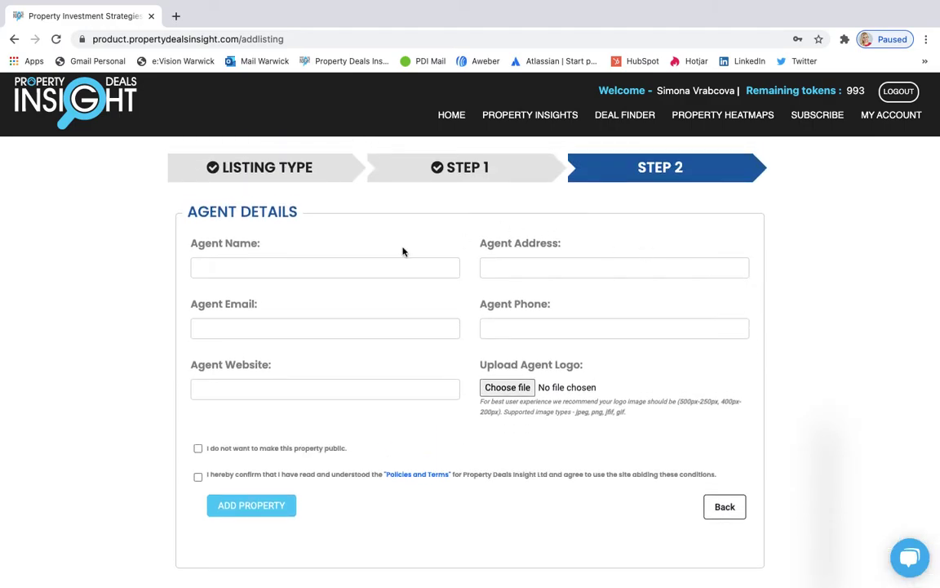
pyautogui.click(343, 270)
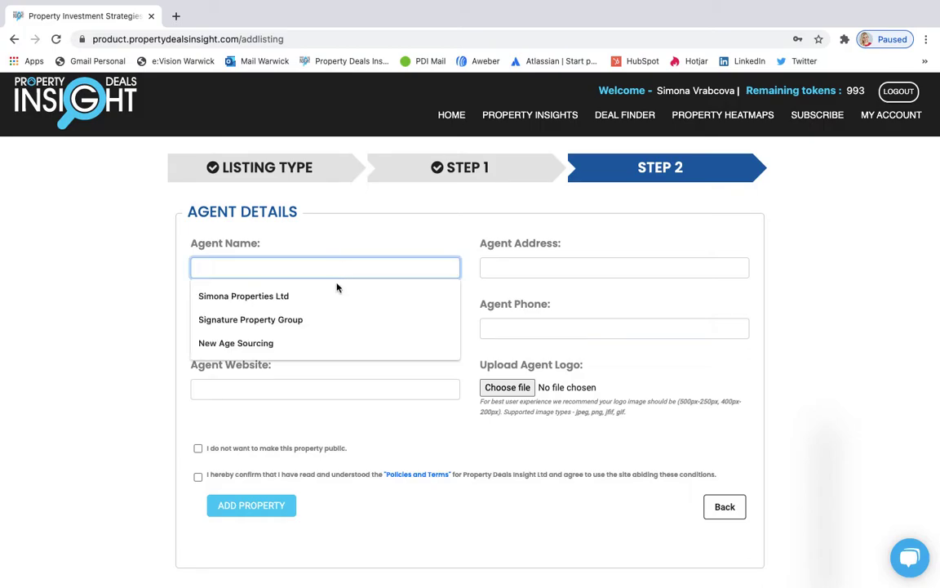
pyautogui.click(335, 297)
pyautogui.click(552, 266)
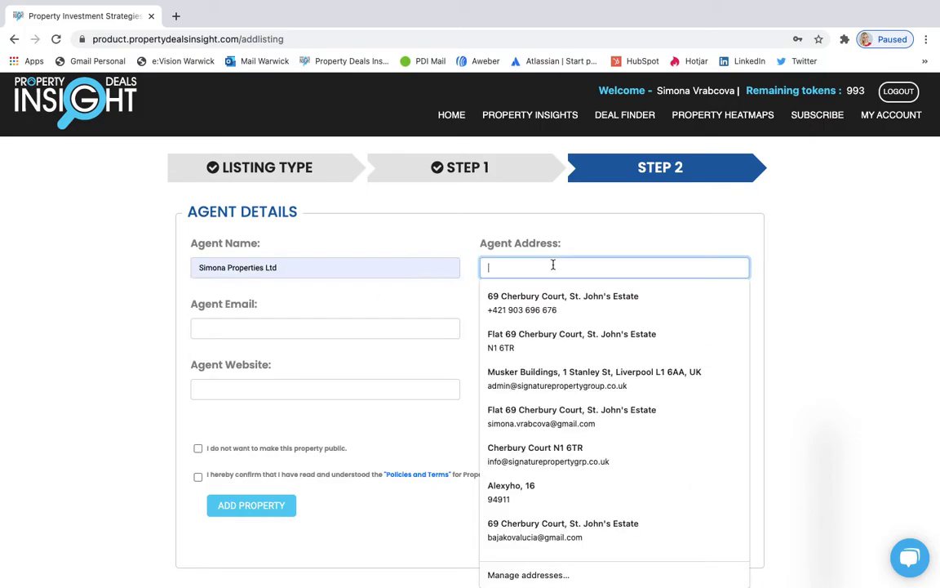
pyautogui.click(553, 293)
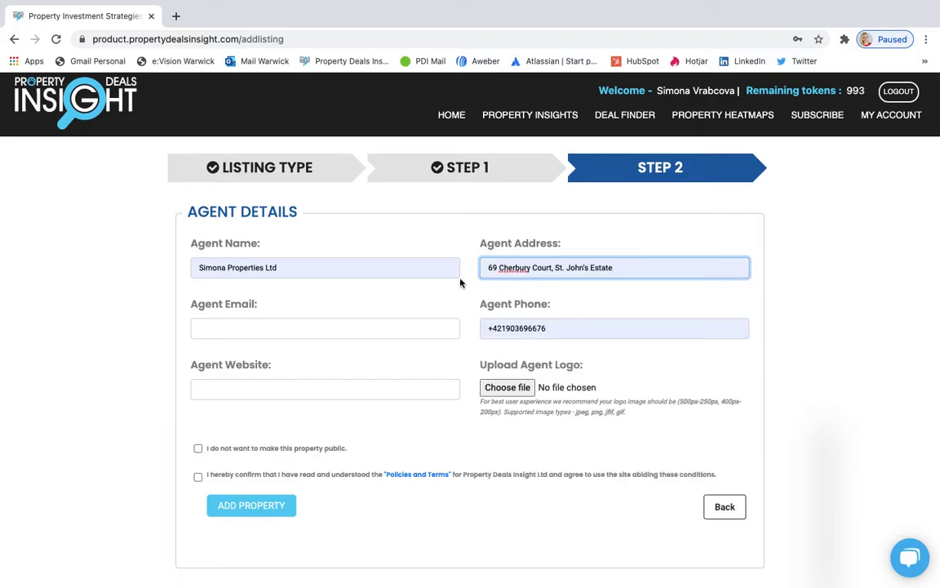
pyautogui.click(368, 331)
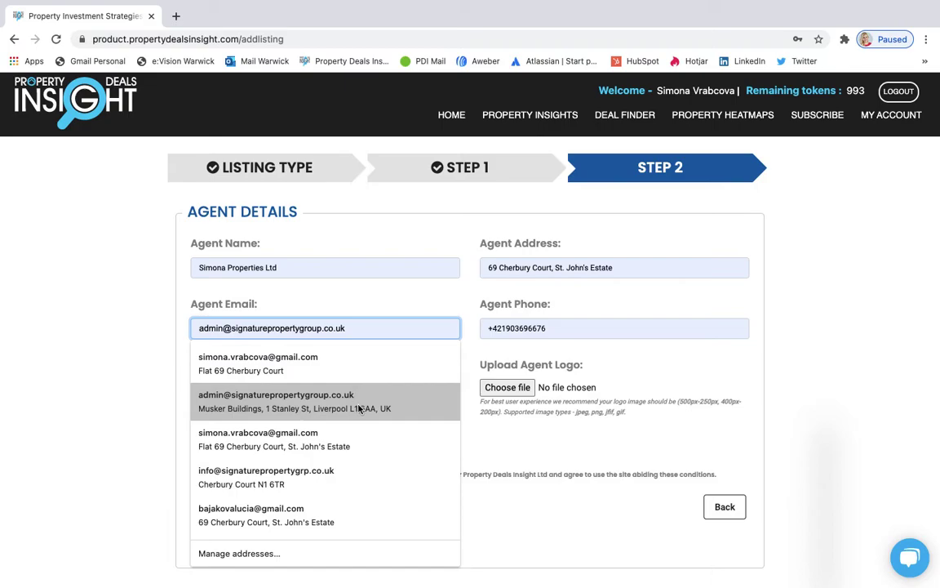
pyautogui.click(341, 456)
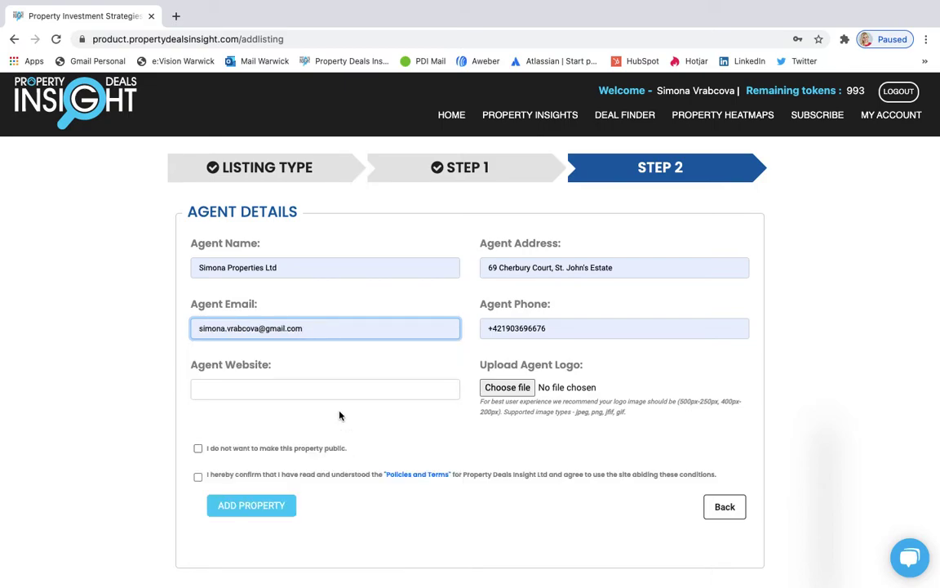
pyautogui.click(333, 387)
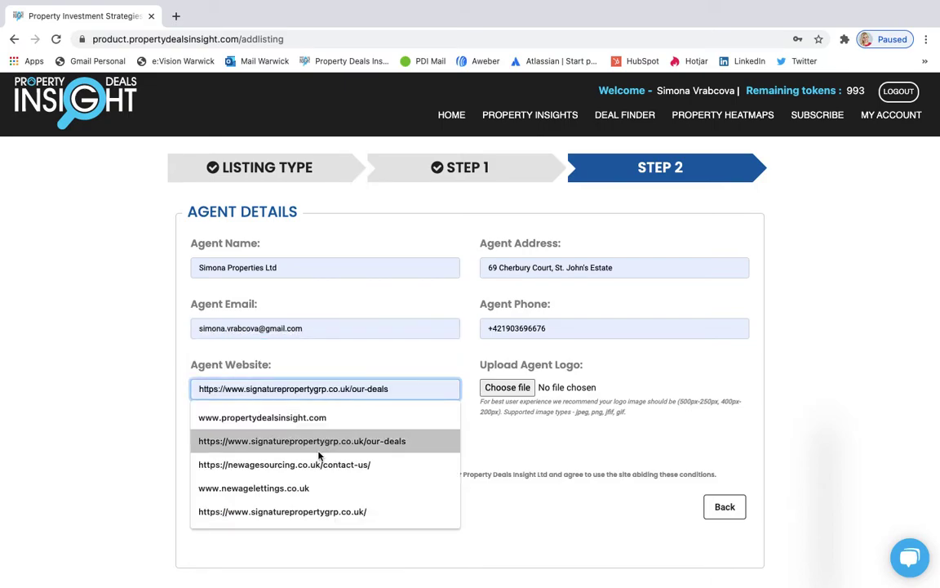
pyautogui.click(304, 419)
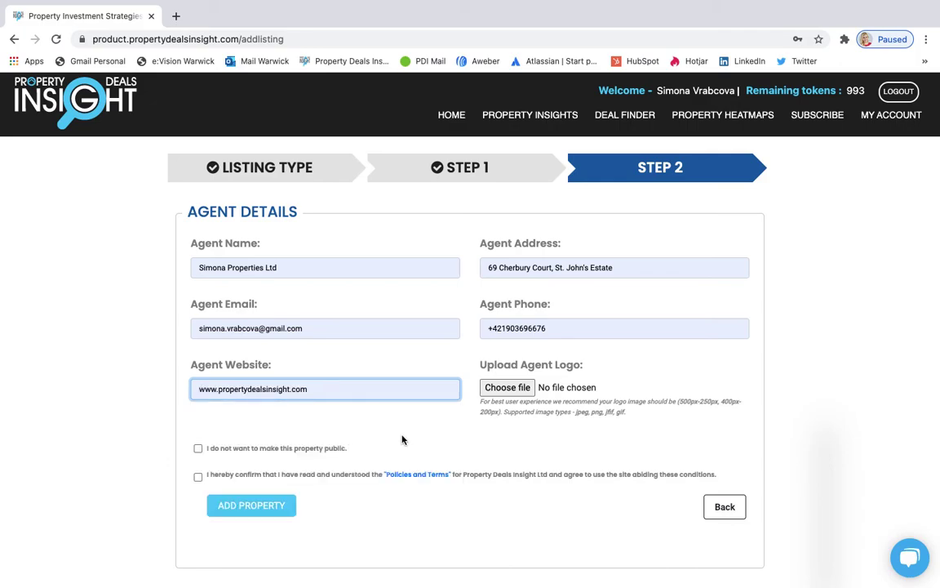
# - Attach black_square.png as the agent logo
pyautogui.click(505, 388)
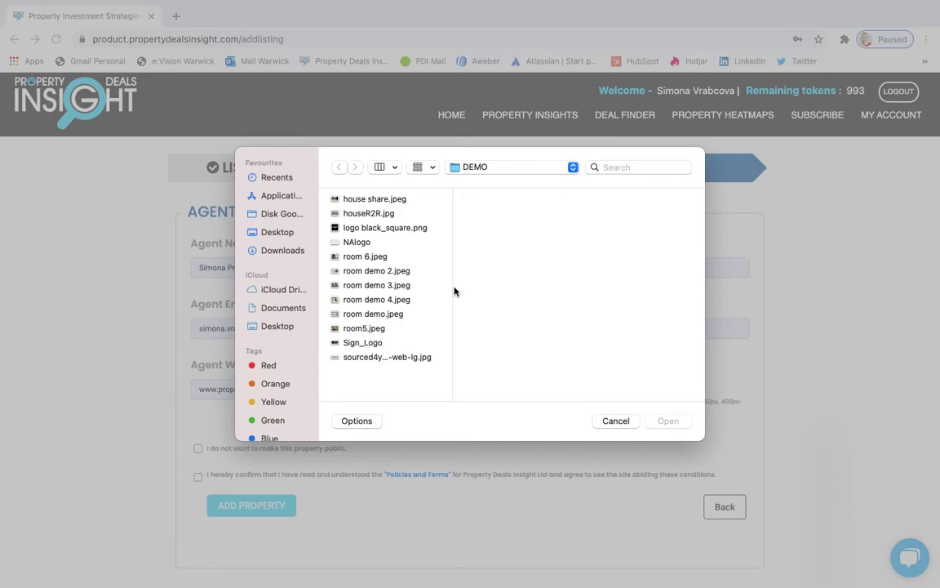
pyautogui.click(357, 228)
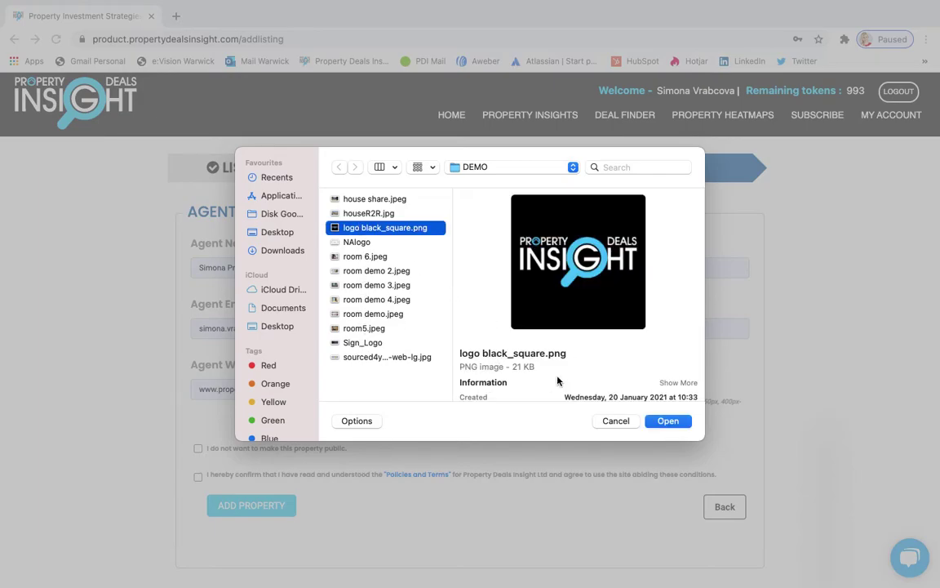
pyautogui.click(668, 420)
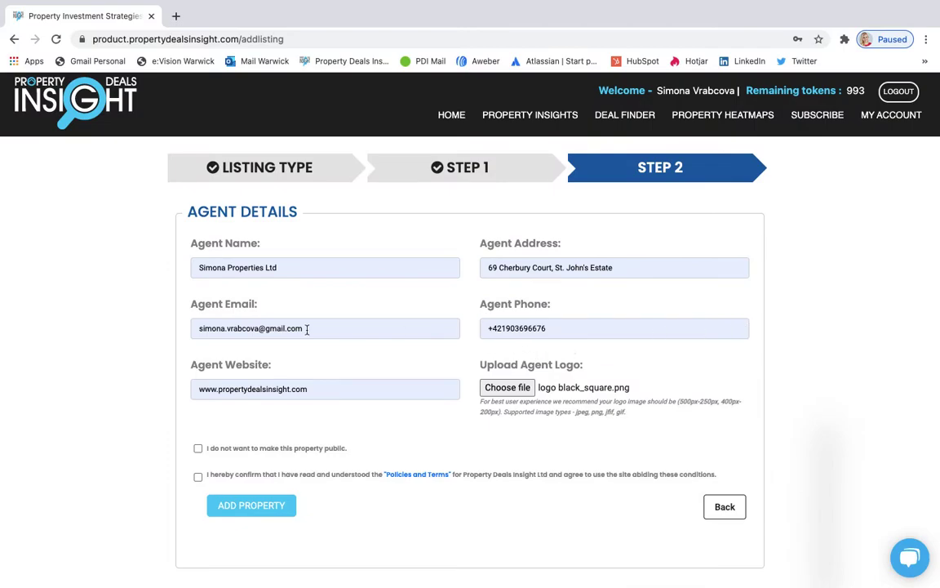
pyautogui.scroll(-1, 321, 381)
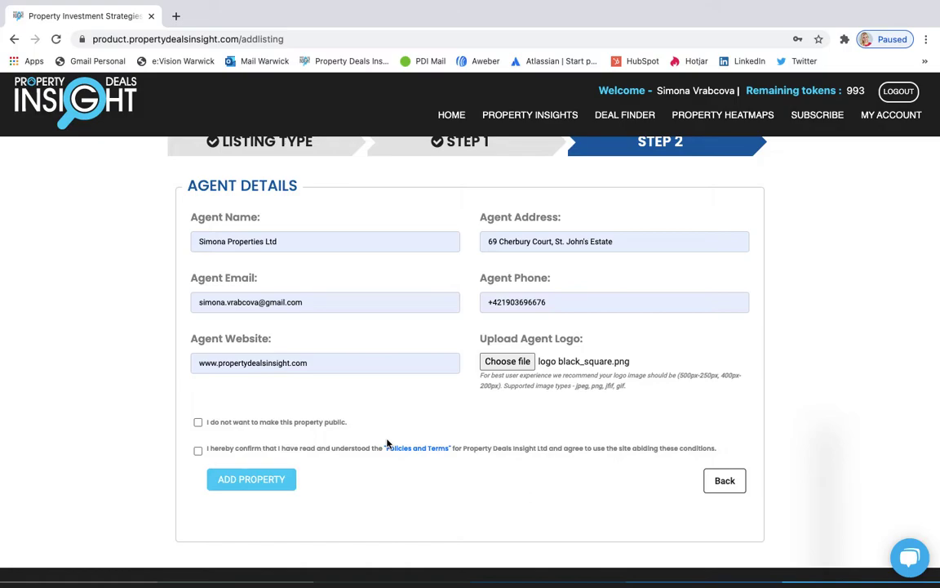
# - Tick 'I do not want to make this property public' and submit the HA1 1SE listing with ADD PROPERTY
pyautogui.click(198, 422)
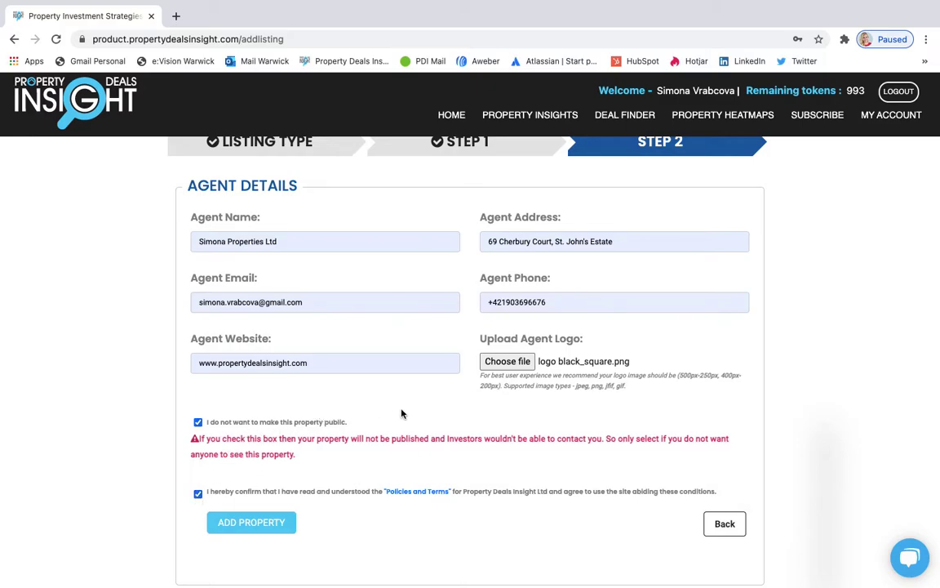
pyautogui.scroll(-1, 401, 414)
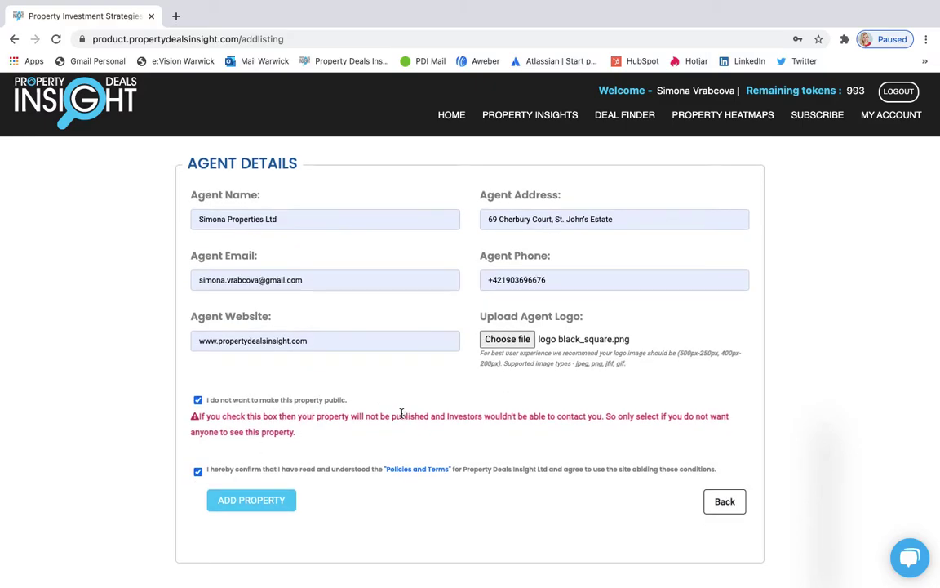
pyautogui.scroll(1, 389, 497)
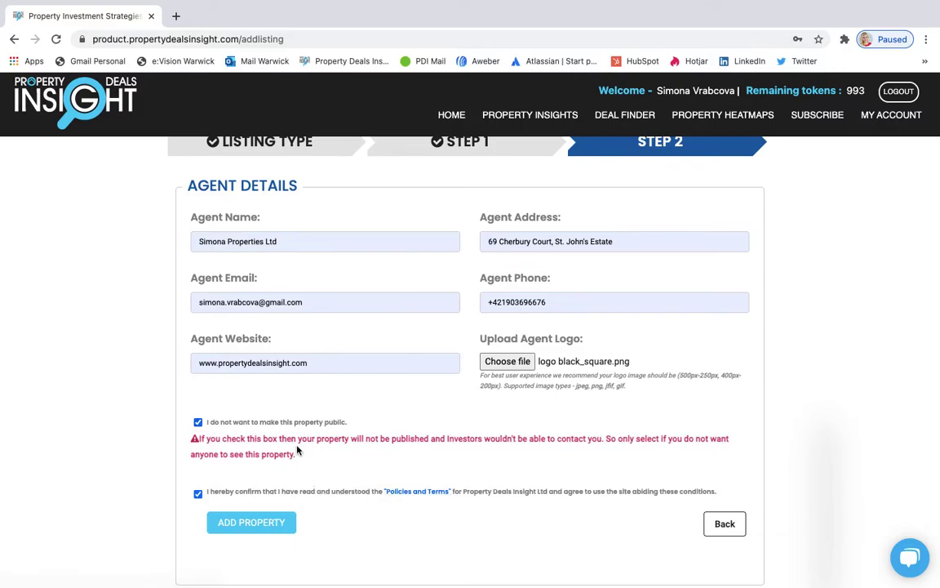
pyautogui.scroll(2, 297, 449)
pyautogui.scroll(-1, 297, 449)
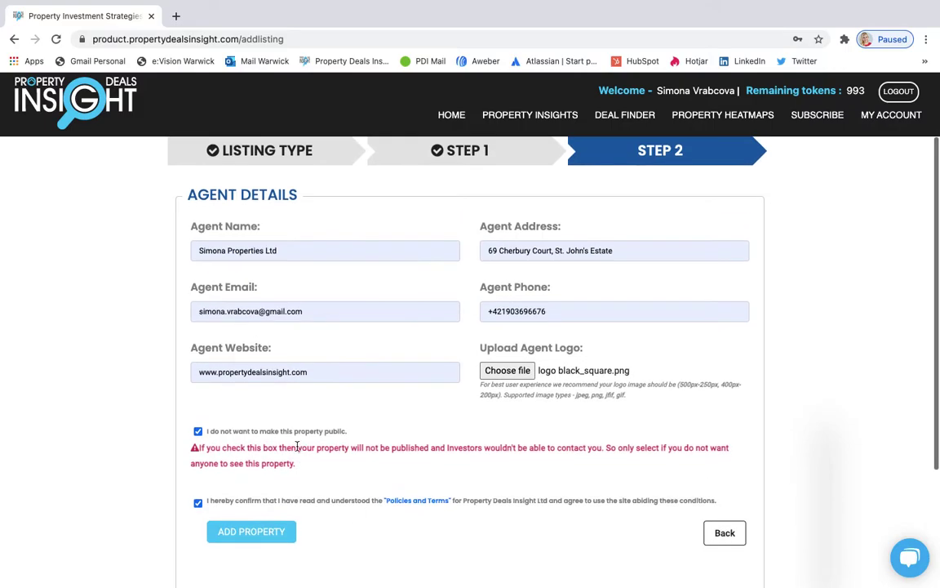
pyautogui.click(262, 531)
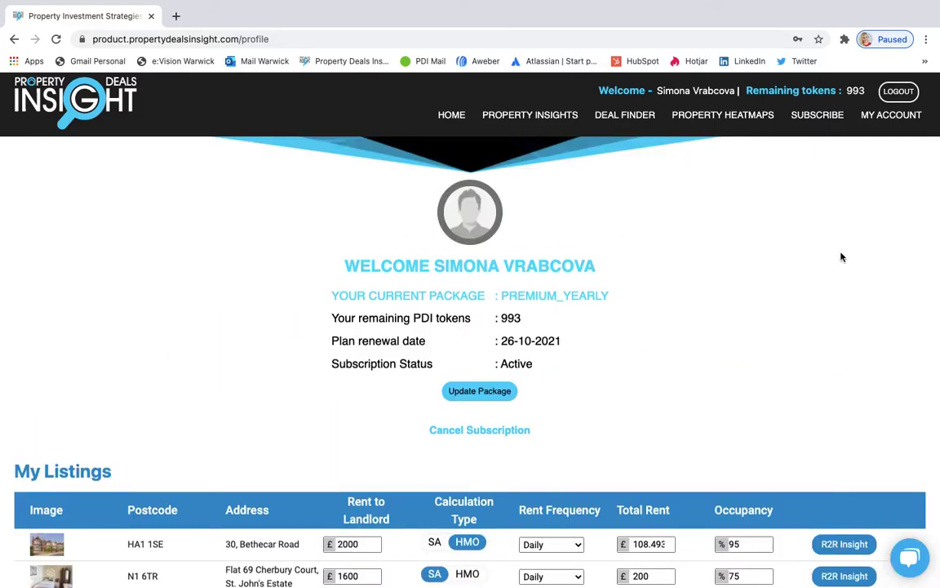
pyautogui.scroll(-3, 842, 257)
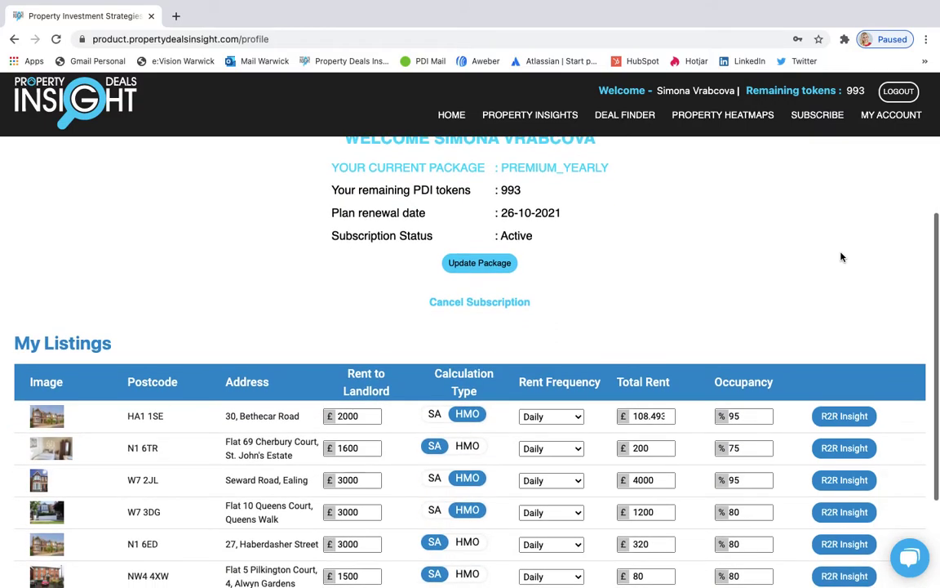
pyautogui.scroll(-4, 842, 257)
pyautogui.scroll(7, 842, 257)
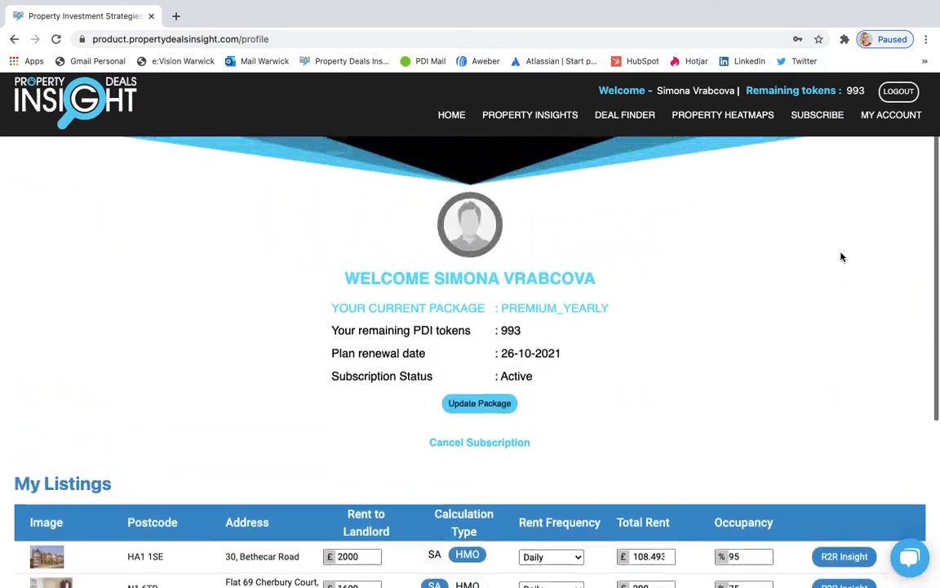
pyautogui.scroll(2, 842, 257)
pyautogui.scroll(-5, 841, 257)
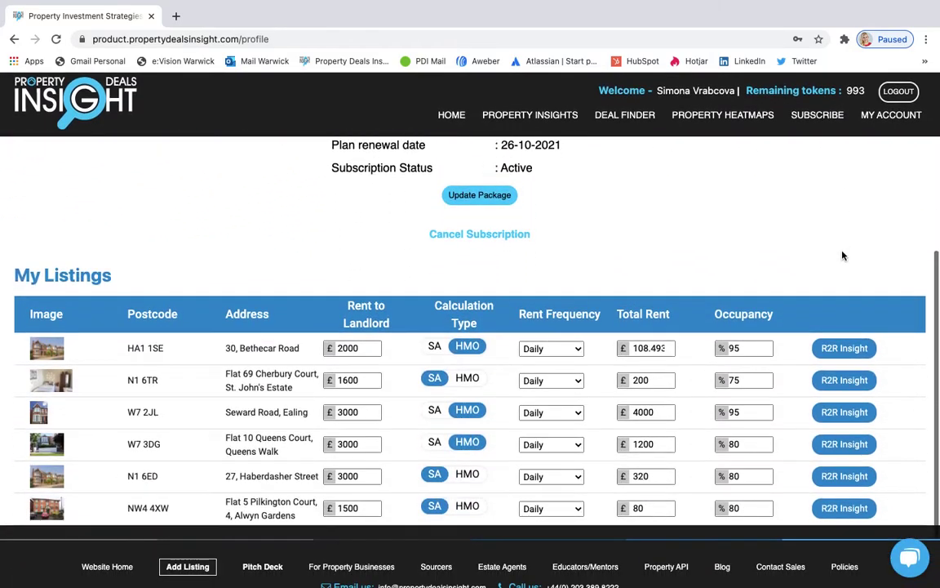
pyautogui.scroll(-1, 843, 256)
pyautogui.scroll(2, 843, 256)
pyautogui.scroll(-2, 843, 255)
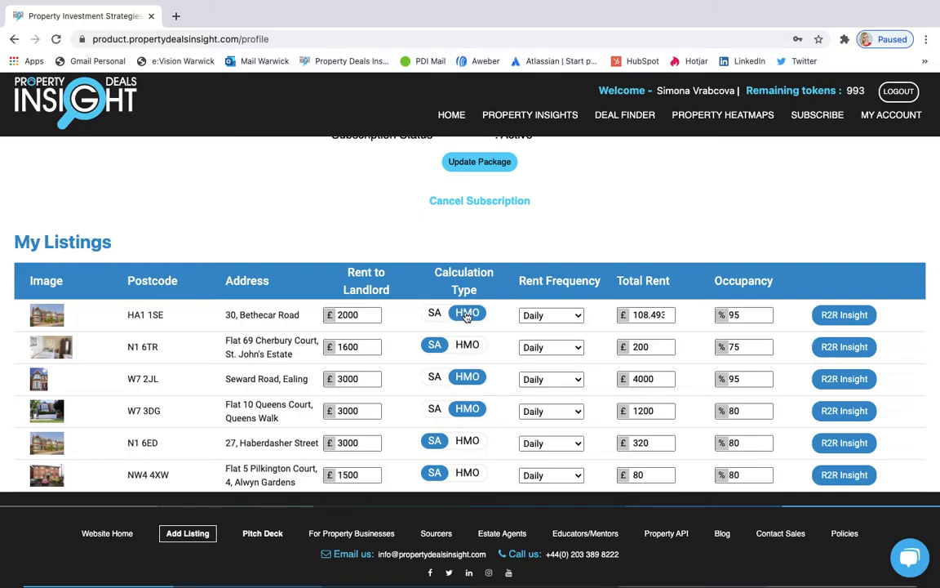
# - Toggle the HA1 1SE calculation type between SA and HMO so Total Rent reads 3299.99
pyautogui.click(435, 316)
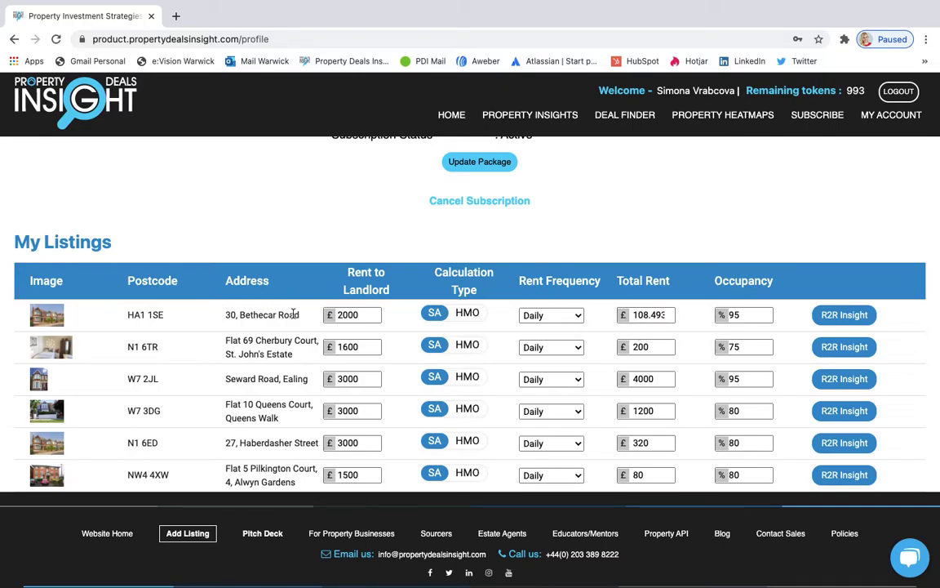
pyautogui.click(466, 315)
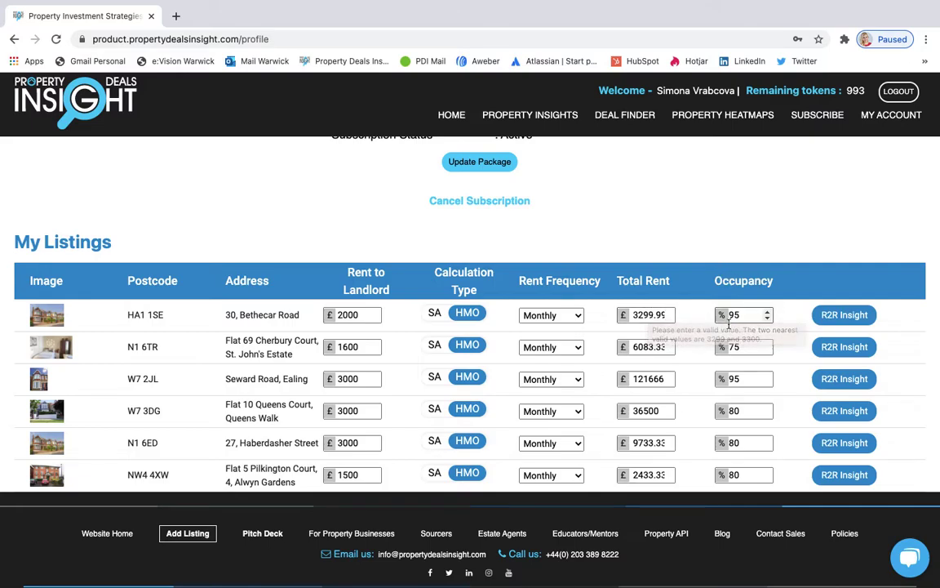
pyautogui.click(767, 316)
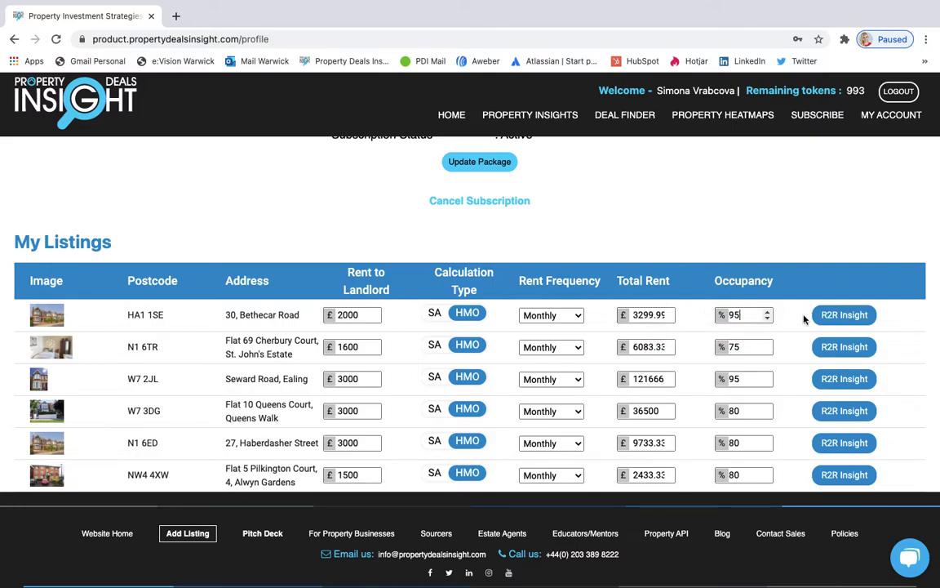
pyautogui.click(669, 318)
pyautogui.click(670, 314)
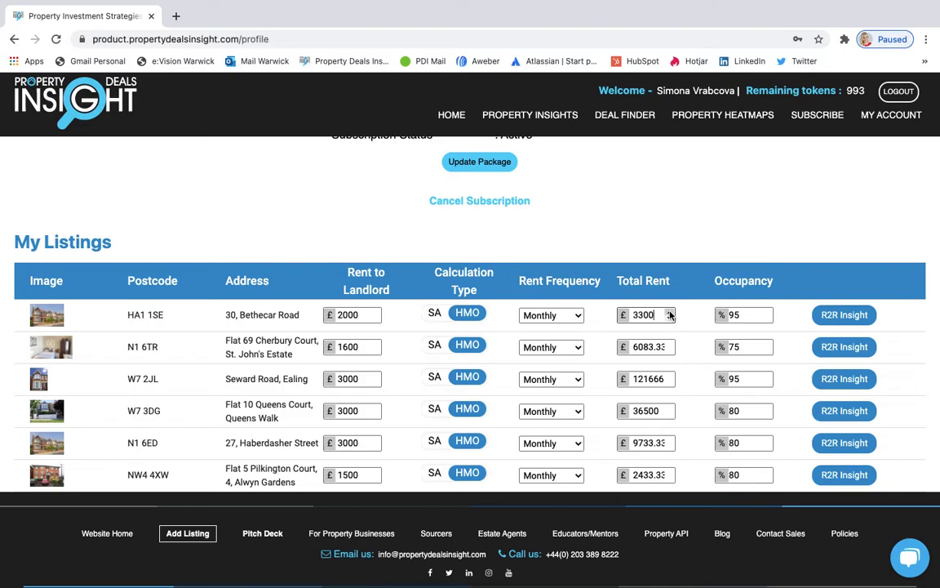
pyautogui.click(670, 320)
pyautogui.click(468, 314)
pyautogui.click(468, 314)
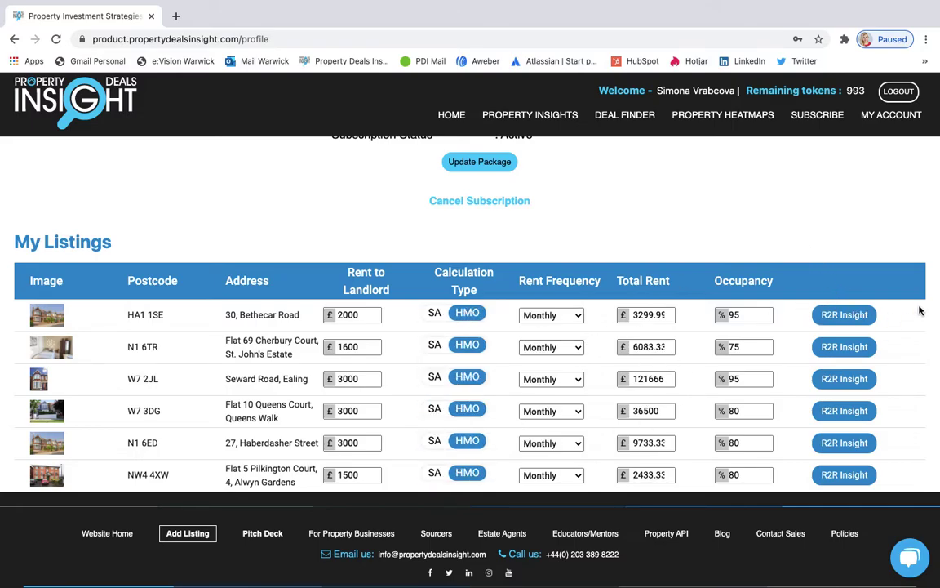
# - Open the HA1 1SE R2R Insight report, expand the deal description and scroll to the annual figures
pyautogui.click(851, 315)
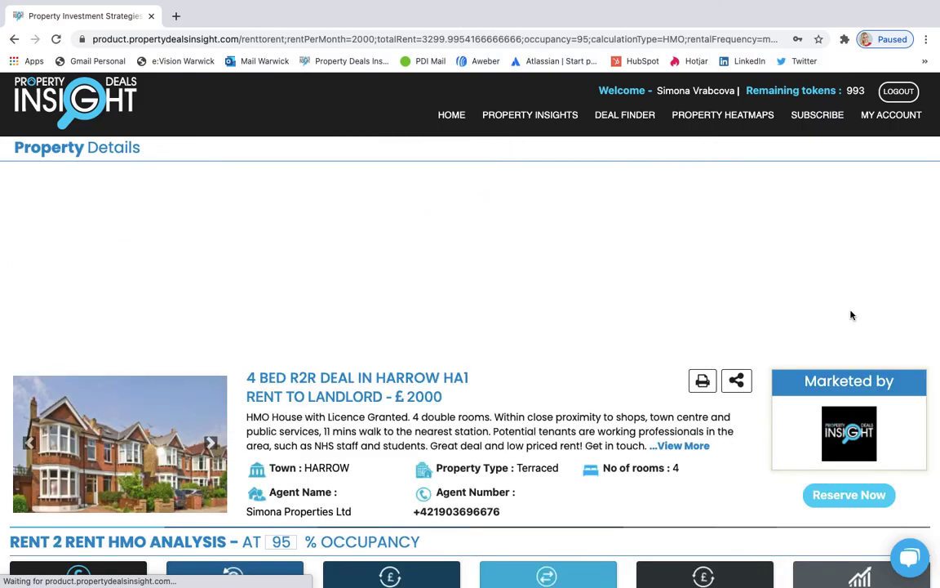
pyautogui.scroll(-2, 596, 415)
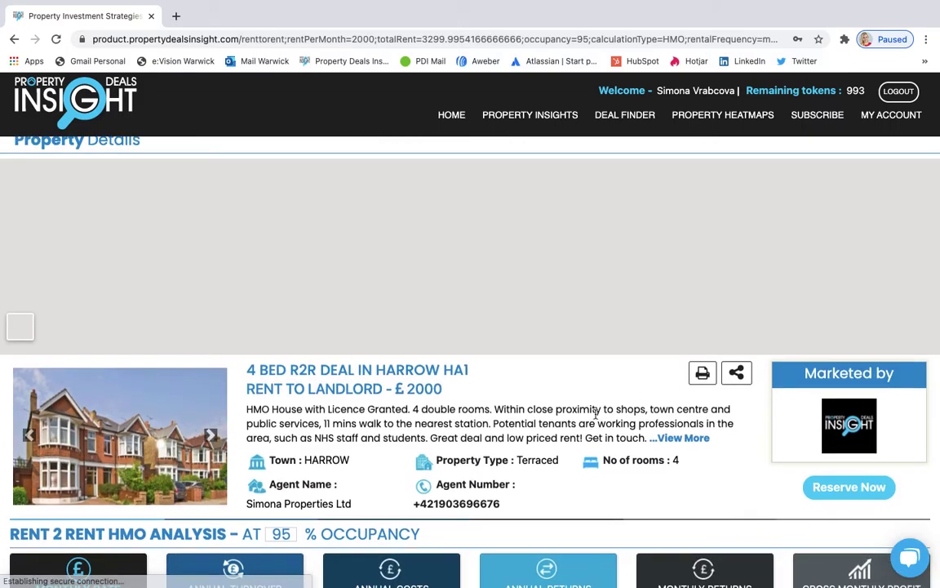
pyautogui.scroll(-2, 596, 417)
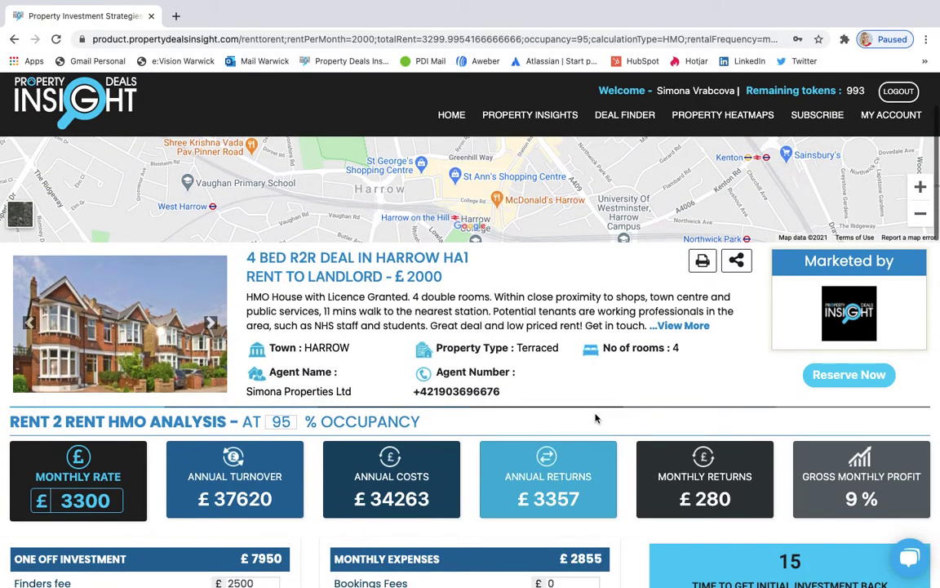
pyautogui.scroll(-1, 596, 417)
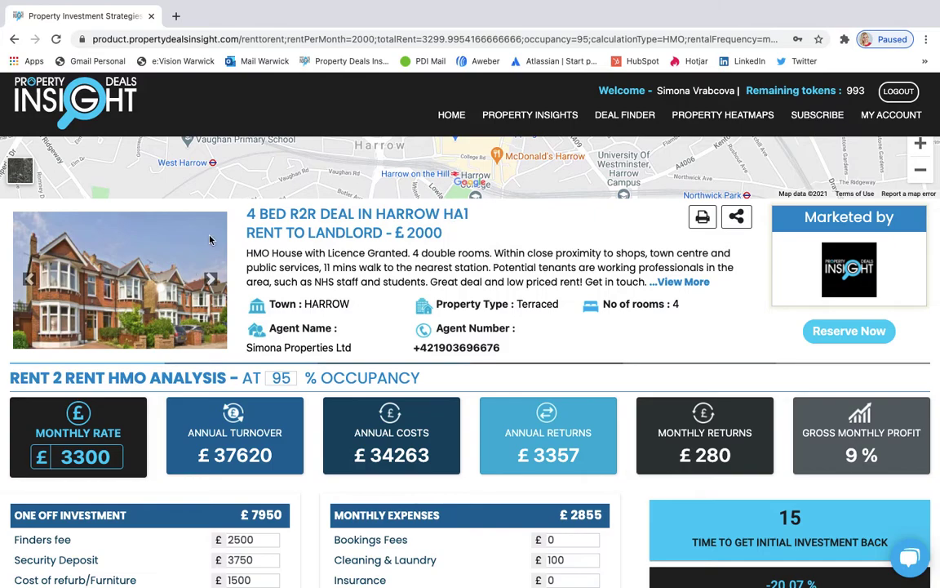
pyautogui.click(678, 282)
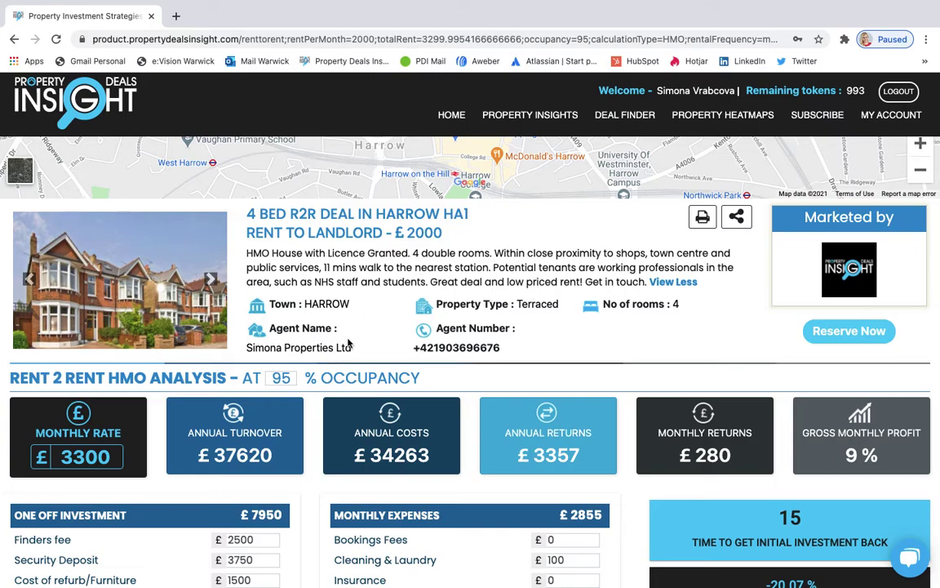
pyautogui.scroll(-1, 642, 304)
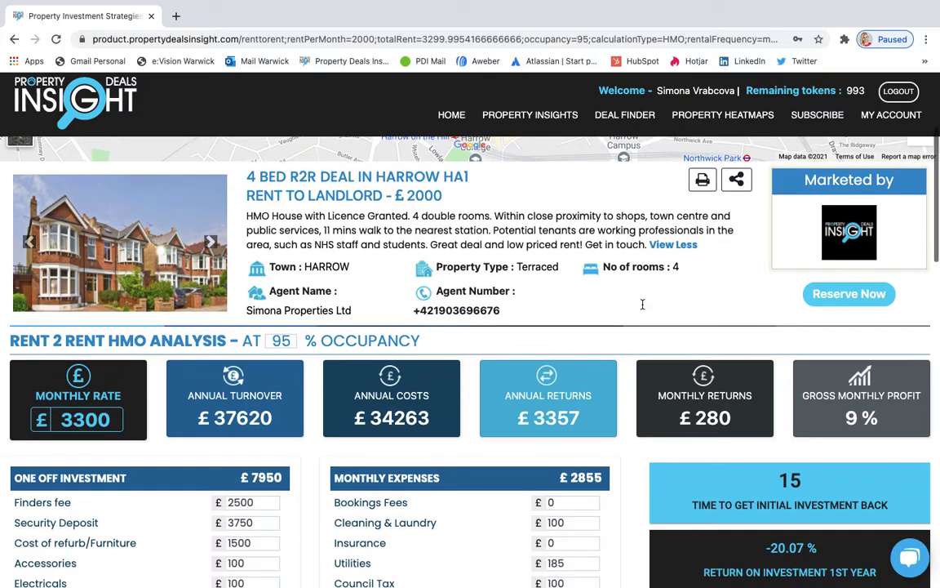
pyautogui.scroll(-2, 570, 281)
pyautogui.scroll(-3, 570, 281)
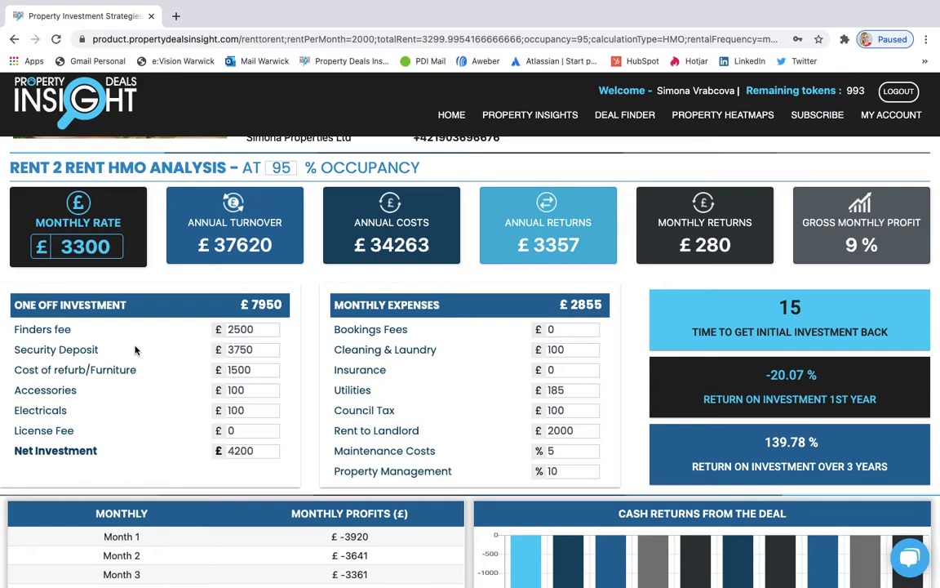
# - Change the Finders fee from 2500 to 2000 so net investment becomes 3700
pyautogui.click(260, 328)
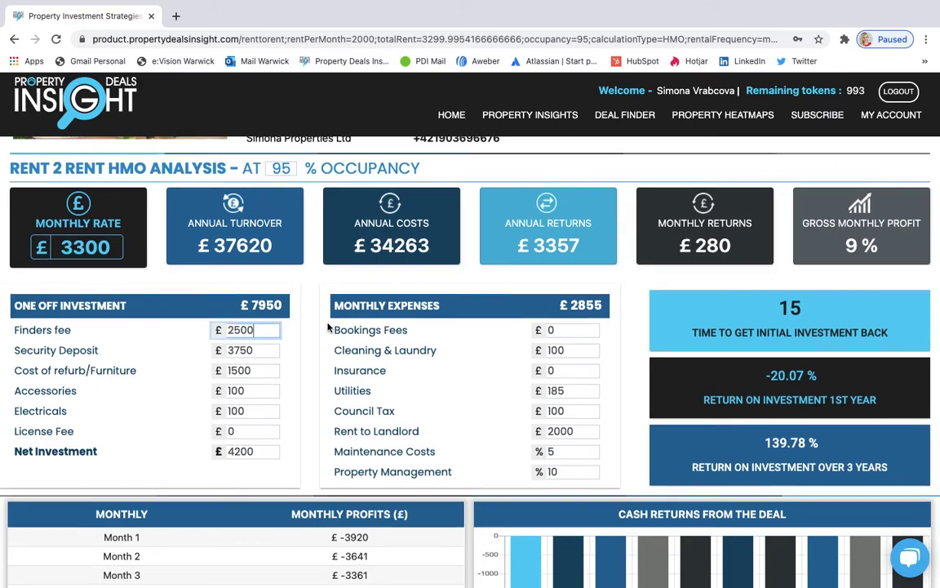
pyautogui.scroll(1, 330, 327)
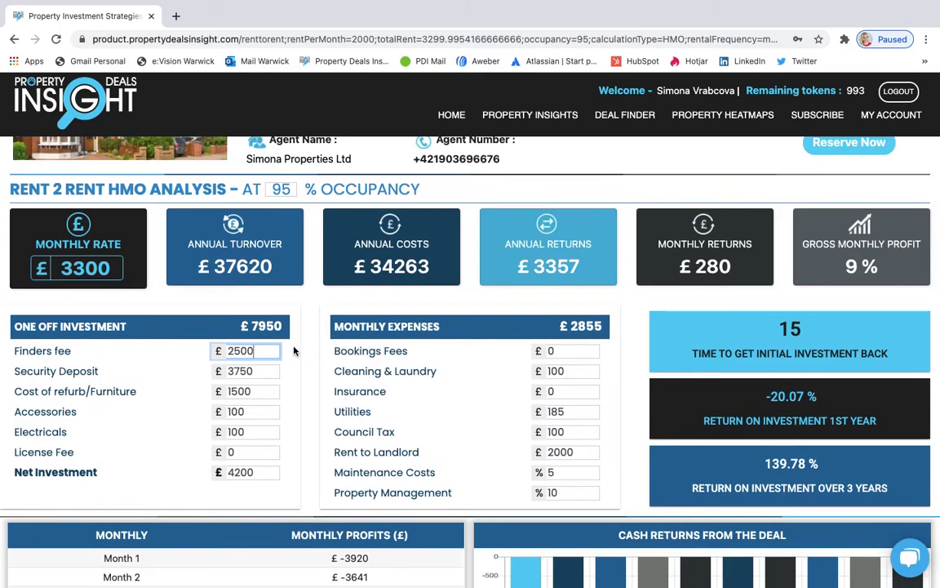
pyautogui.scroll(-1, 294, 350)
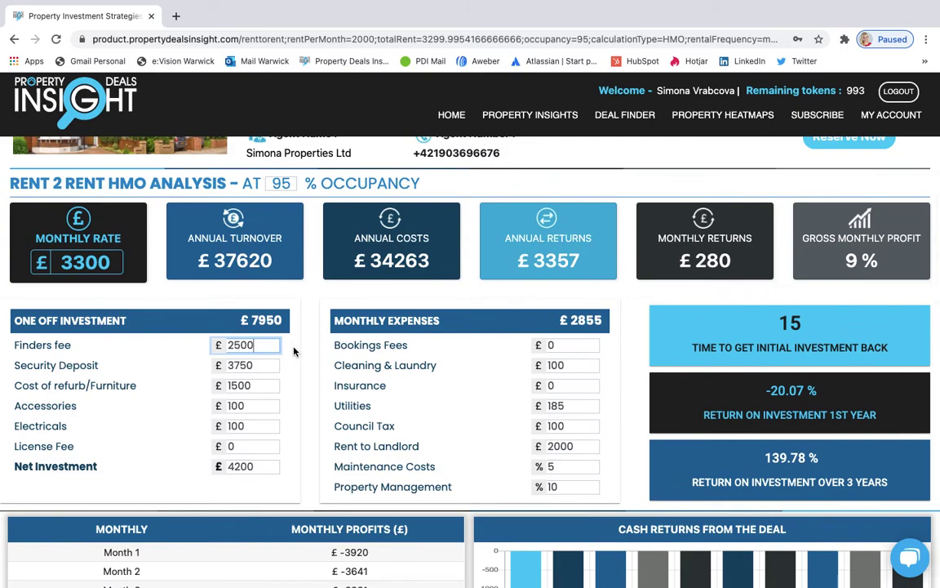
pyautogui.press('BackSpace')
pyautogui.press('BackSpace')
pyautogui.press('BackSpace')
pyautogui.write('000')
pyautogui.click(311, 330)
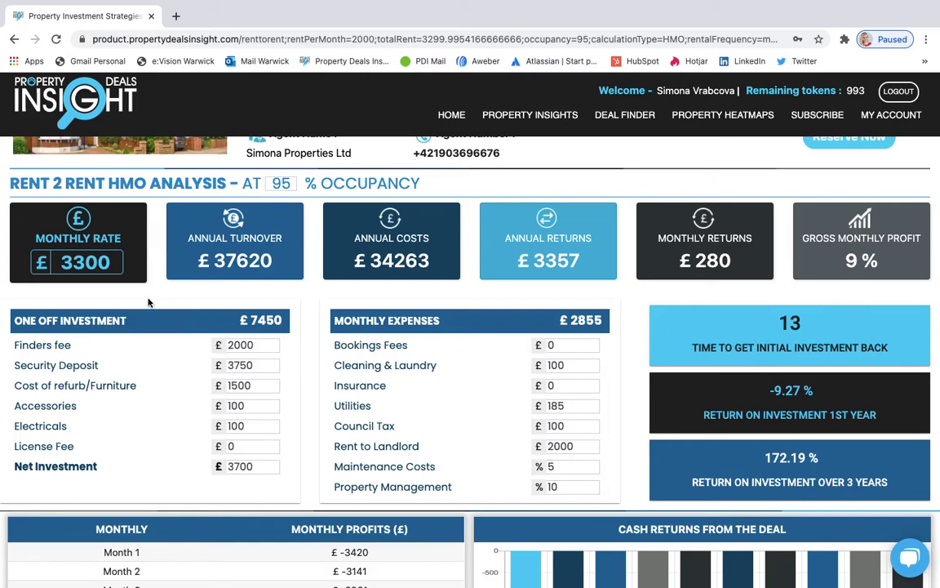
# - Change the Monthly Rate to 3000 and back to 3300, giving 13 months payback
pyautogui.click(102, 269)
pyautogui.press('BackSpace')
pyautogui.write('0')
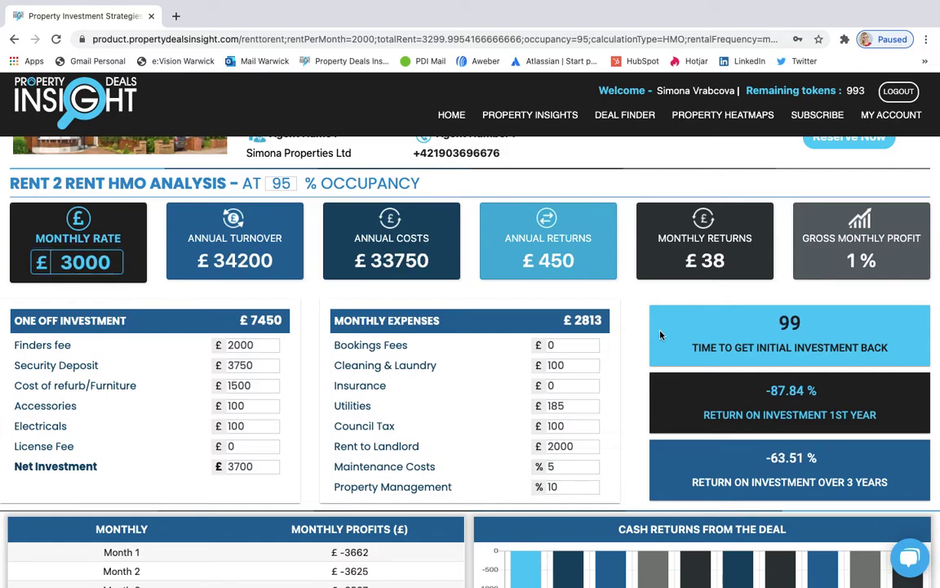
pyautogui.scroll(-3, 703, 384)
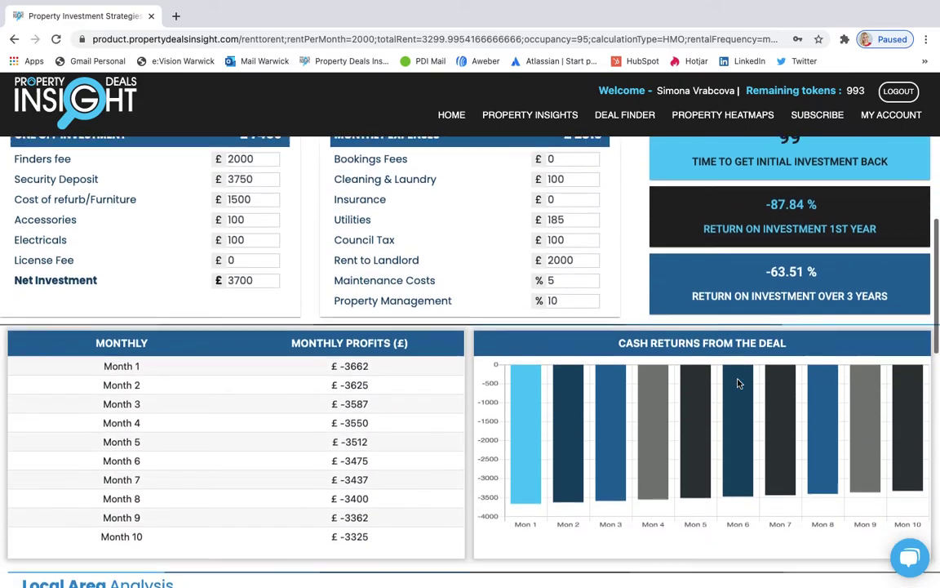
pyautogui.scroll(3, 738, 383)
pyautogui.scroll(1, 738, 383)
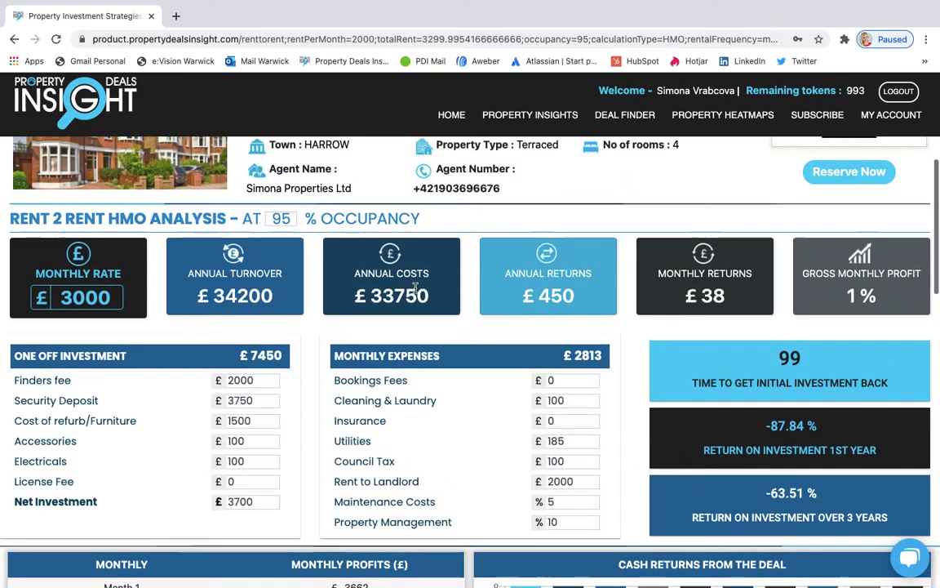
pyautogui.click(82, 301)
pyautogui.press('BackSpace')
pyautogui.write('3')
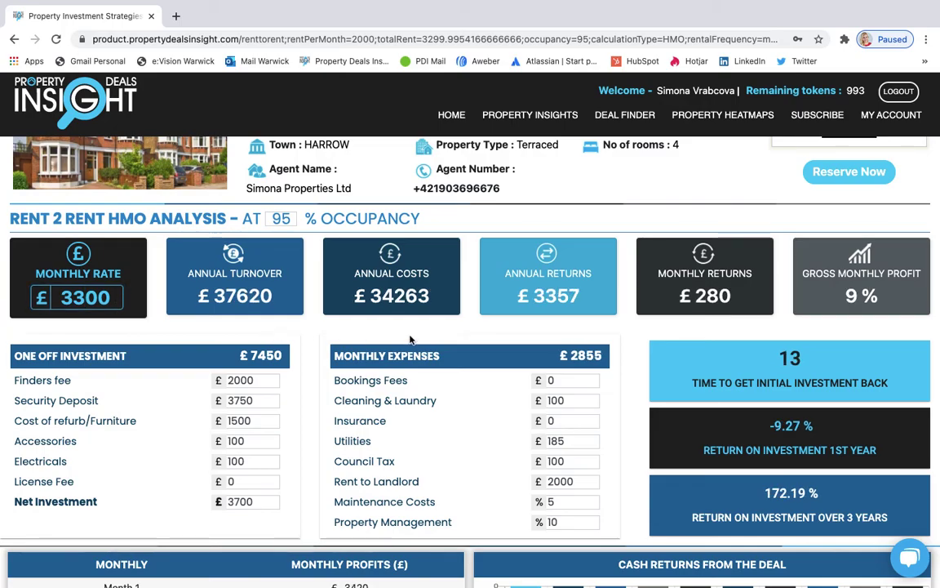
pyautogui.scroll(3, 410, 335)
pyautogui.scroll(-5, 410, 335)
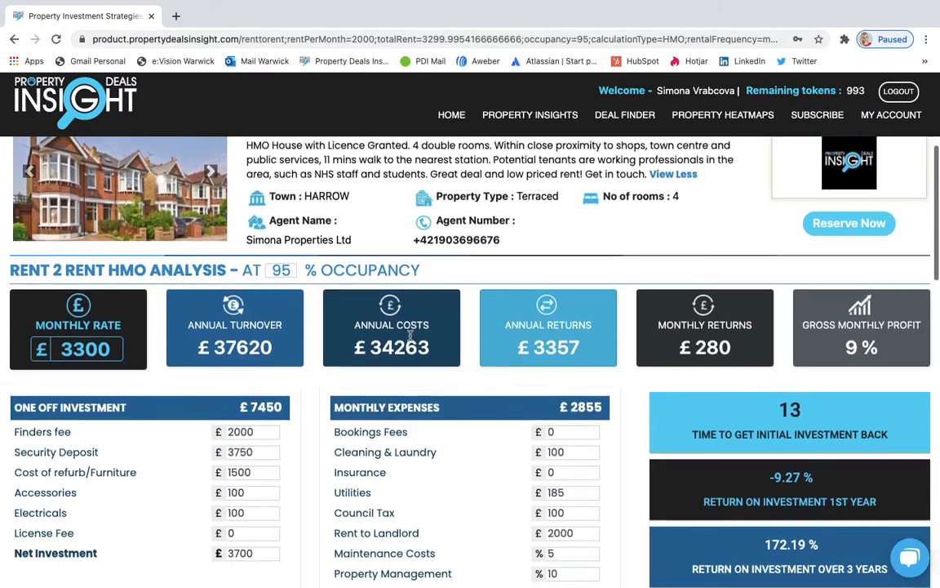
pyautogui.scroll(-3, 410, 338)
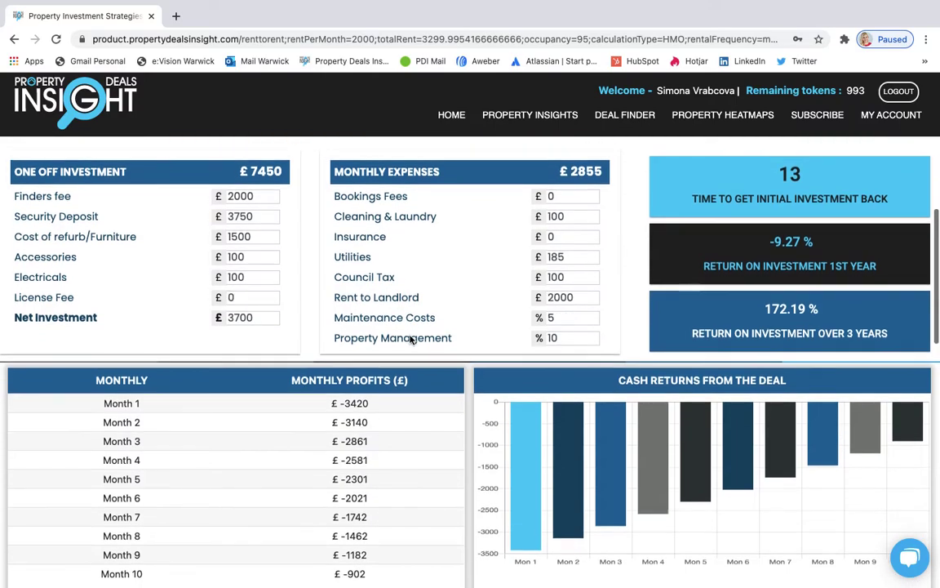
pyautogui.scroll(4, 410, 338)
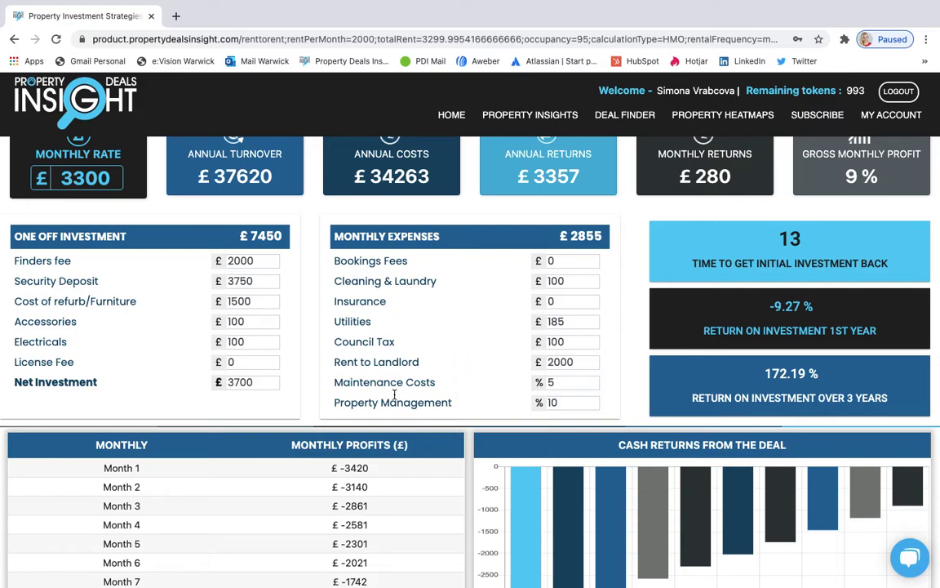
pyautogui.scroll(-3, 354, 355)
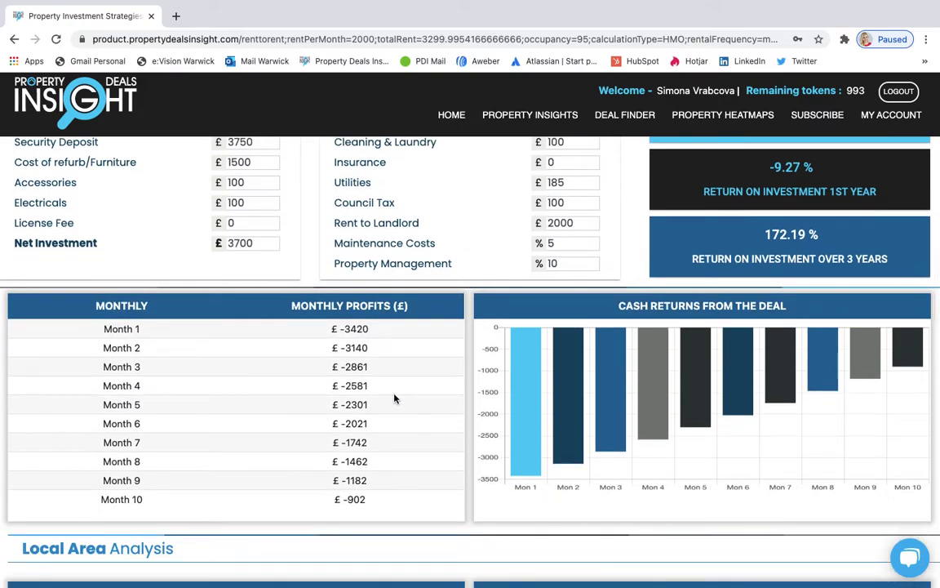
pyautogui.scroll(-1, 394, 398)
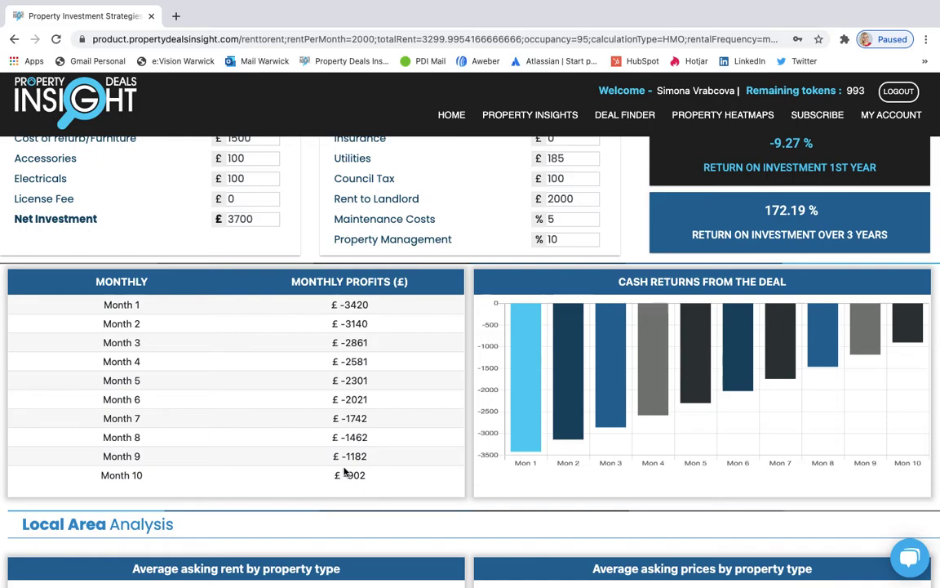
pyautogui.scroll(-1, 346, 465)
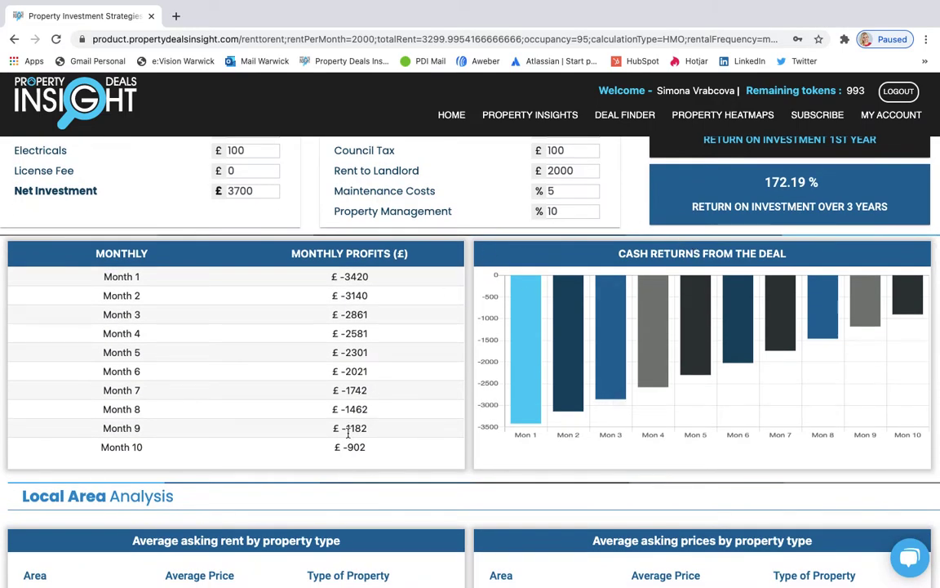
pyautogui.scroll(-5, 300, 508)
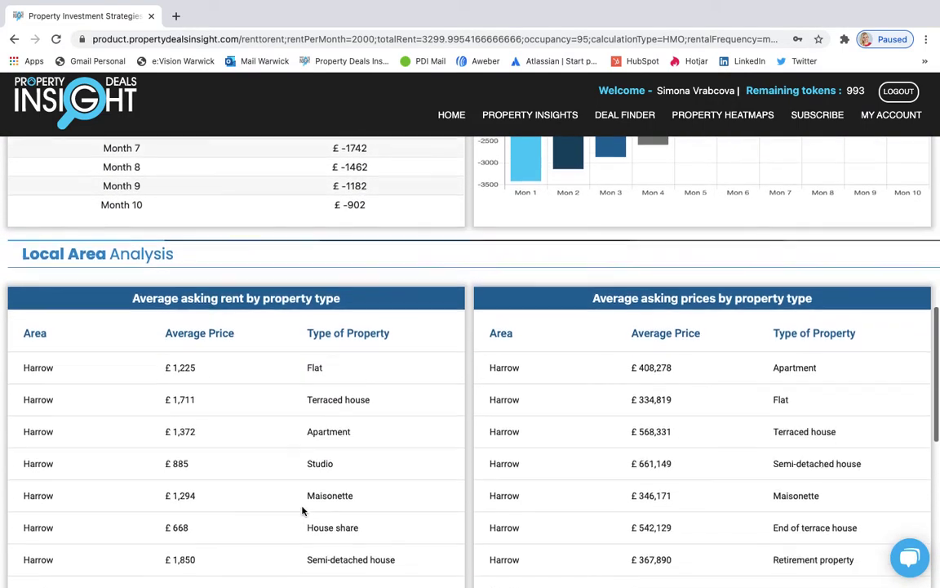
pyautogui.scroll(-3, 302, 510)
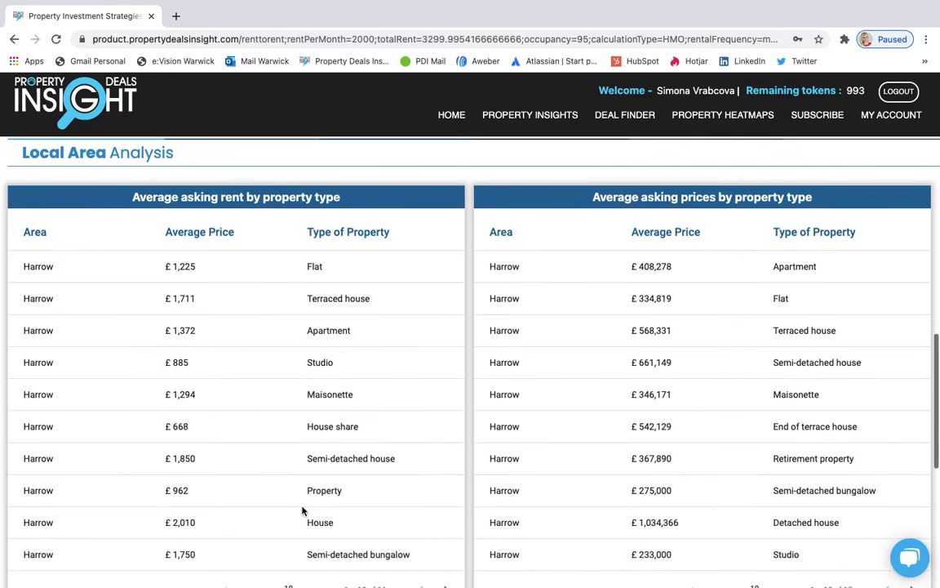
pyautogui.scroll(-1, 304, 510)
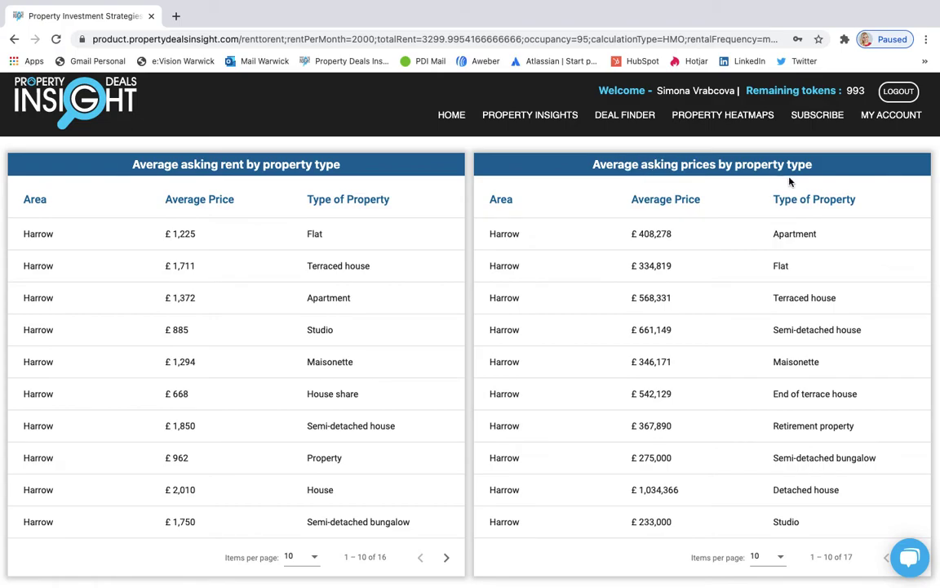
pyautogui.scroll(-1, 697, 395)
pyautogui.scroll(-3, 697, 395)
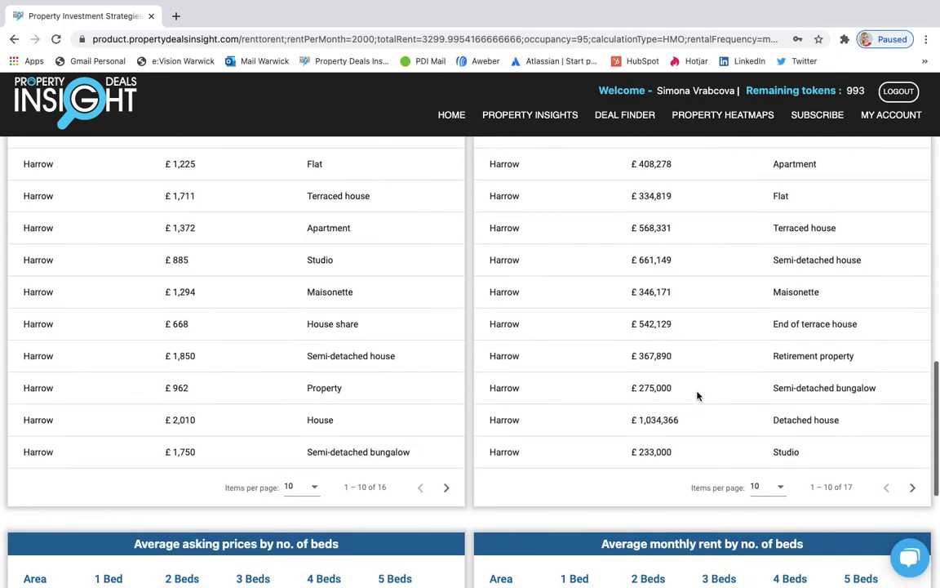
pyautogui.scroll(-1, 697, 395)
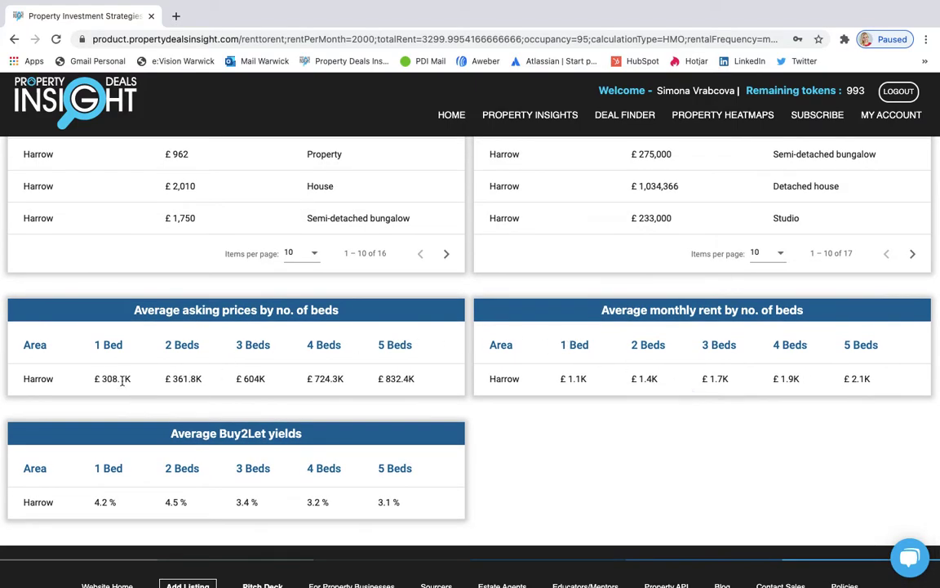
pyautogui.scroll(-1, 122, 380)
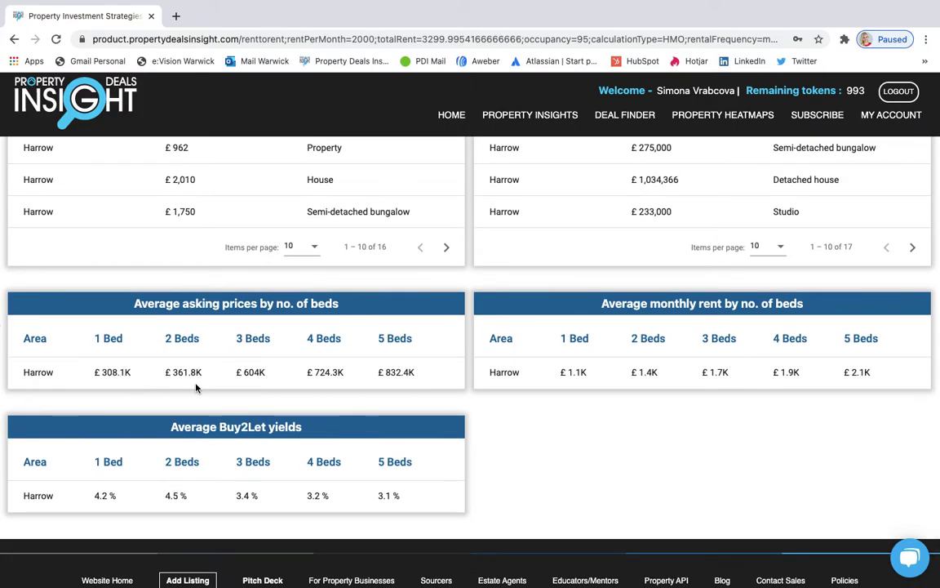
pyautogui.scroll(2, 551, 373)
pyautogui.scroll(15, 551, 373)
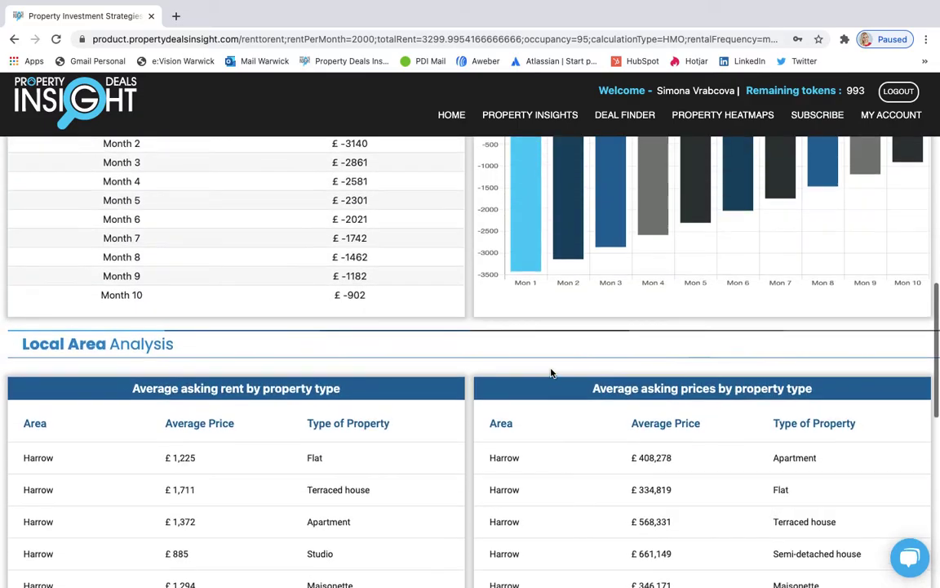
pyautogui.scroll(-15, 551, 373)
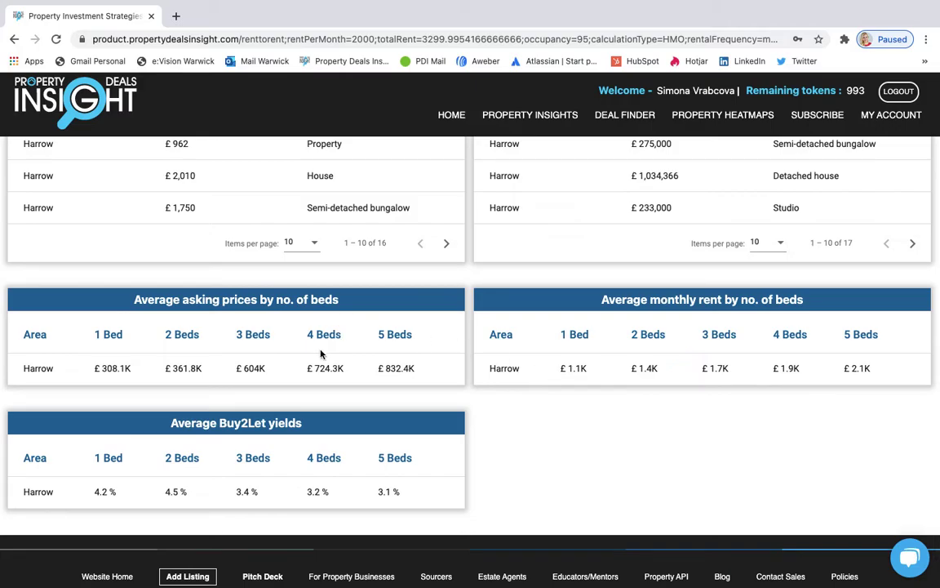
pyautogui.scroll(-1, 617, 401)
pyautogui.scroll(5, 617, 400)
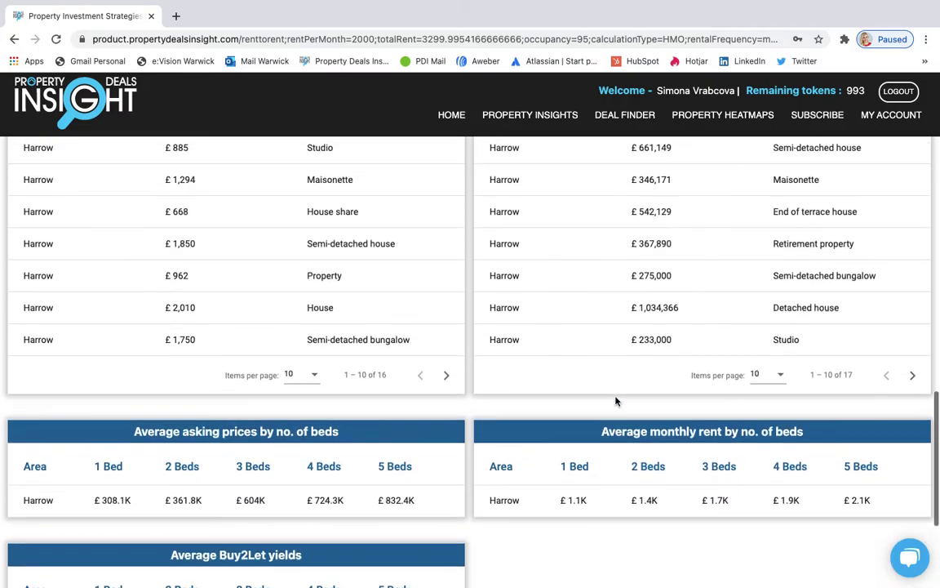
pyautogui.scroll(15, 616, 401)
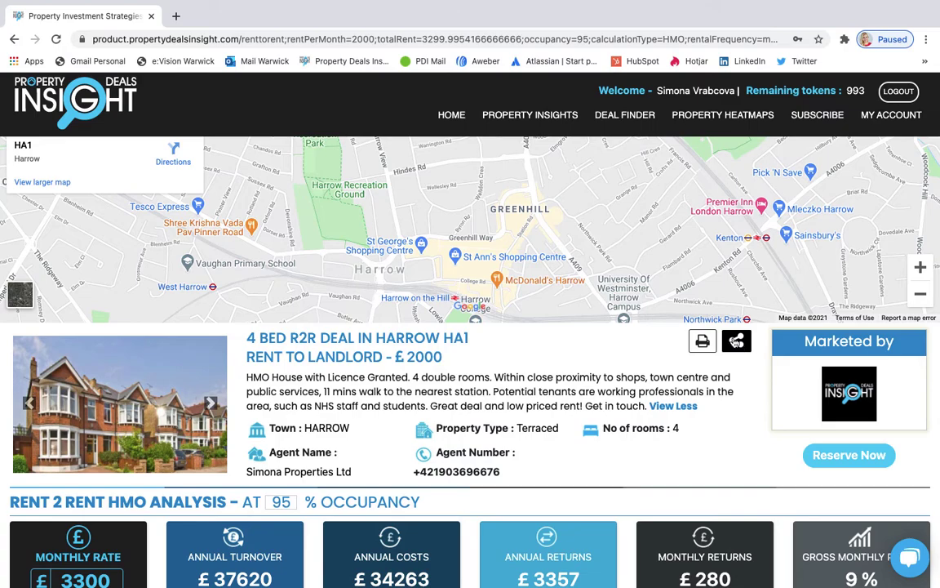
# - Copy the analysis share link with COPY AND CLOSE, then open a blank browser tab
pyautogui.click(737, 342)
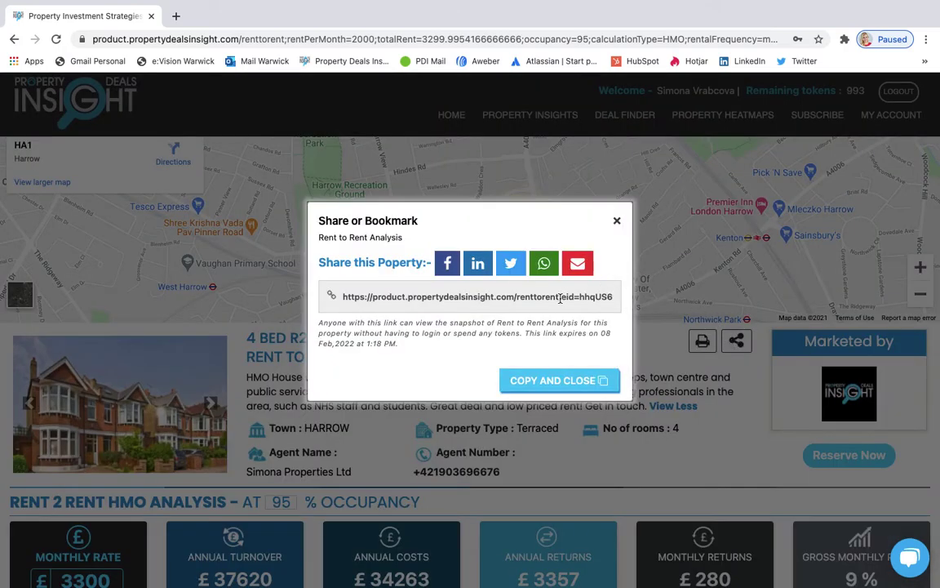
pyautogui.click(554, 383)
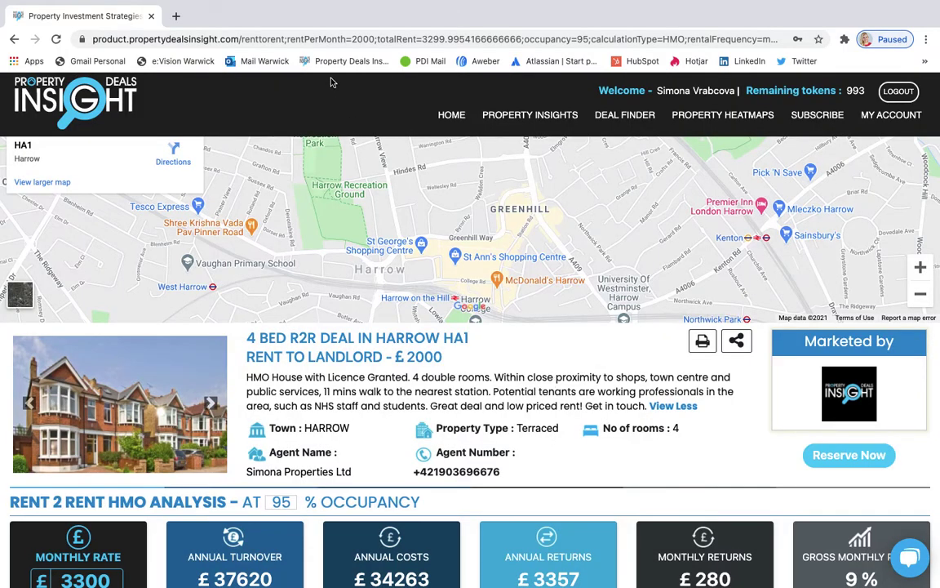
pyautogui.click(176, 15)
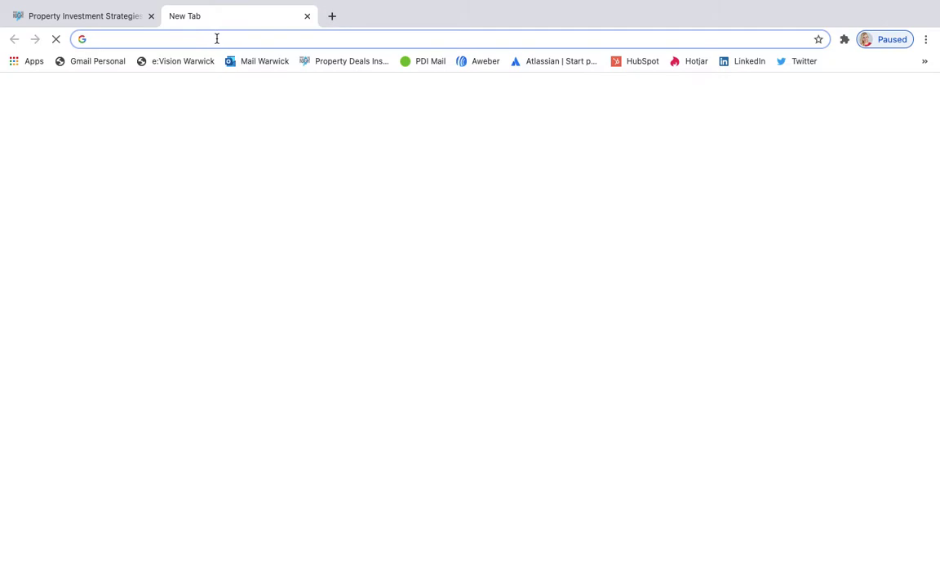
# - Paste the copied share link into the new tab and scroll through the Rent to Rent Analysis Report
pyautogui.press('super+v')
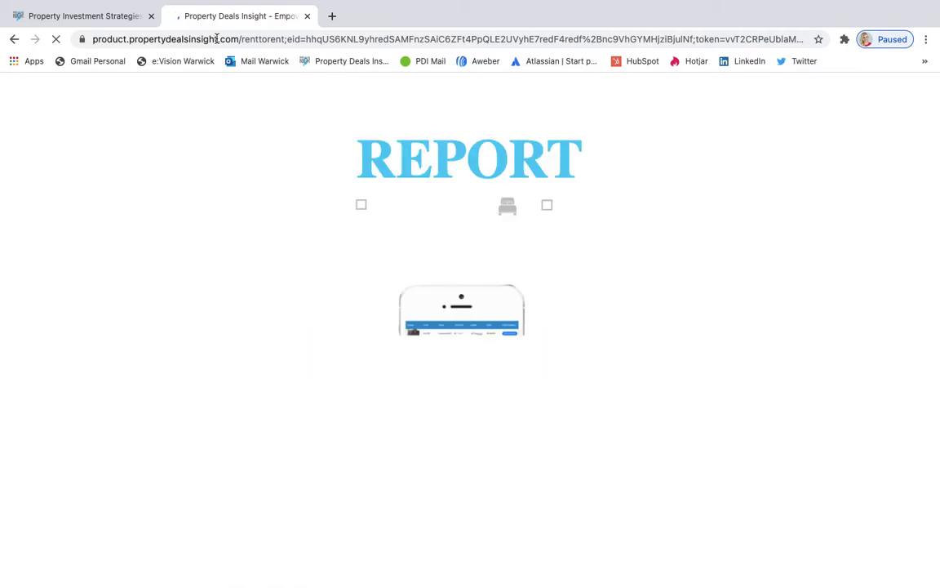
pyautogui.scroll(-6, 684, 238)
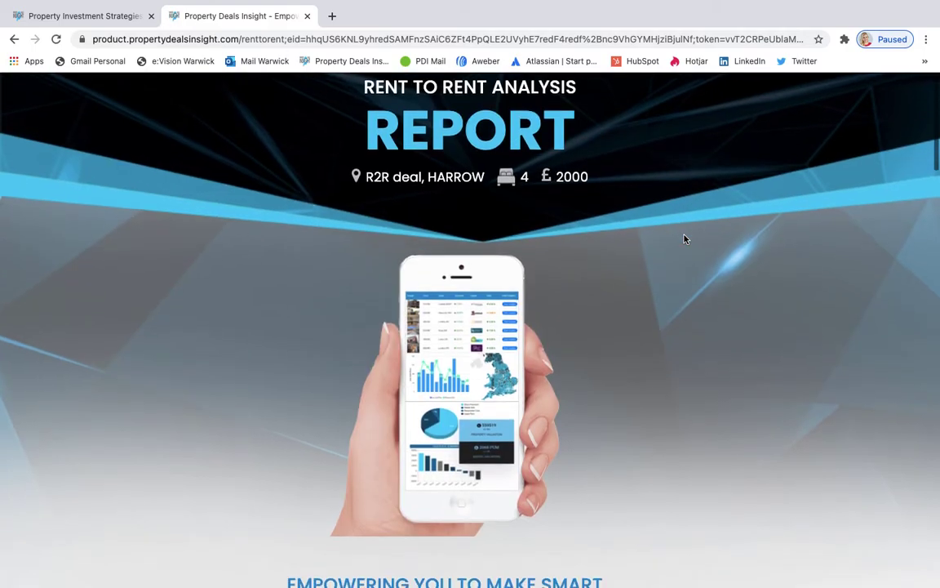
pyautogui.scroll(-5, 684, 239)
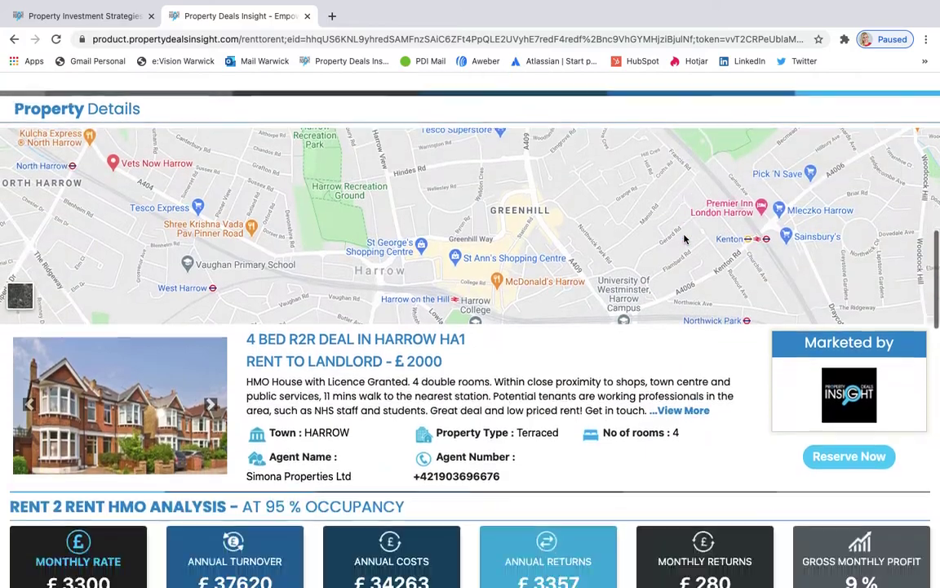
pyautogui.scroll(-5, 684, 238)
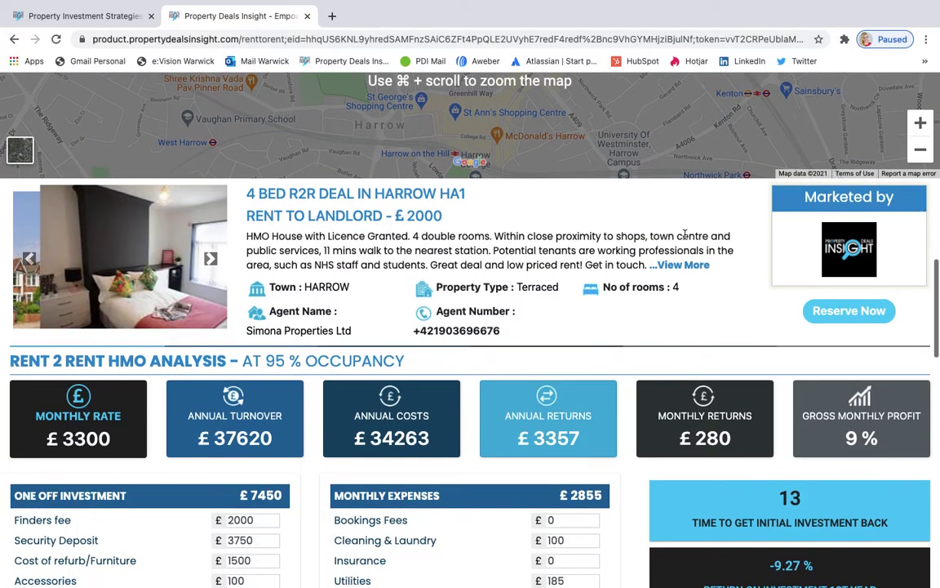
pyautogui.scroll(-1, 686, 233)
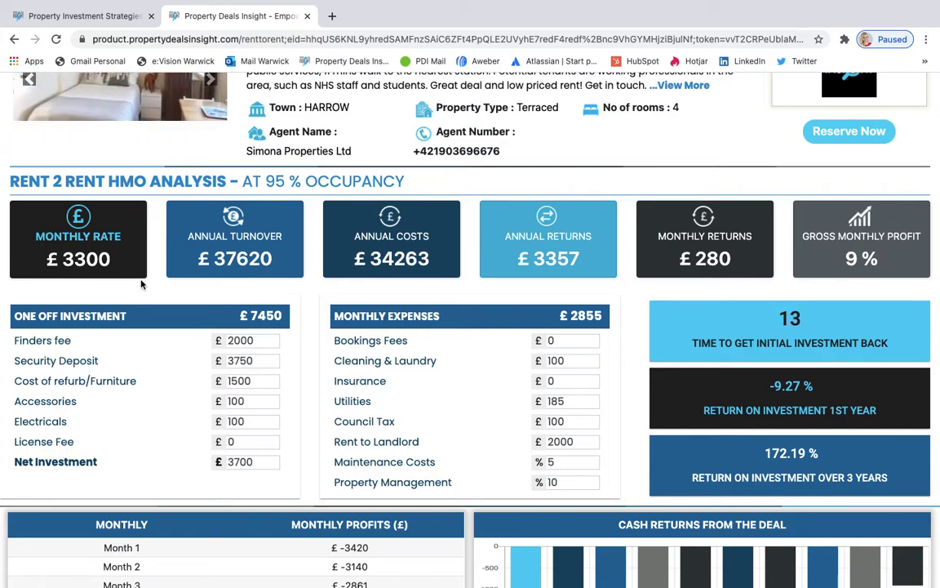
pyautogui.scroll(5, 221, 350)
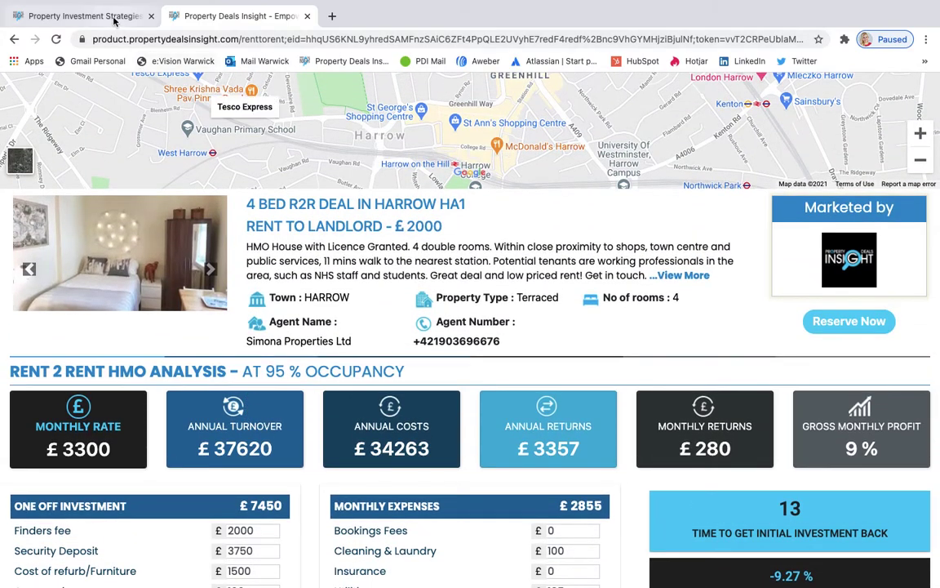
# - Switch to the original deal tab and scroll through it to compare with the shared report
pyautogui.click(114, 18)
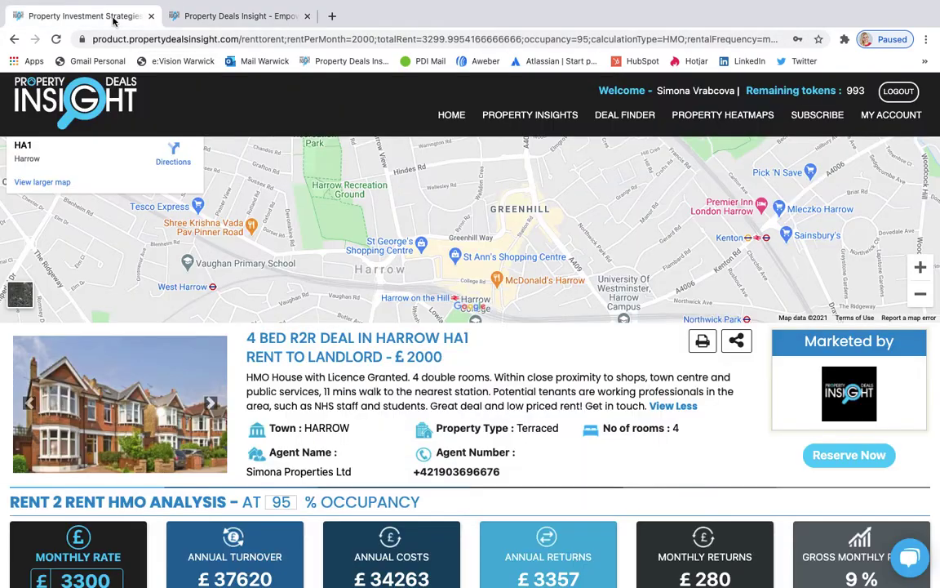
pyautogui.scroll(-4, 124, 244)
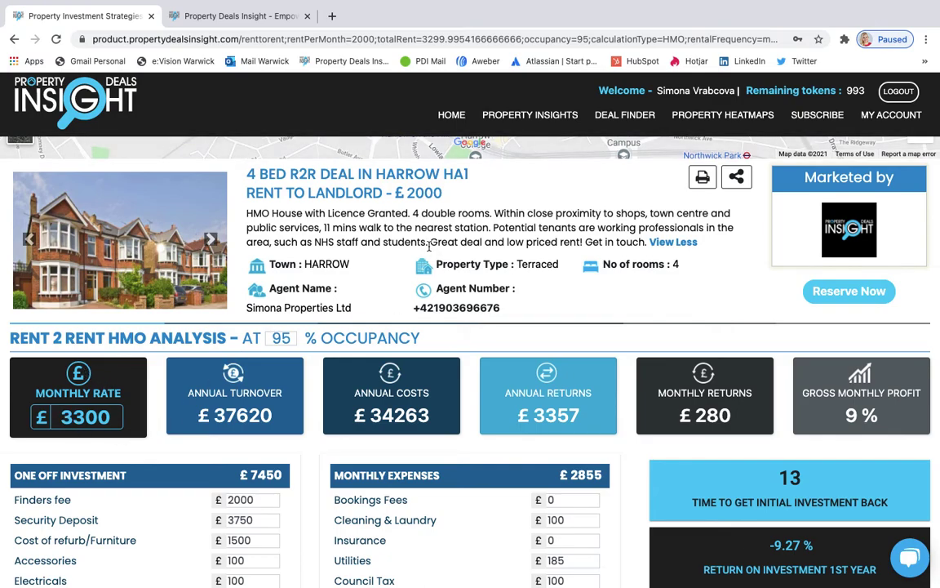
pyautogui.scroll(1, 428, 246)
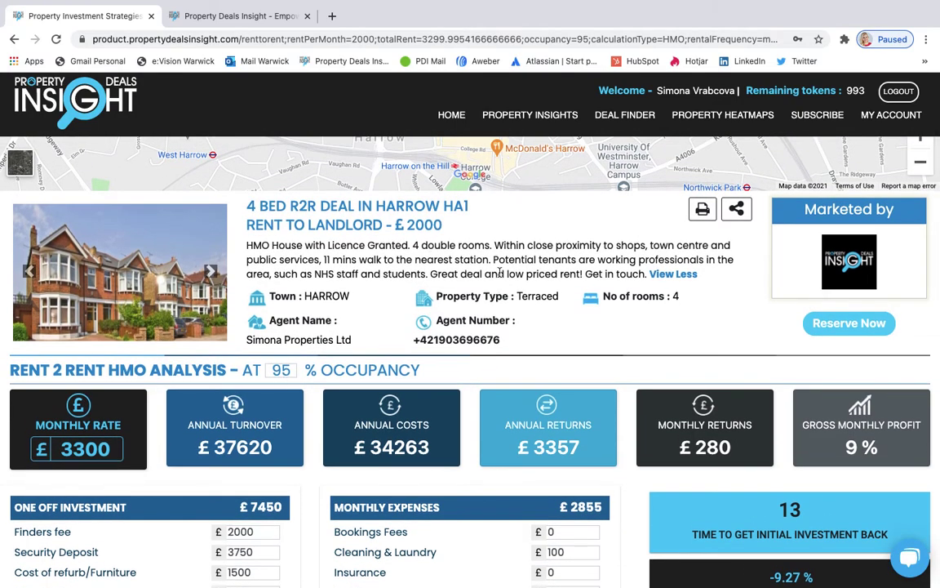
pyautogui.scroll(-5, 500, 273)
pyautogui.scroll(4, 643, 319)
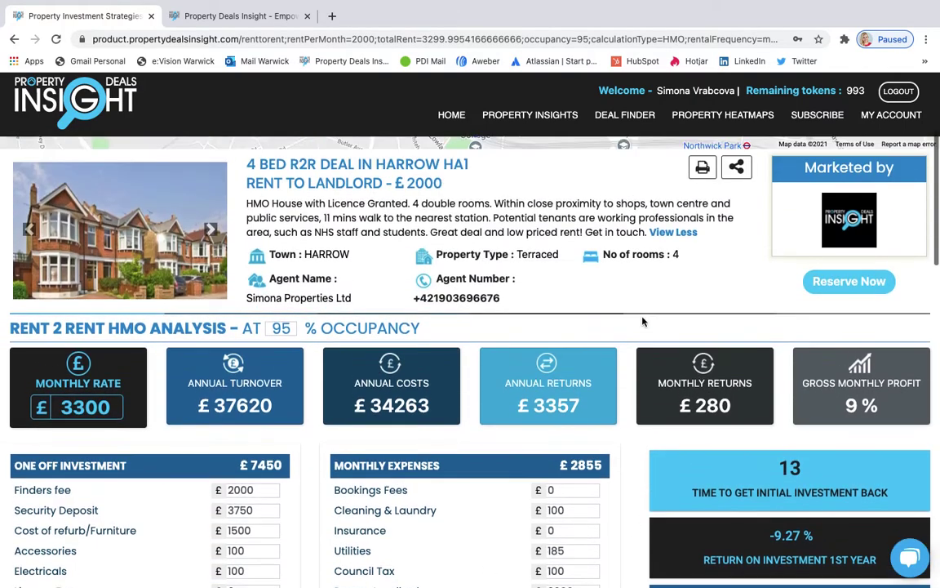
pyautogui.scroll(2, 642, 321)
pyautogui.scroll(1, 643, 318)
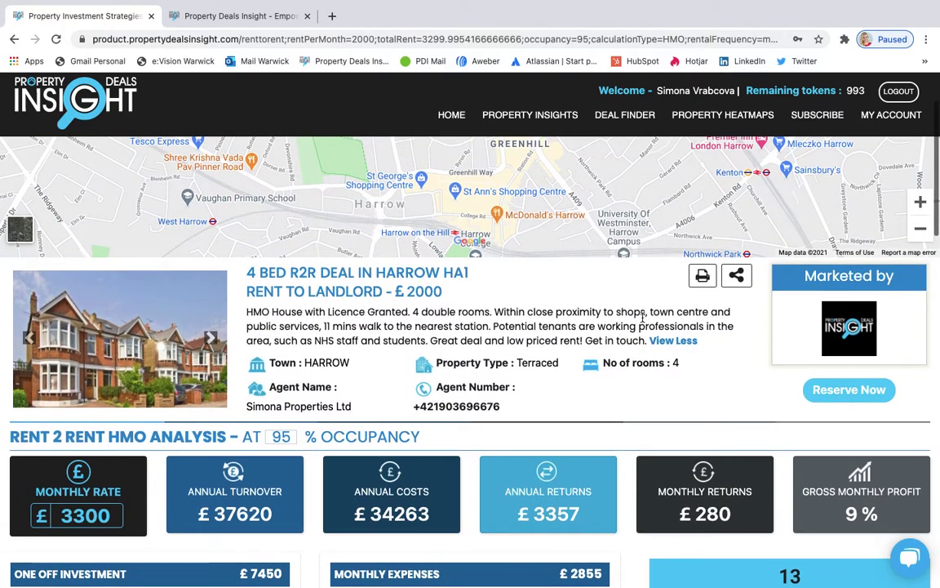
pyautogui.scroll(2, 641, 318)
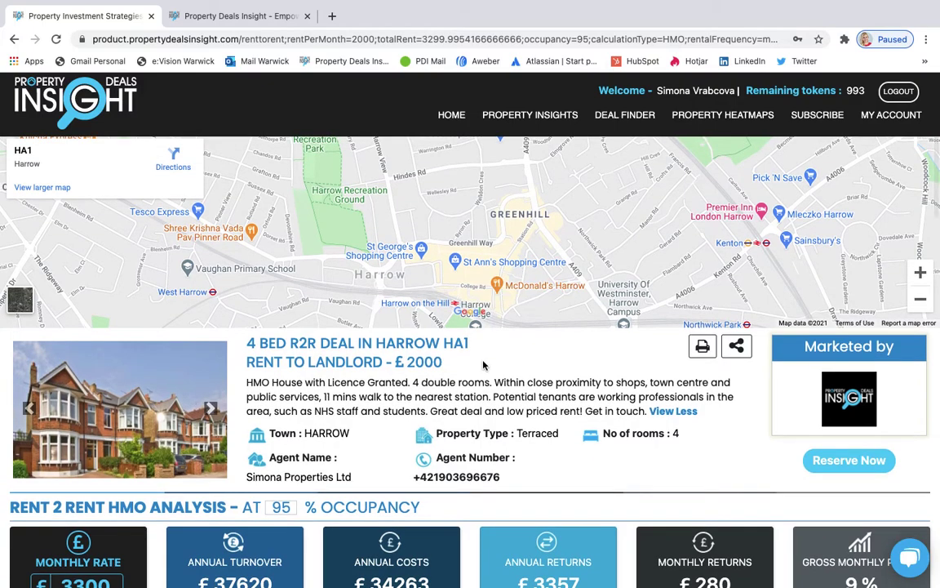
pyautogui.scroll(-3, 483, 365)
pyautogui.click(240, 15)
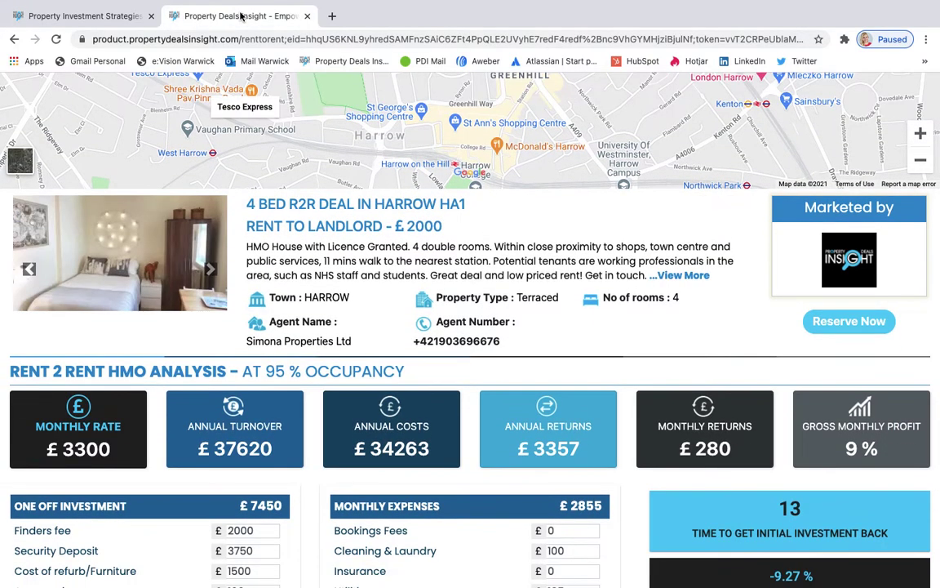
pyautogui.click(285, 37)
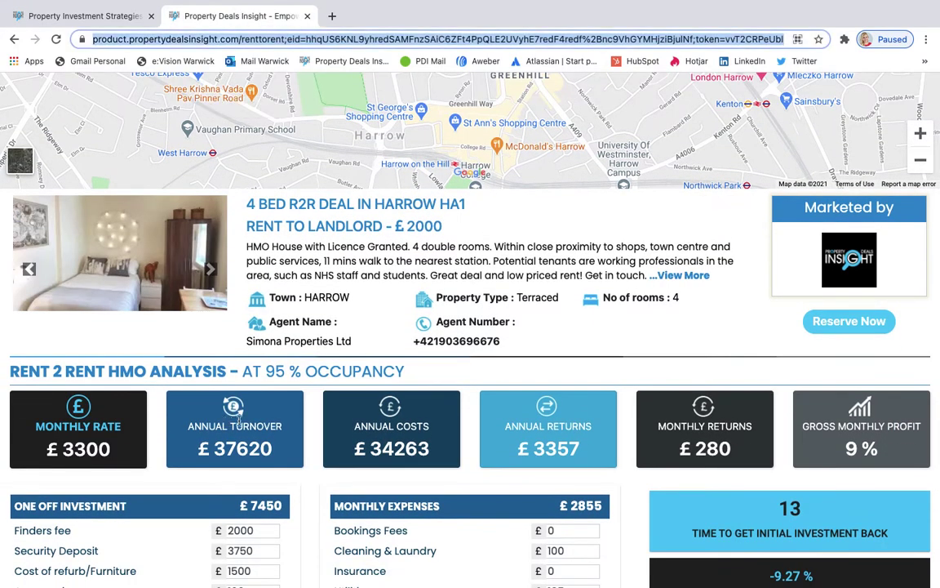
pyautogui.scroll(-5, 321, 437)
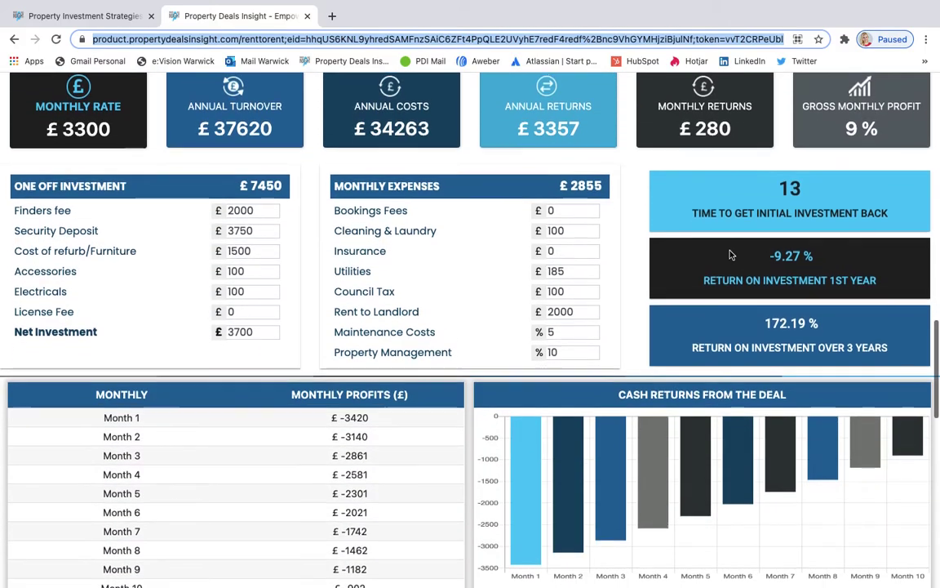
pyautogui.scroll(-5, 730, 254)
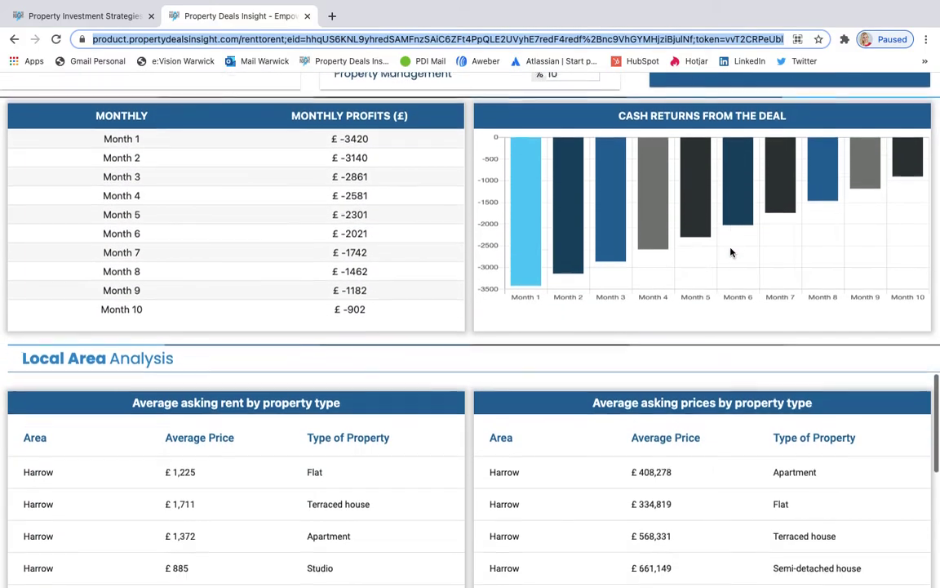
pyautogui.scroll(12, 730, 252)
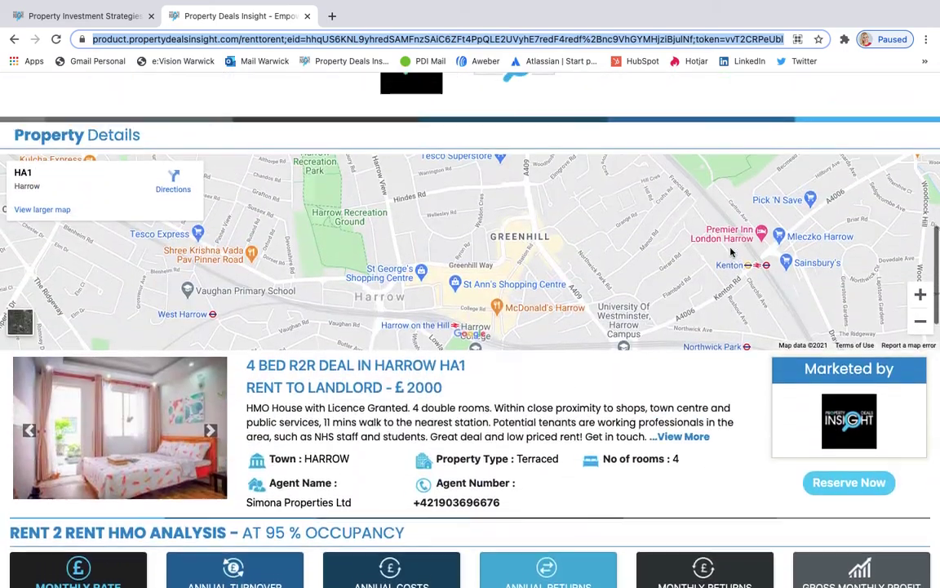
pyautogui.scroll(-2, 730, 252)
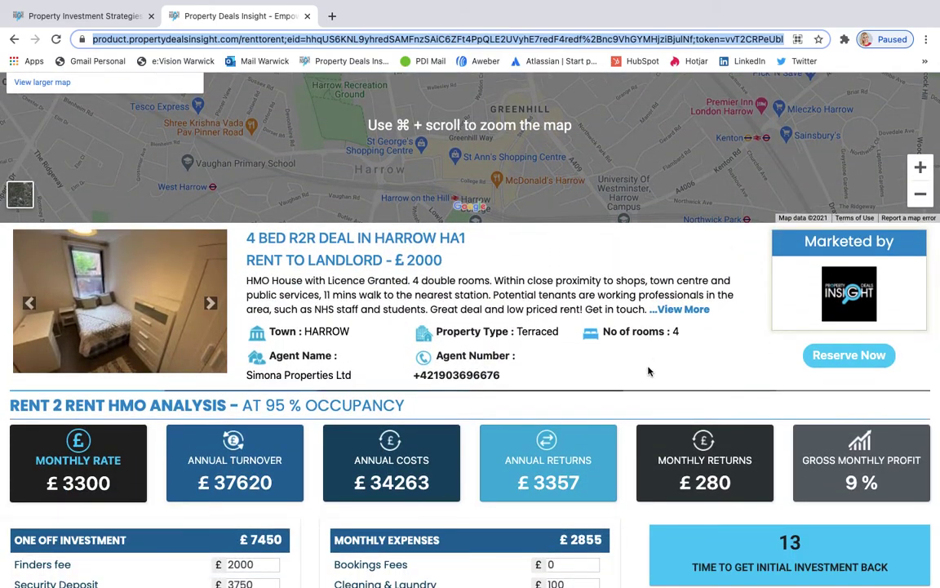
pyautogui.click(649, 371)
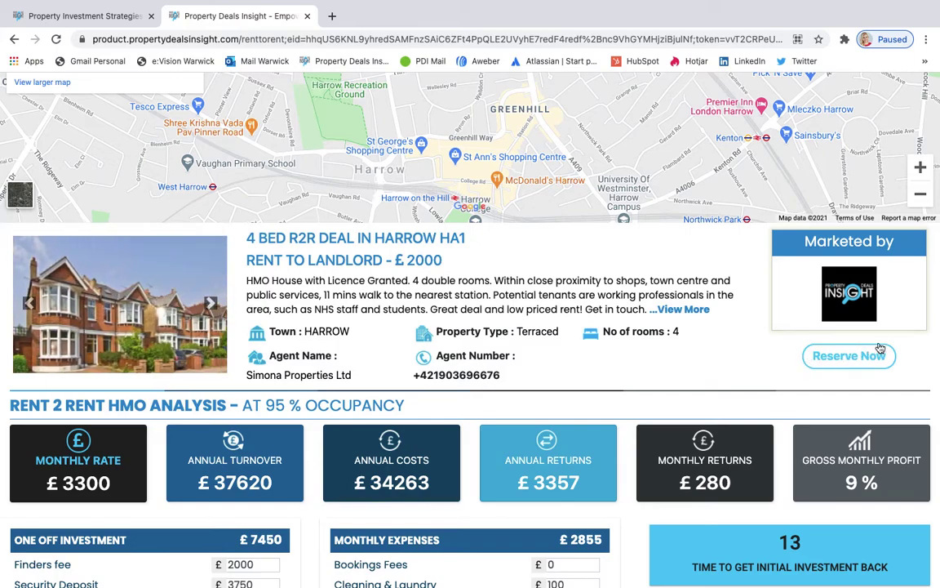
pyautogui.click(841, 361)
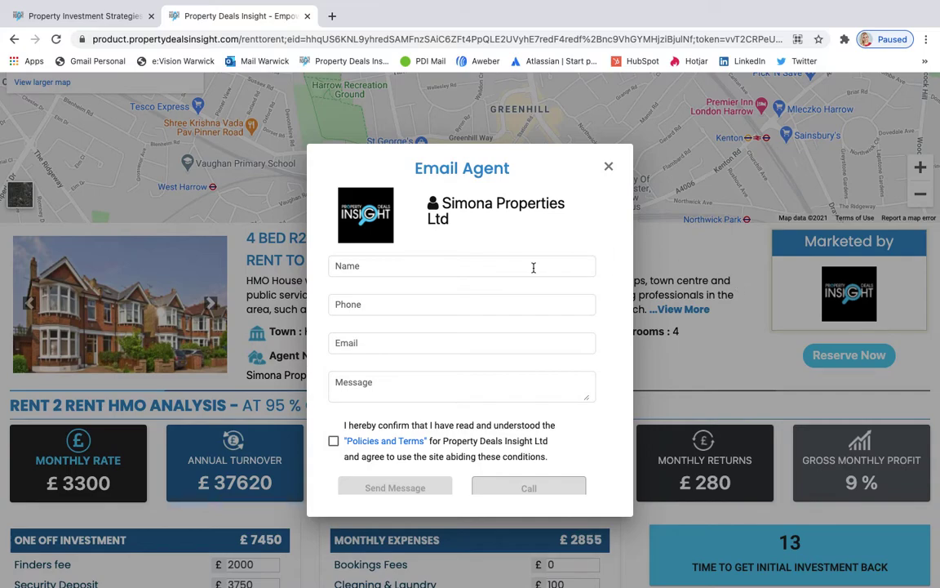
# - Try the Email Agent form's Name and Email fields, then close it without sending
pyautogui.click(530, 268)
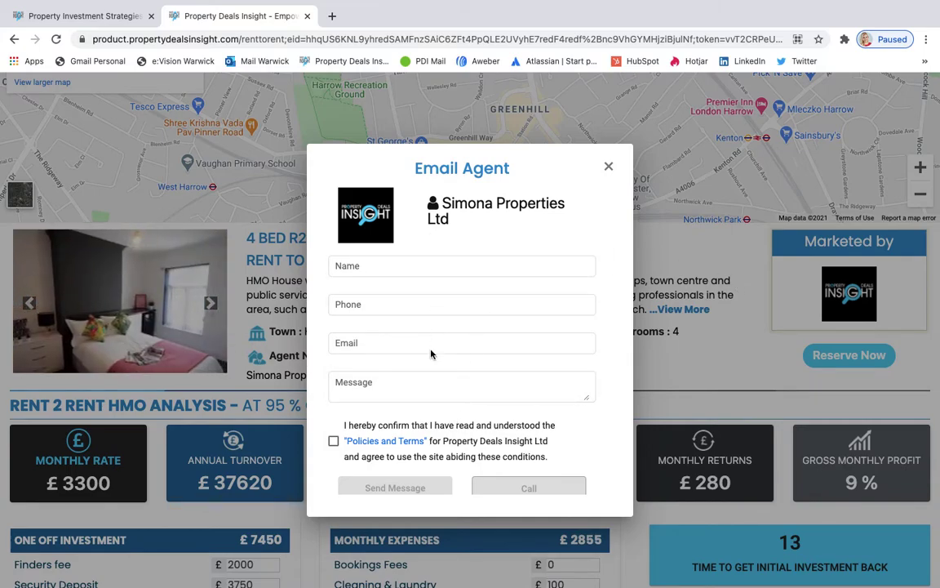
pyautogui.click(405, 292)
pyautogui.click(404, 269)
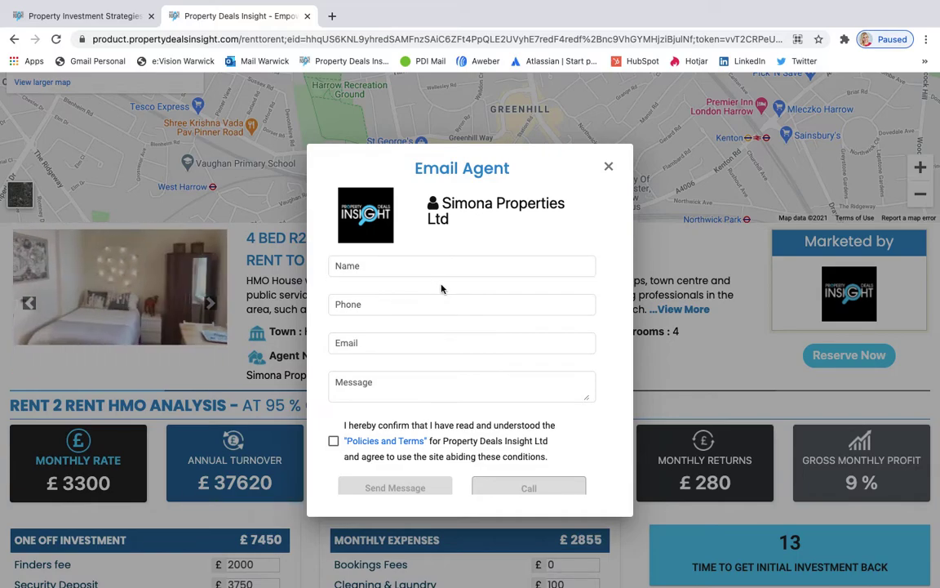
pyautogui.click(440, 287)
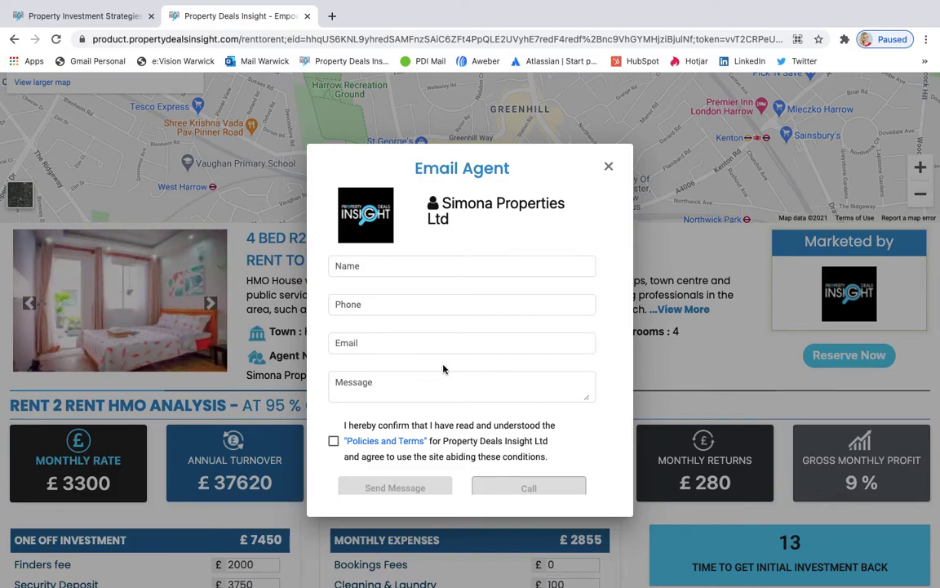
pyautogui.click(567, 341)
pyautogui.scroll(-1, 567, 340)
pyautogui.click(618, 164)
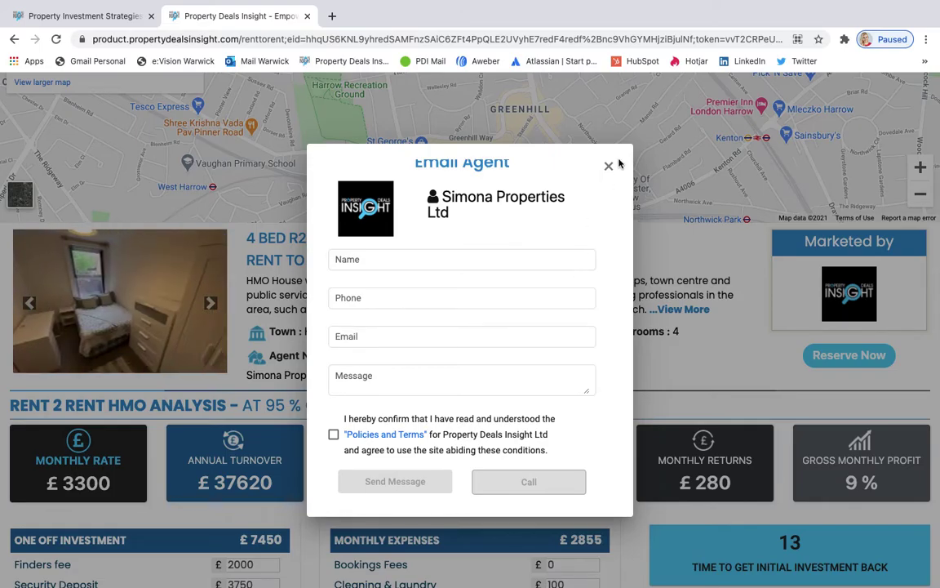
# - Close the agent contact form and scroll back up the page
pyautogui.click(609, 166)
pyautogui.scroll(5, 669, 347)
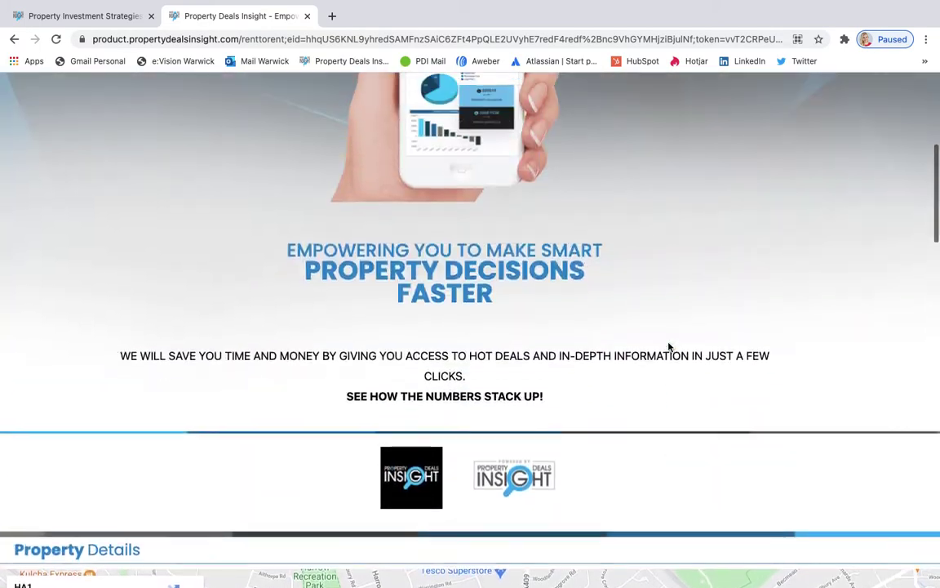
pyautogui.scroll(-10, 668, 347)
pyautogui.scroll(6, 668, 347)
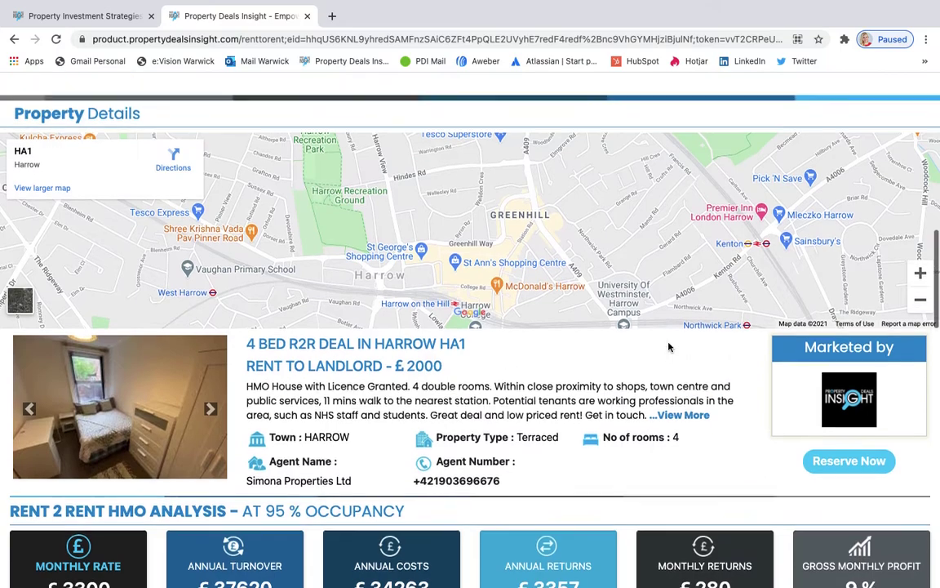
pyautogui.scroll(8, 669, 347)
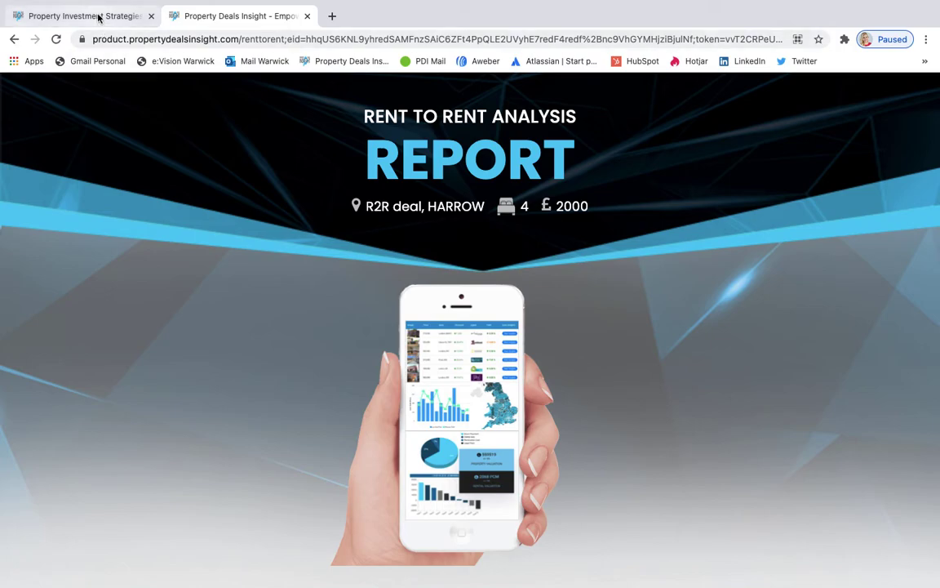
# - Return to the original Harrow R2R analysis tab, reopen the share panel, then close it
pyautogui.click(99, 18)
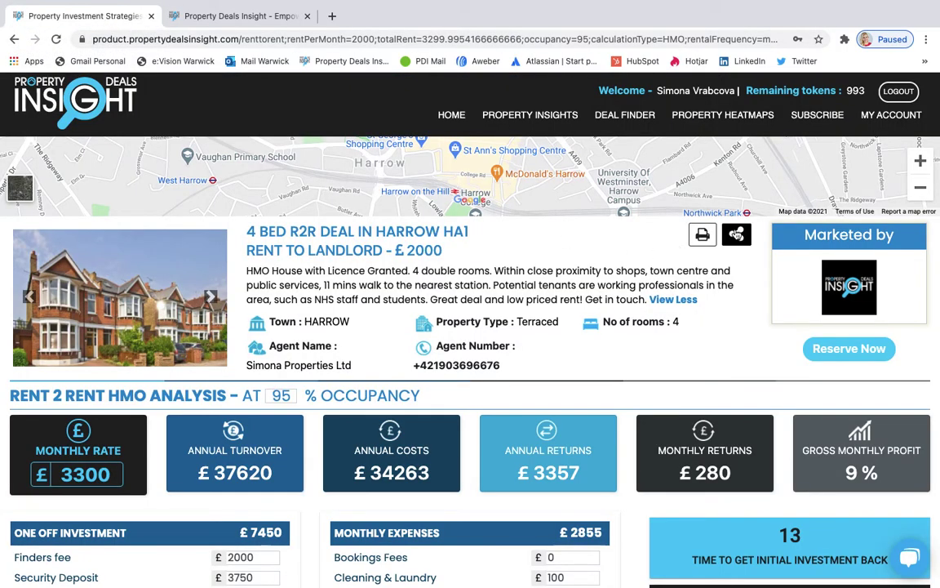
pyautogui.click(736, 234)
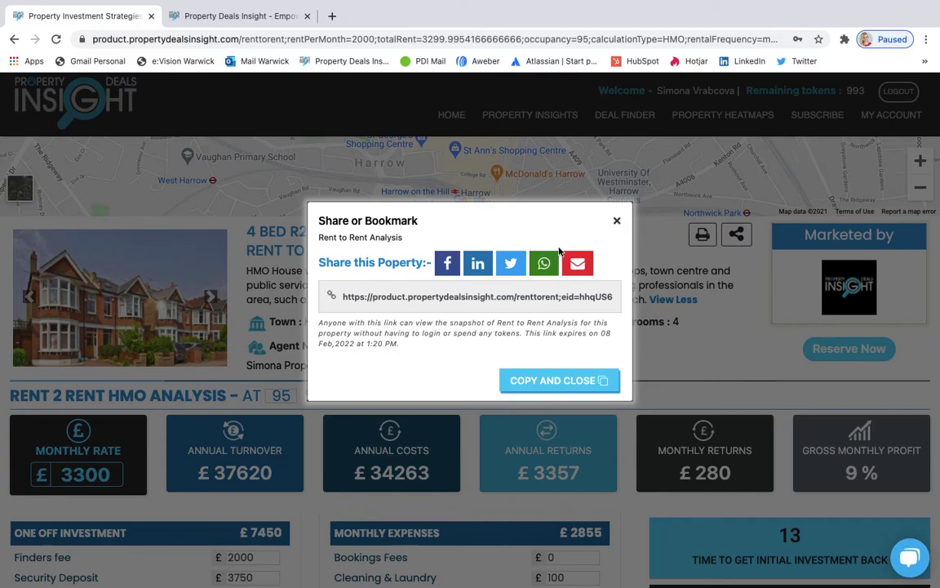
pyautogui.click(618, 222)
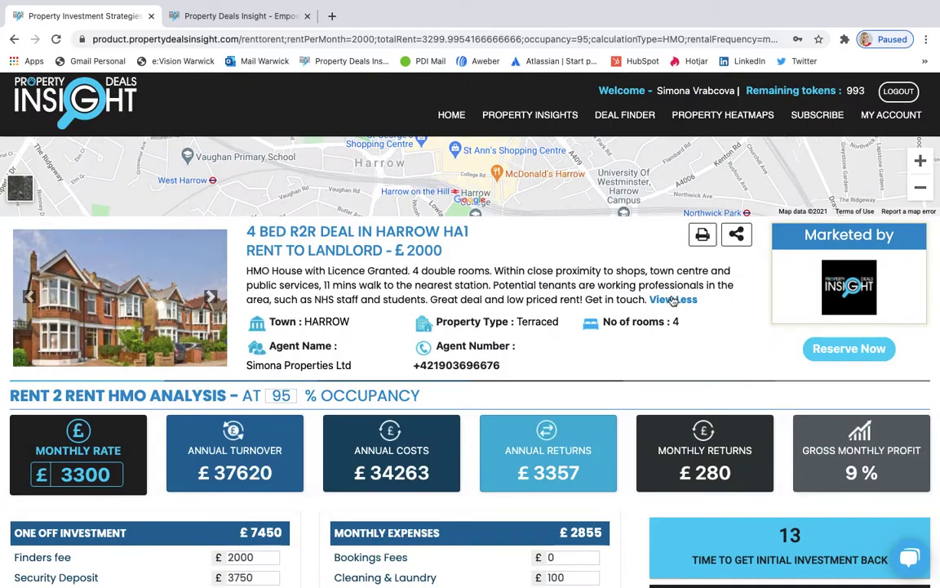
pyautogui.scroll(1, 680, 300)
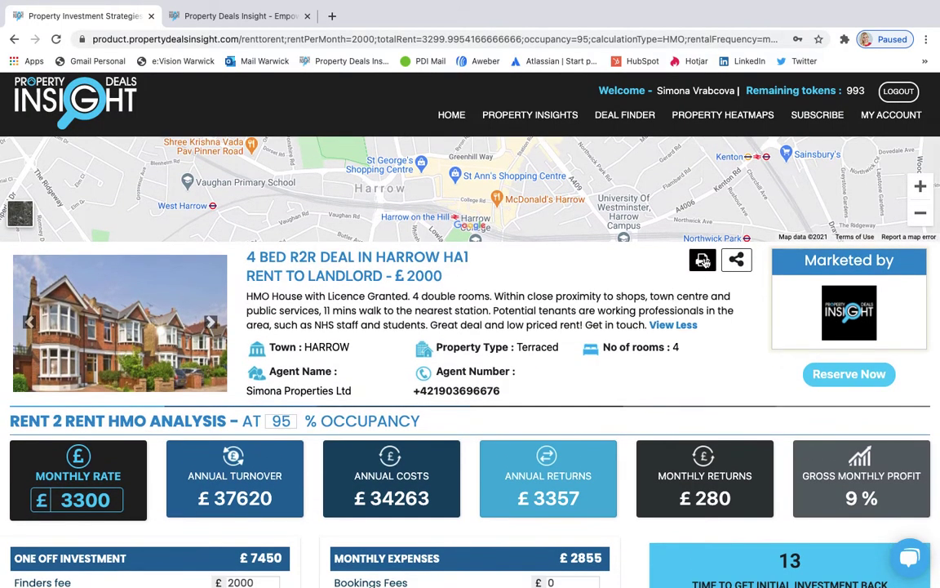
# - Generate the Harrow deal's Rent to Rent Analysis Report PDF and open the downloaded file
pyautogui.click(703, 260)
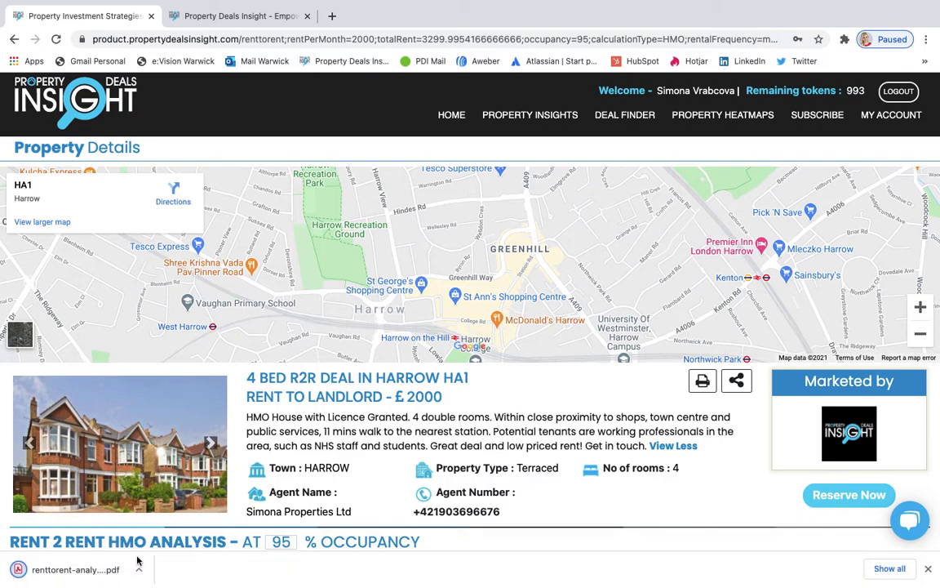
pyautogui.click(110, 570)
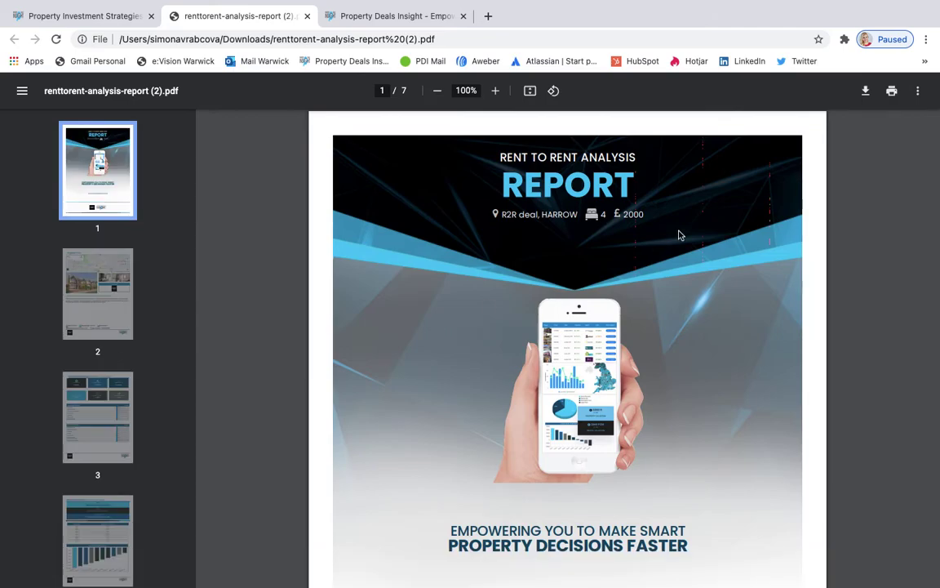
# - Scroll through the opening pages of the seven-page rent-to-rent analysis report
pyautogui.scroll(-3, 678, 235)
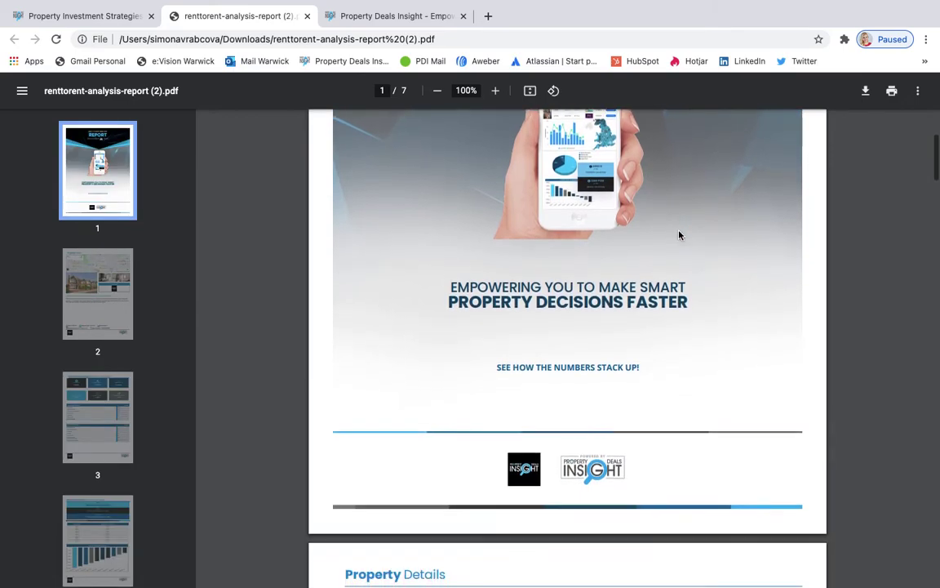
pyautogui.scroll(-1, 678, 235)
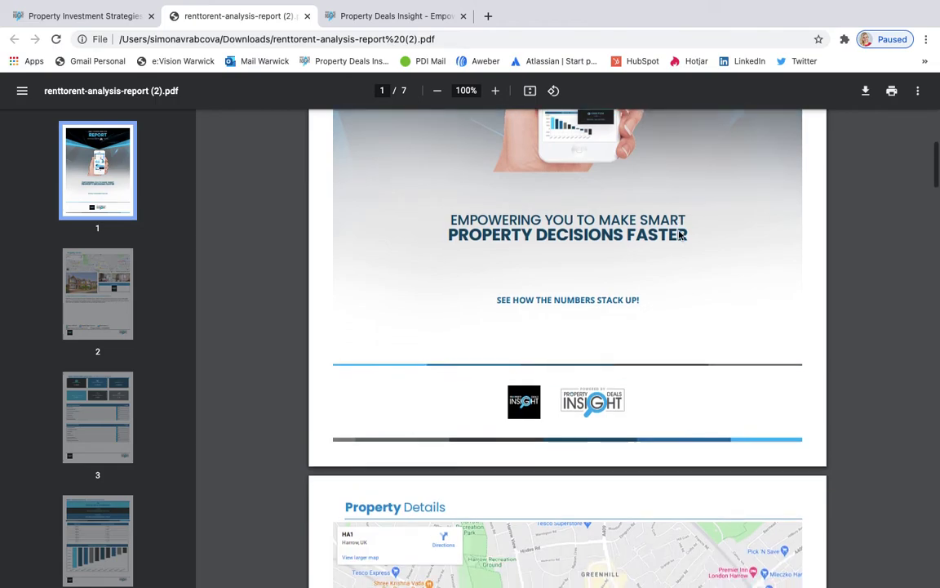
pyautogui.scroll(3, 678, 235)
pyautogui.scroll(2, 679, 235)
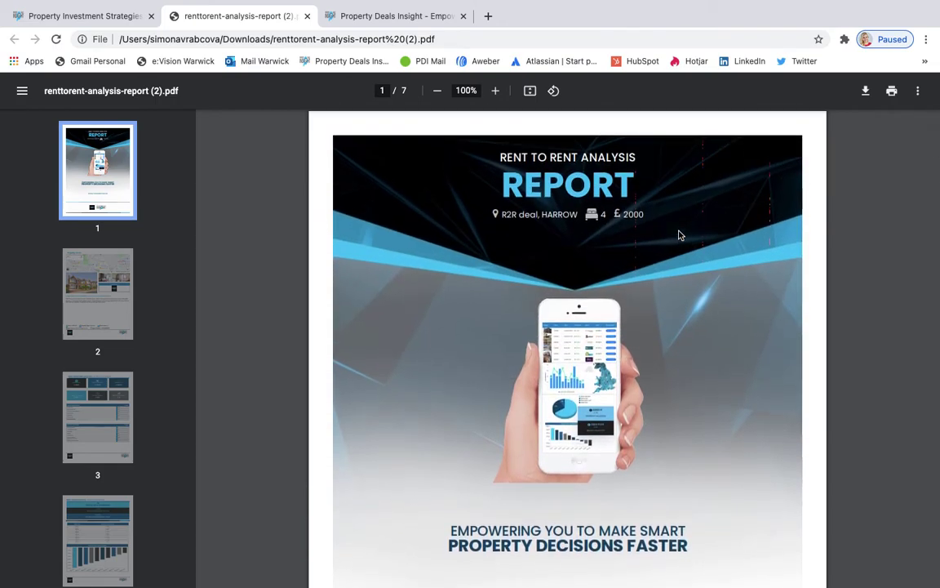
pyautogui.scroll(-2, 679, 235)
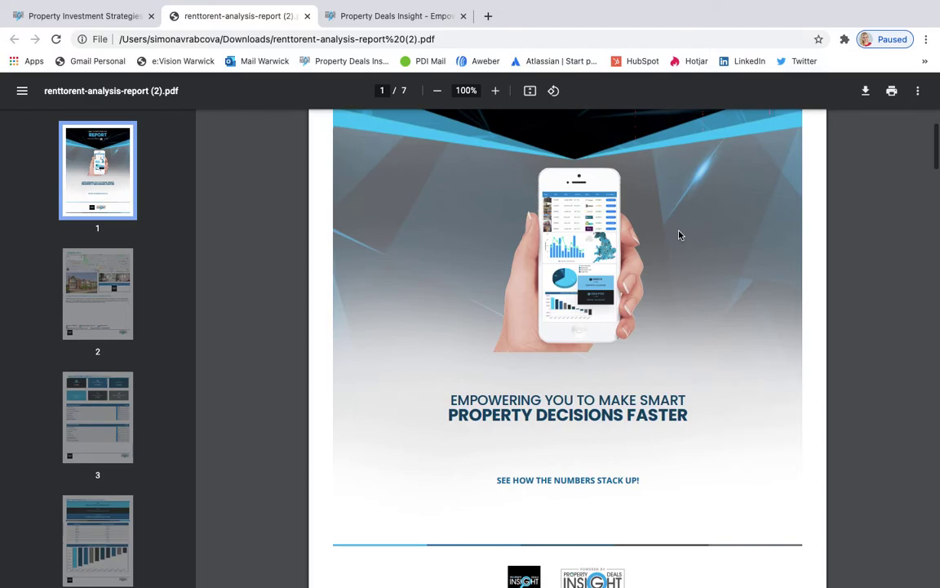
pyautogui.scroll(-4, 678, 235)
pyautogui.scroll(-4, 678, 235)
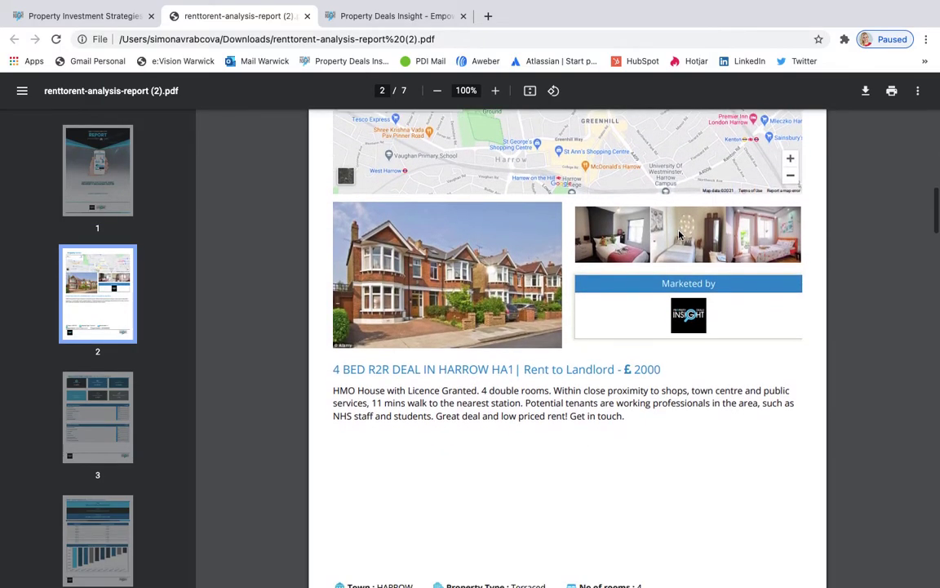
pyautogui.scroll(-1, 678, 235)
pyautogui.scroll(10, 679, 235)
pyautogui.scroll(-1, 678, 235)
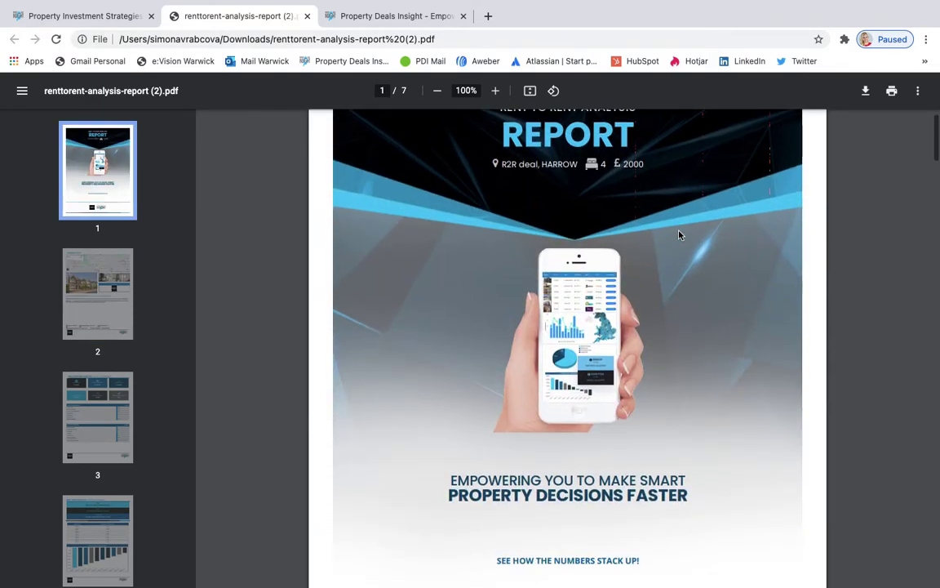
pyautogui.scroll(-8, 679, 235)
pyautogui.scroll(2, 678, 235)
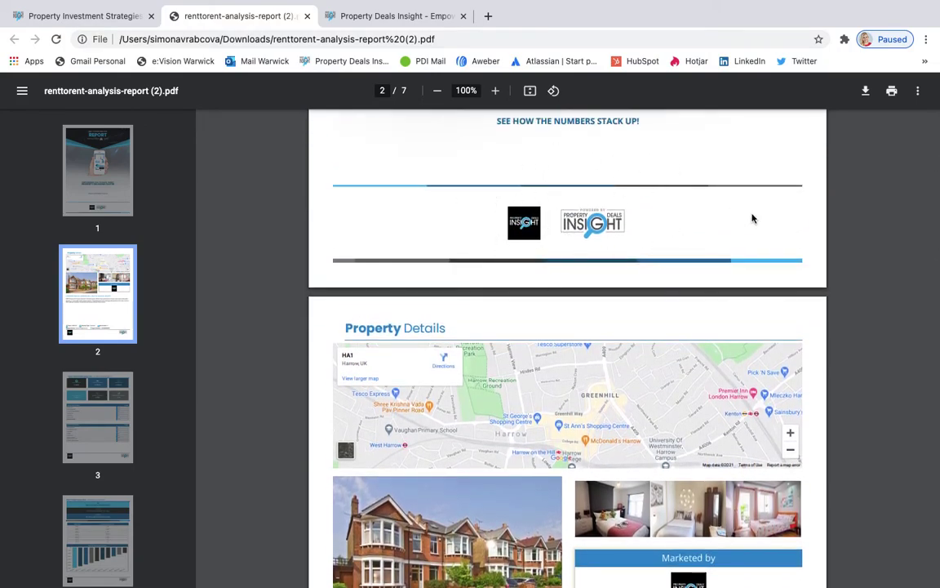
pyautogui.scroll(-3, 813, 221)
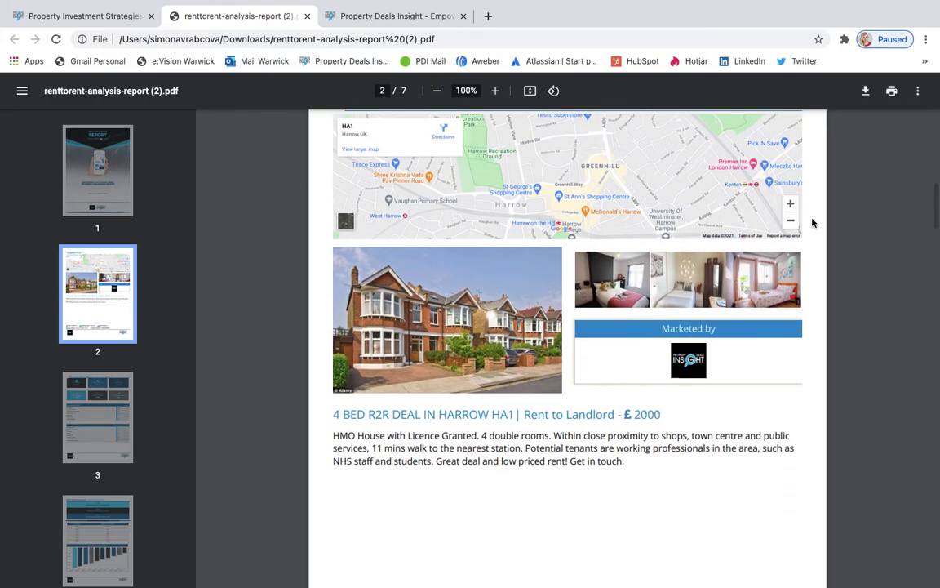
pyautogui.scroll(1, 813, 221)
pyautogui.scroll(-1, 812, 222)
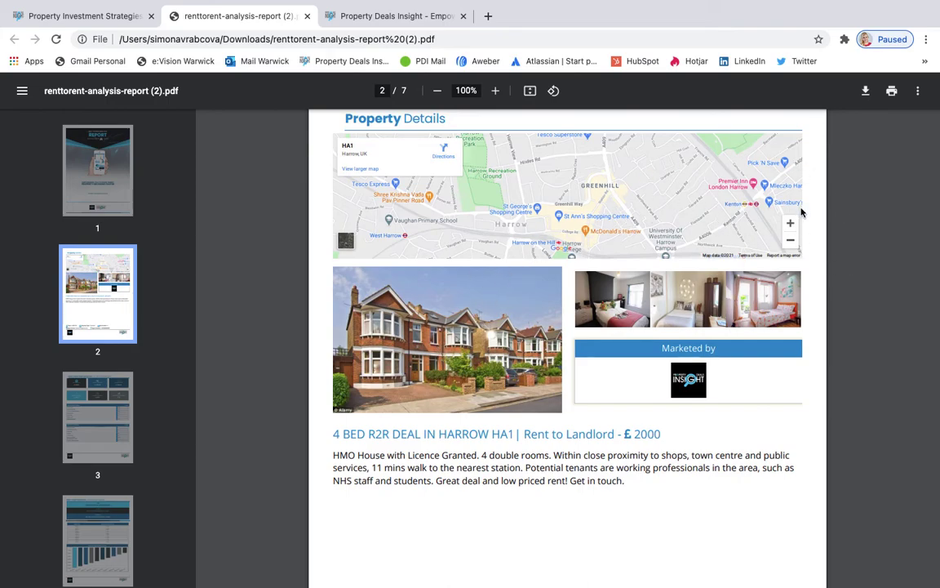
# - Read down to the report's final page, then switch back to the Harrow deal page
pyautogui.scroll(-3, 775, 371)
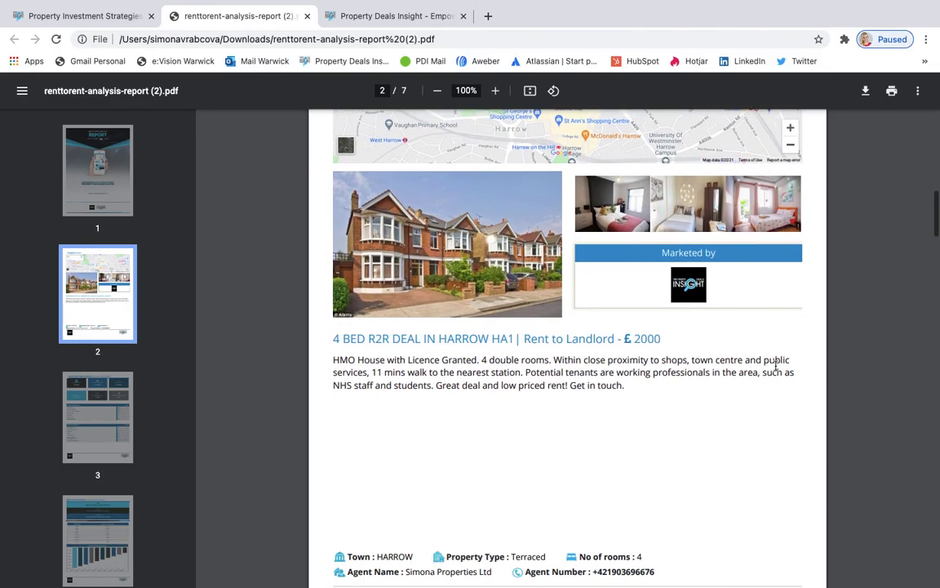
pyautogui.scroll(-1, 775, 366)
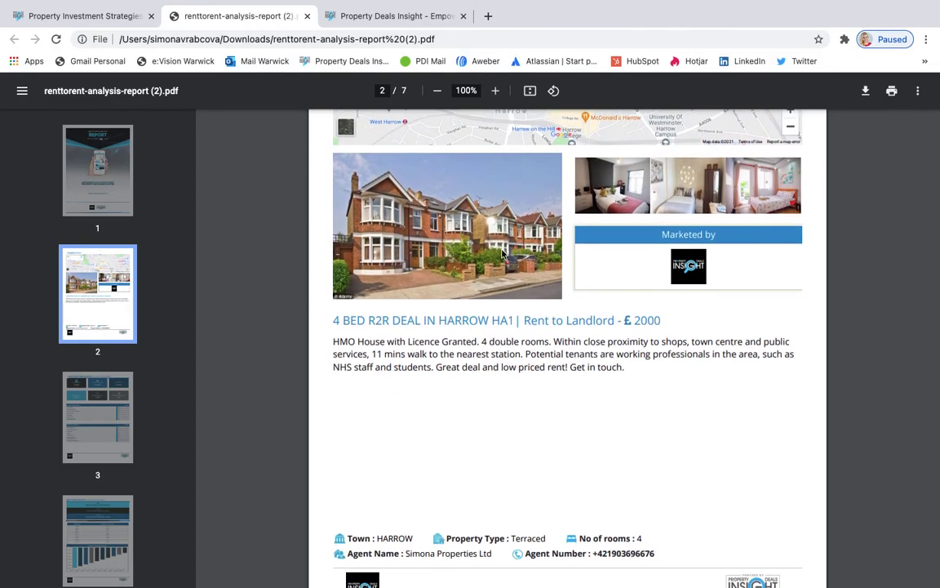
pyautogui.scroll(-12, 477, 348)
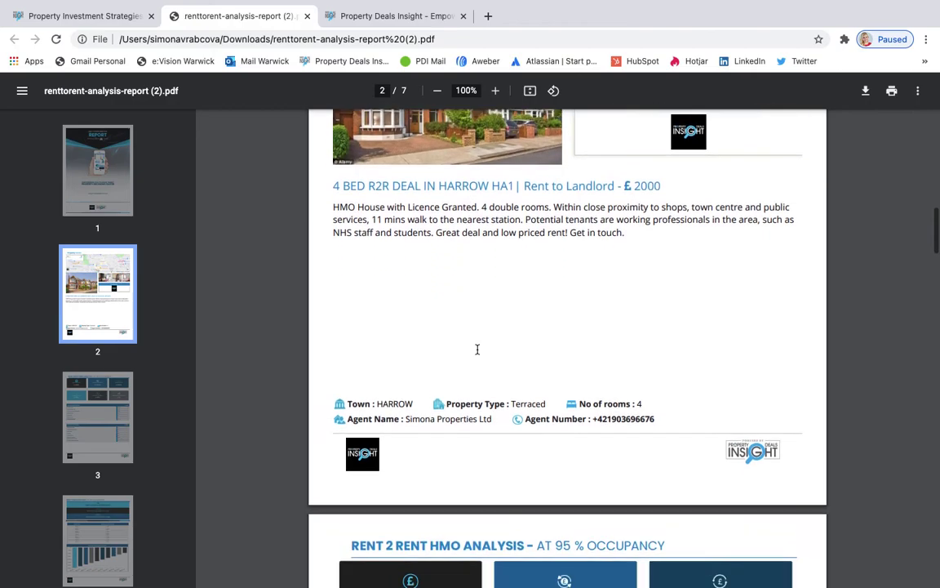
pyautogui.scroll(-15, 478, 348)
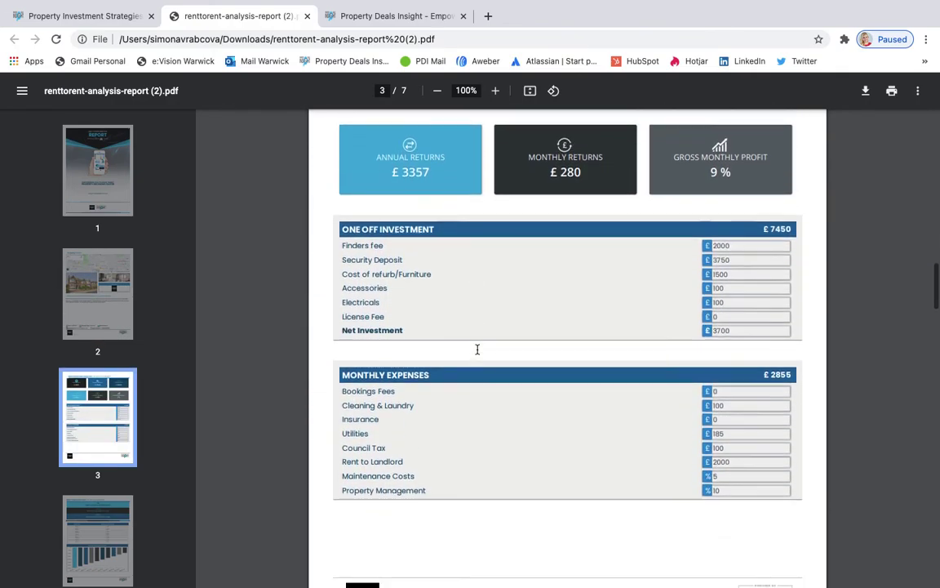
pyautogui.scroll(-20, 478, 349)
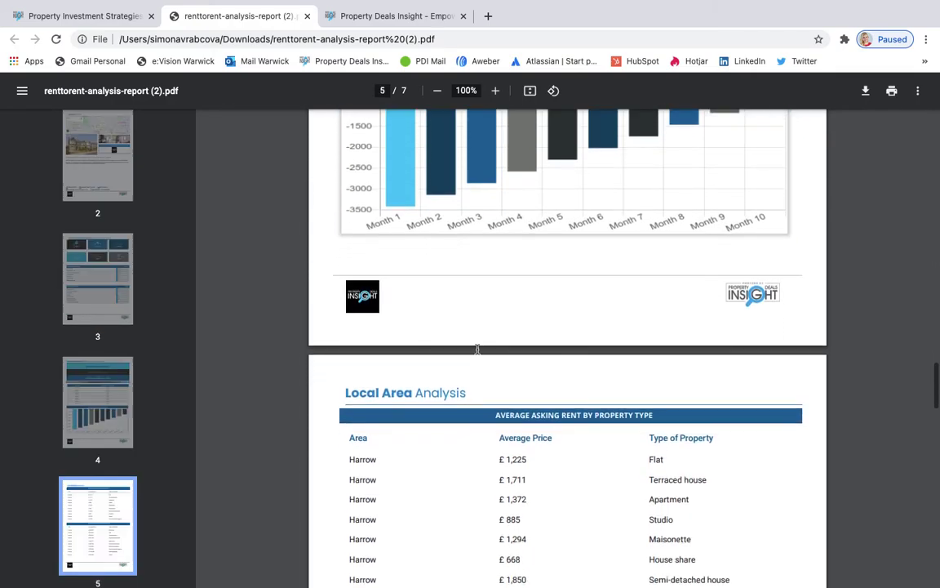
pyautogui.scroll(-20, 477, 349)
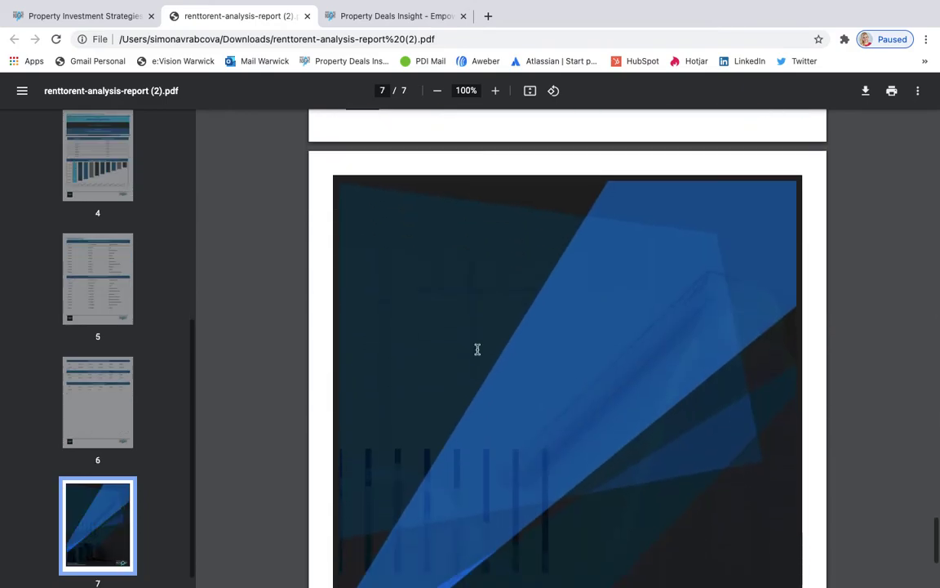
pyautogui.scroll(9, 477, 348)
pyautogui.scroll(20, 477, 348)
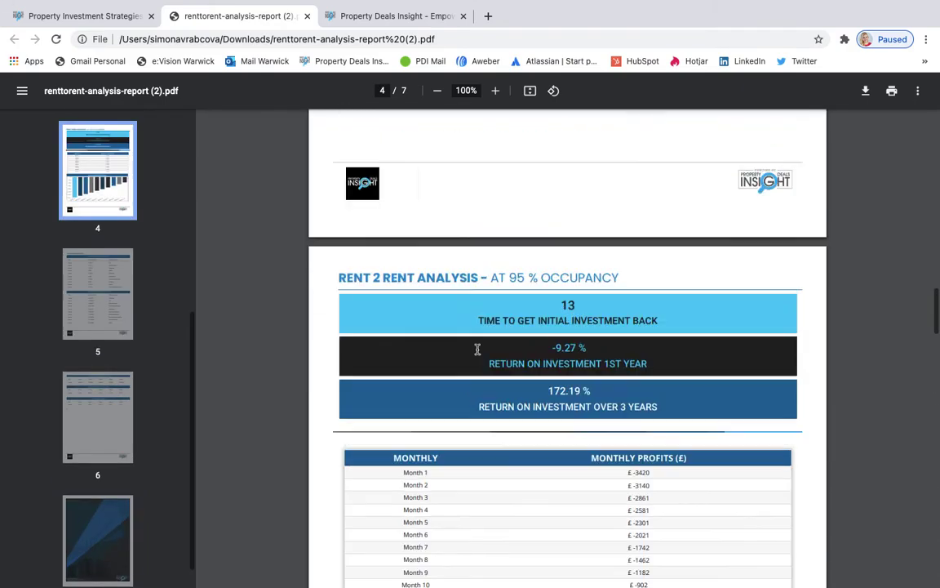
pyautogui.scroll(2, 478, 348)
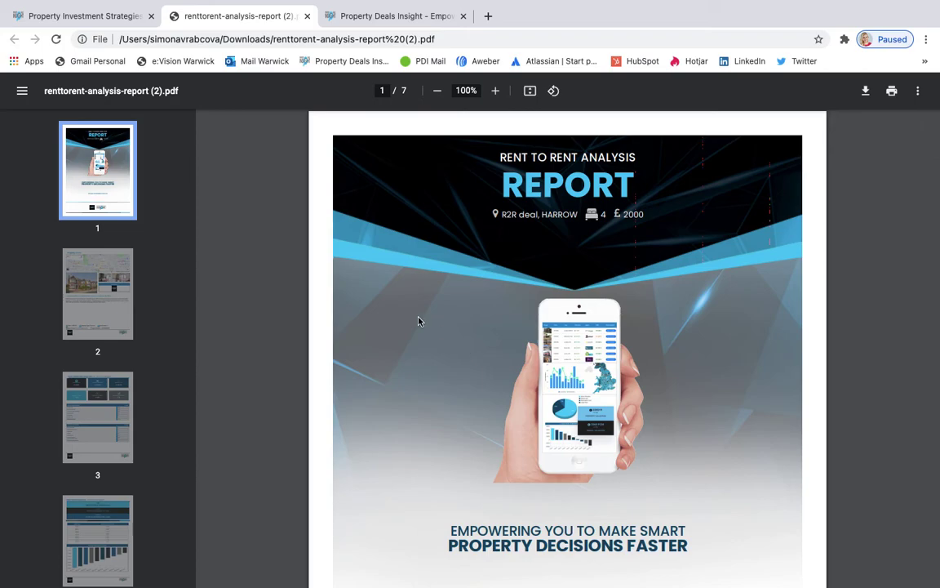
pyautogui.click(109, 18)
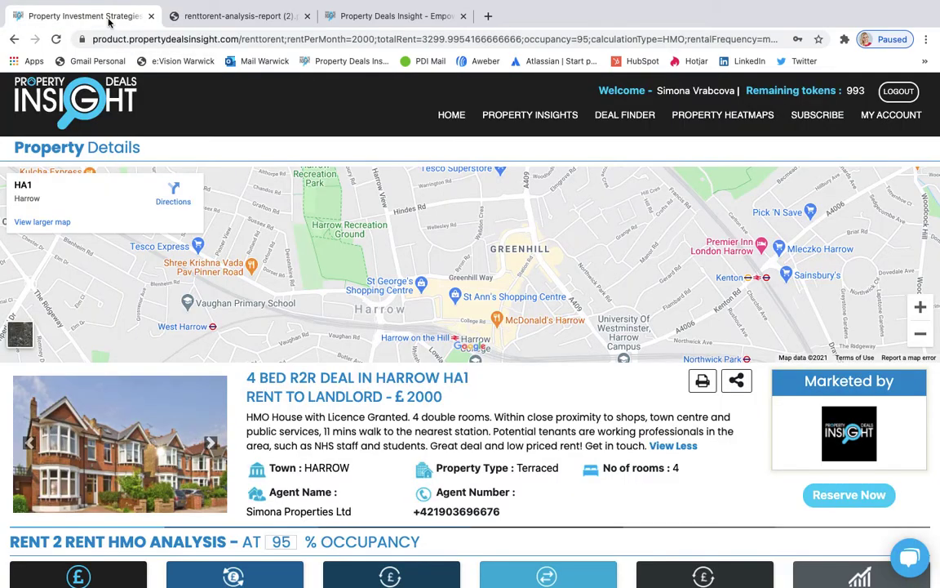
# - Open My Account to view the PREMIUM_YEARLY package, 993 tokens and My Listings
pyautogui.scroll(-5, 624, 437)
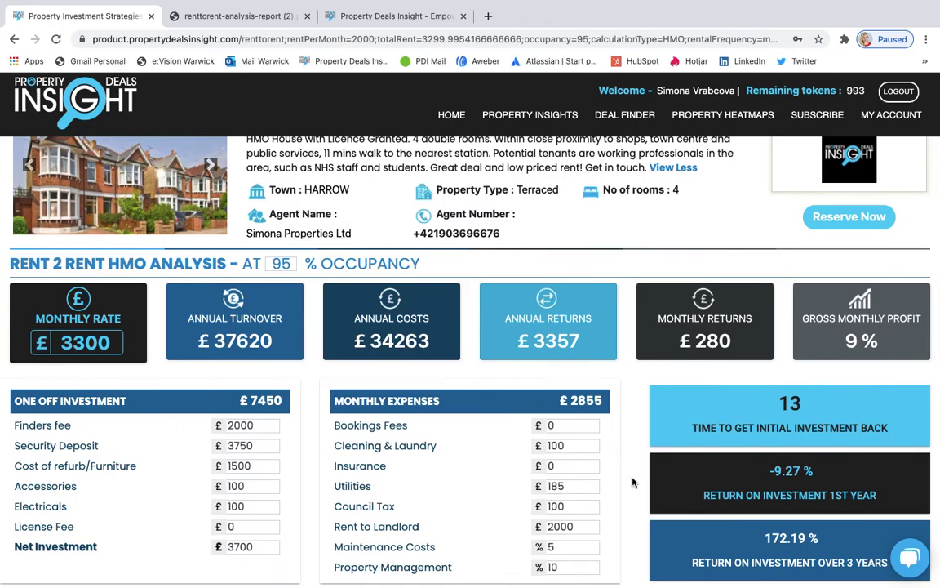
pyautogui.scroll(-5, 634, 483)
pyautogui.scroll(10, 634, 482)
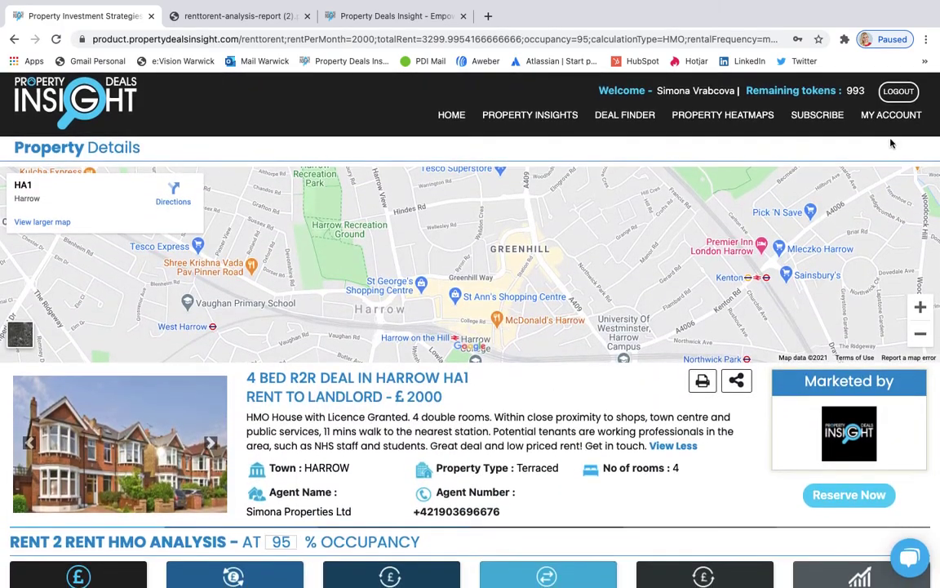
pyautogui.click(890, 117)
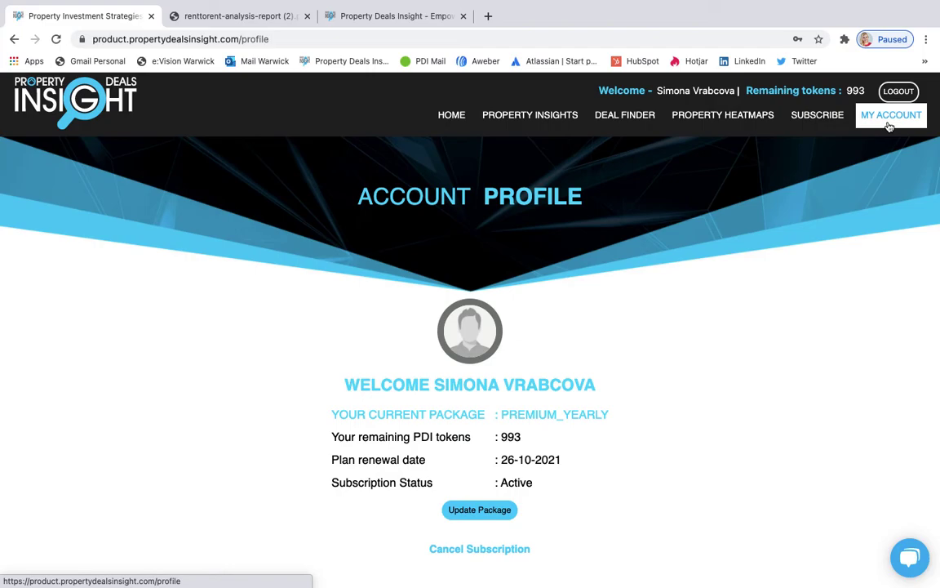
pyautogui.scroll(-5, 725, 371)
pyautogui.scroll(1, 725, 372)
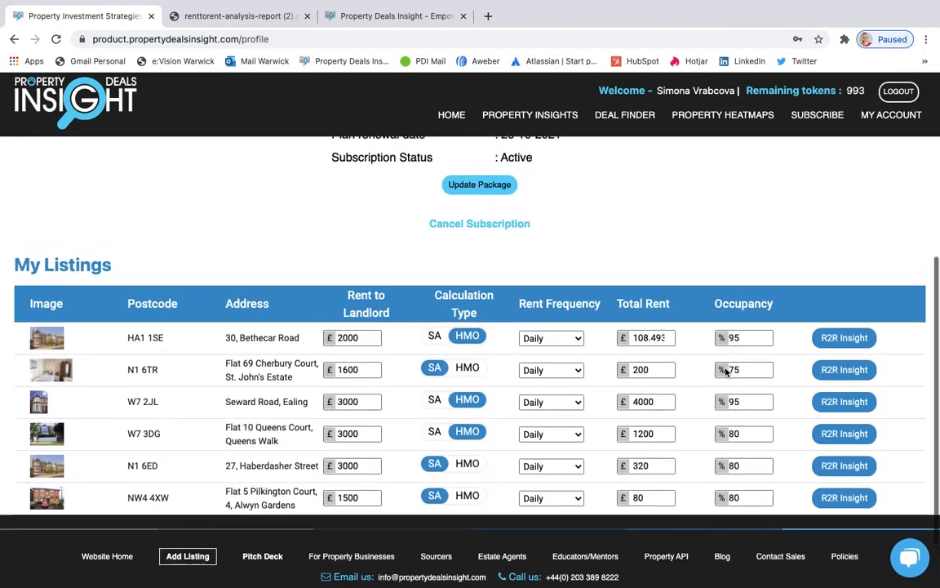
pyautogui.scroll(5, 725, 371)
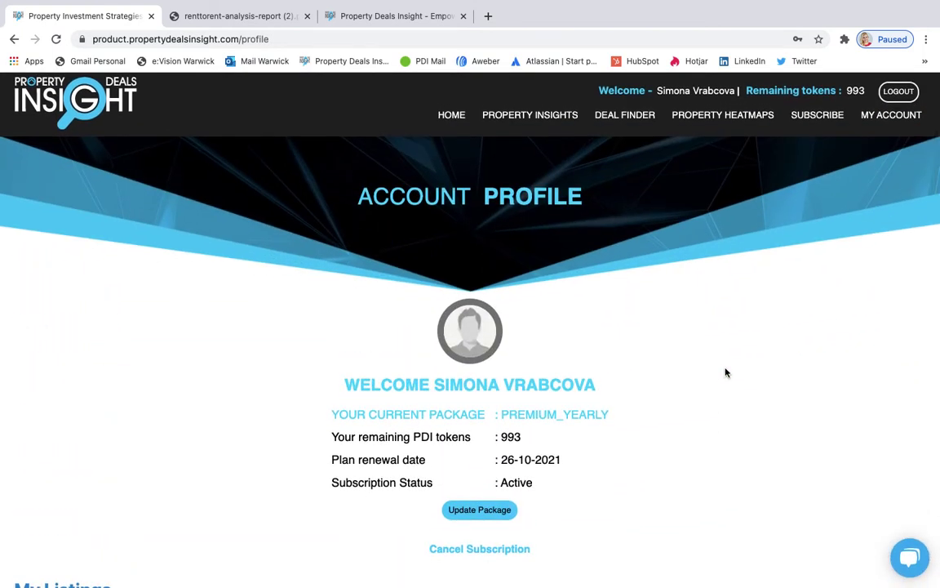